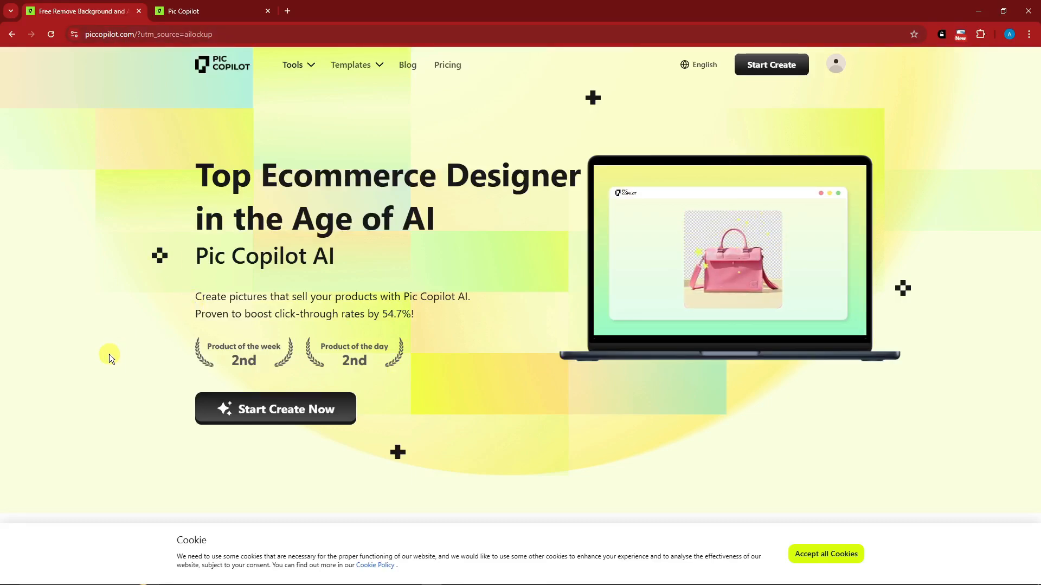
Step: Look through the homepage's tool overview and the background removal and AI Shadows examples for animals, people and cars
scroll(111, 358, "down", 10)
scroll(110, 357, "up", 3)
scroll(110, 358, "down", 3)
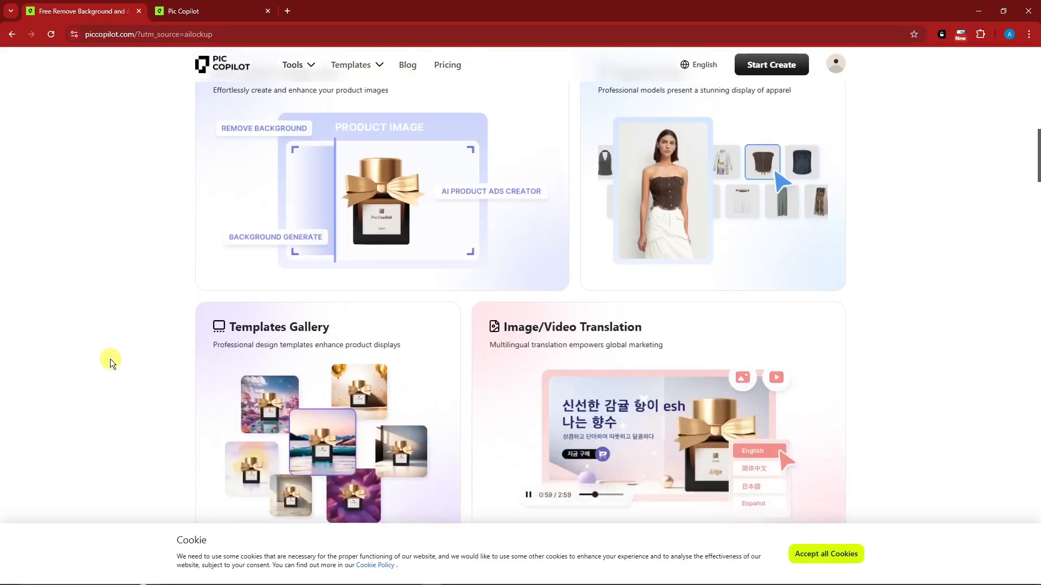
scroll(110, 359, "up", 1)
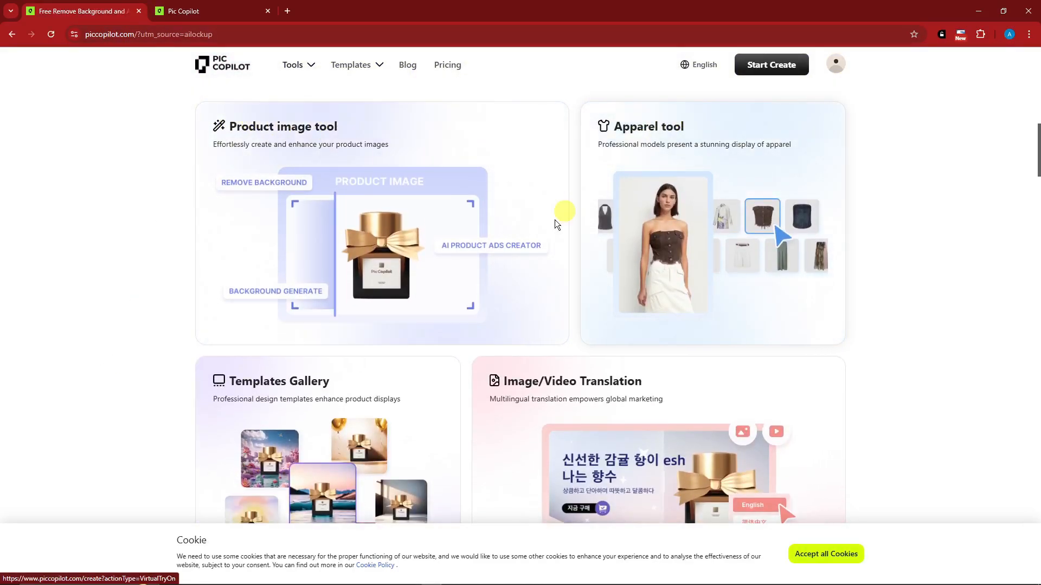
scroll(555, 224, "down", 4)
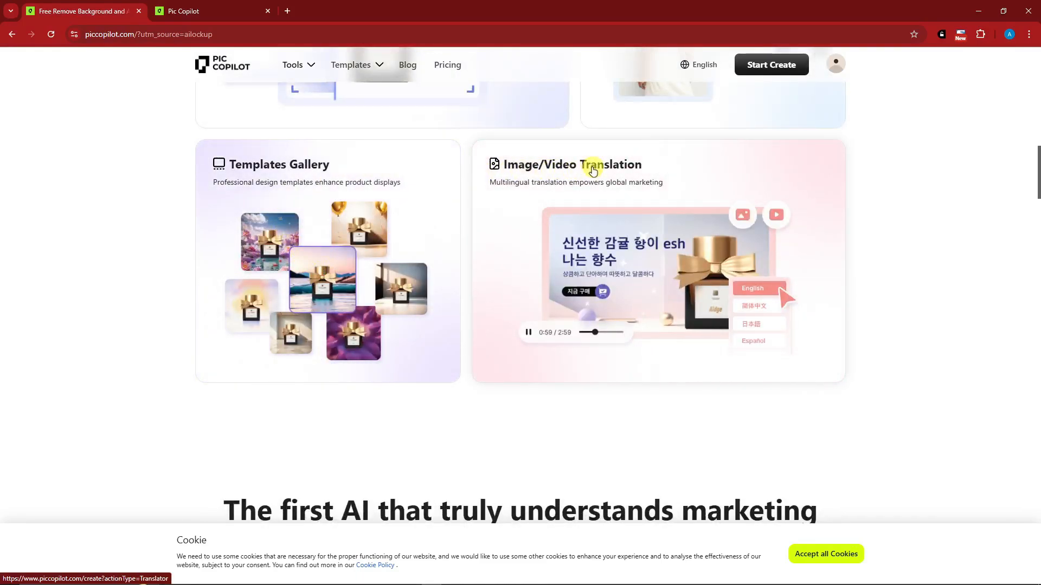
scroll(302, 301, "down", 7)
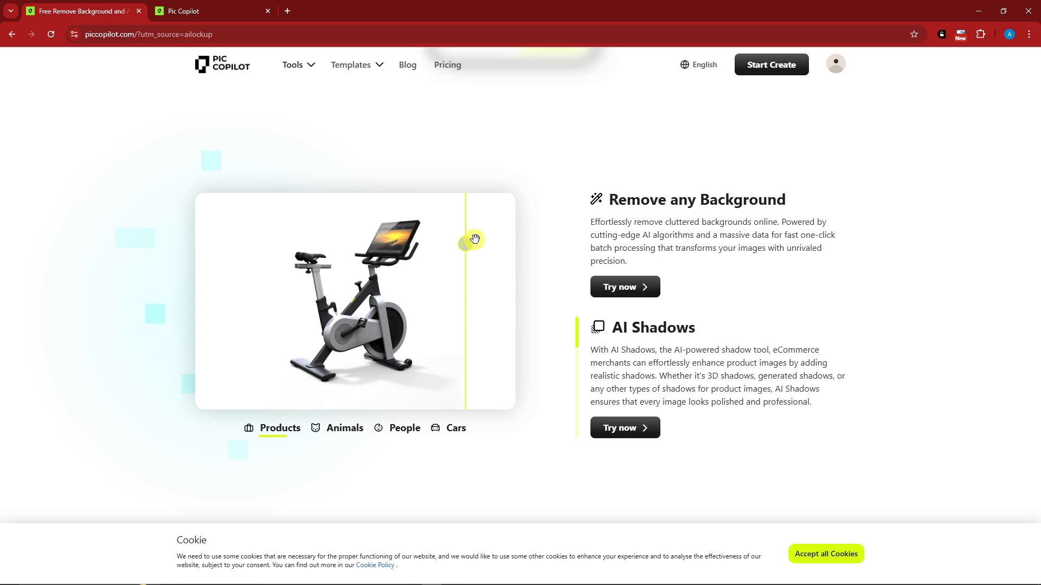
left_click(344, 428)
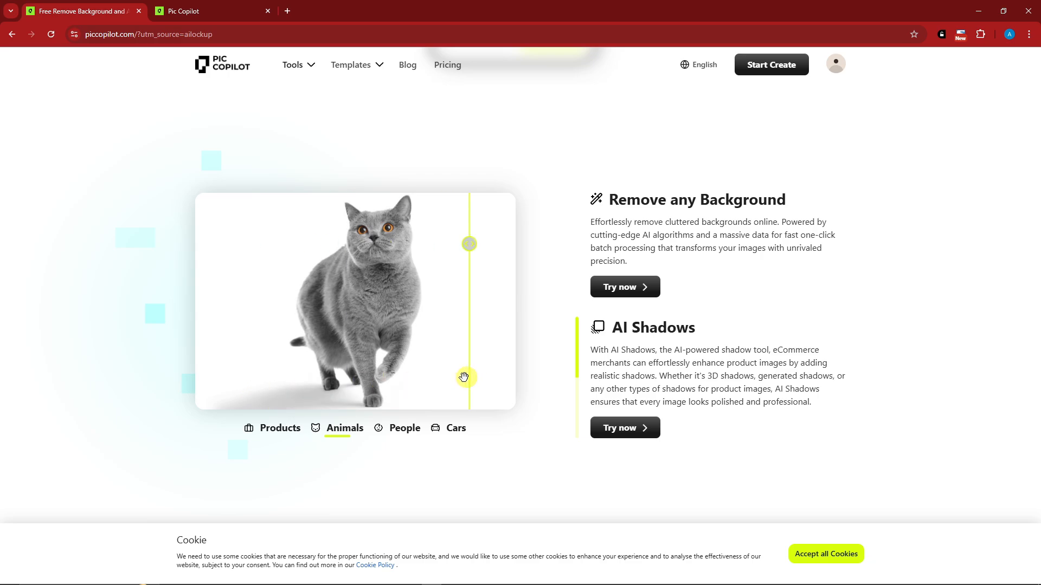
left_click(397, 429)
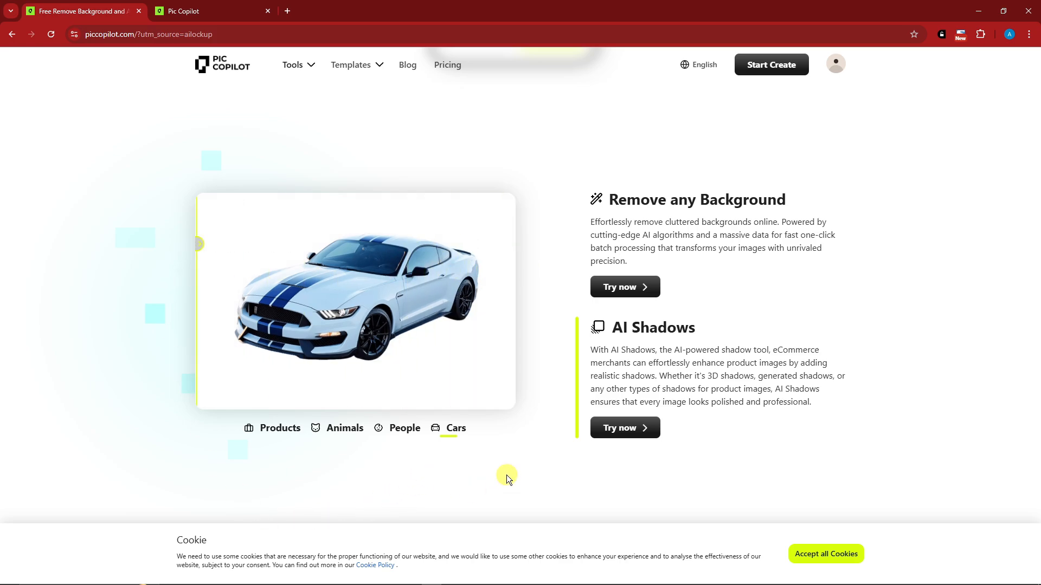
Step: Examine the image and video translation section, the AI Fashion Model sample variations and the seasonal template showcase on the homepage
scroll(508, 456, "down", 8)
scroll(509, 455, "up", 2)
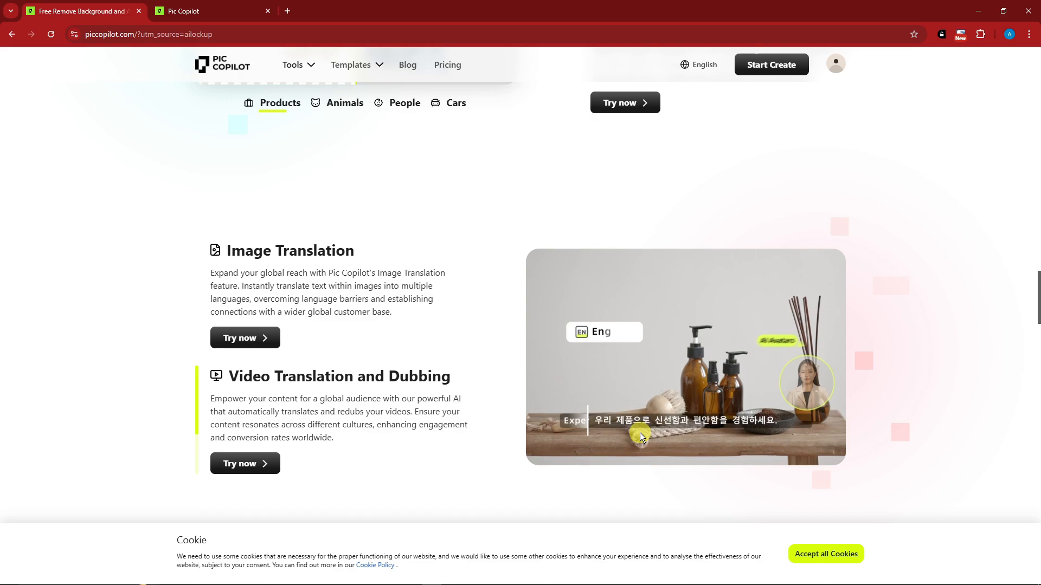
scroll(767, 431, "down", 5)
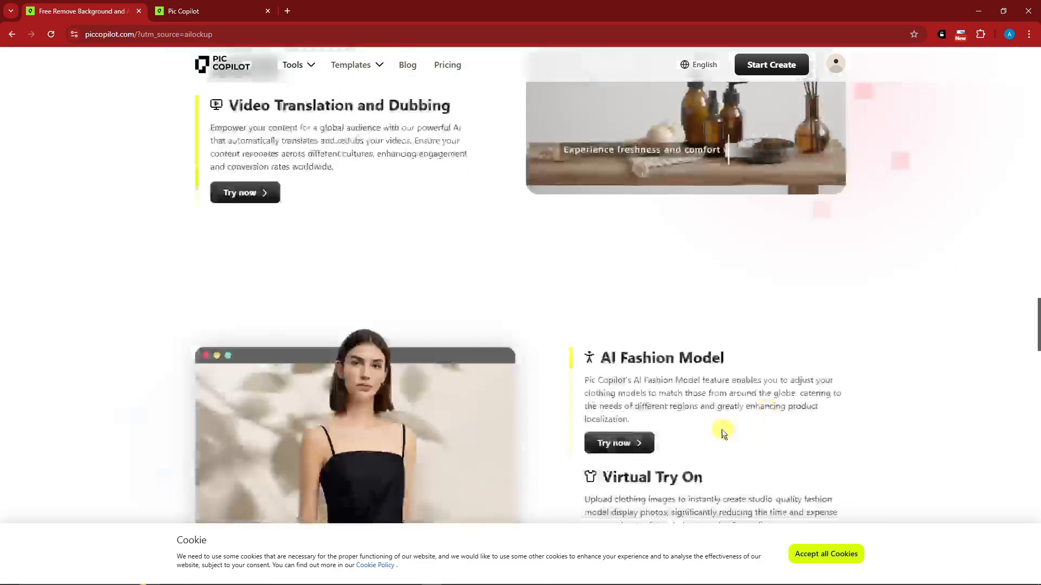
scroll(721, 430, "down", 3)
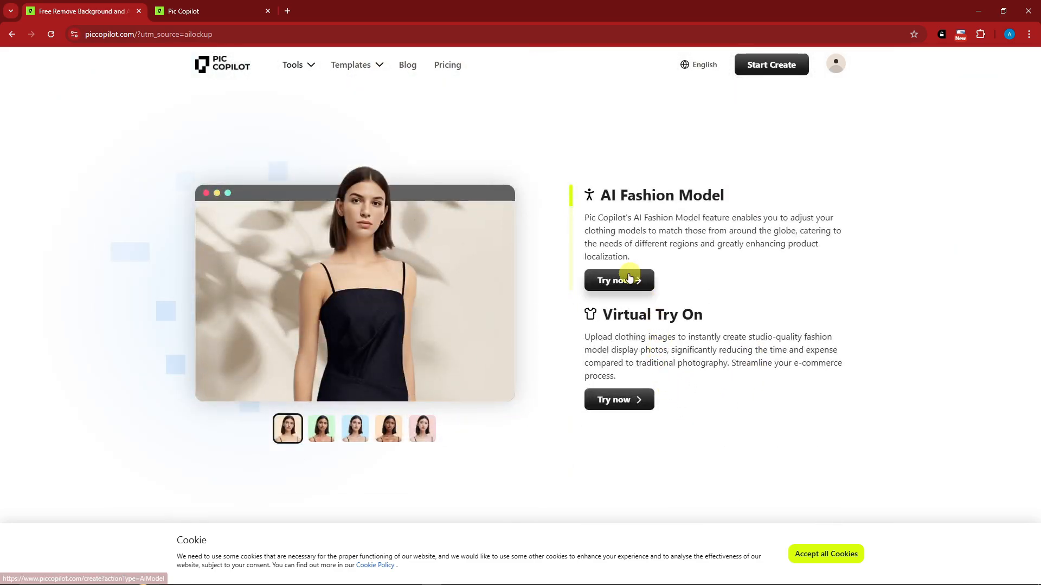
left_click(322, 429)
left_click(347, 433)
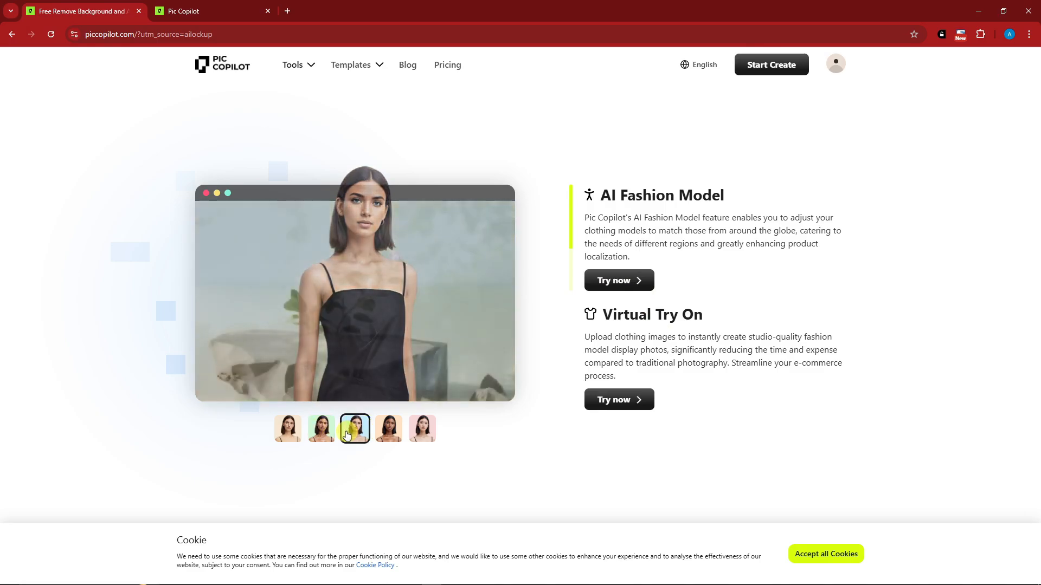
left_click(388, 429)
left_click(416, 432)
left_click(356, 435)
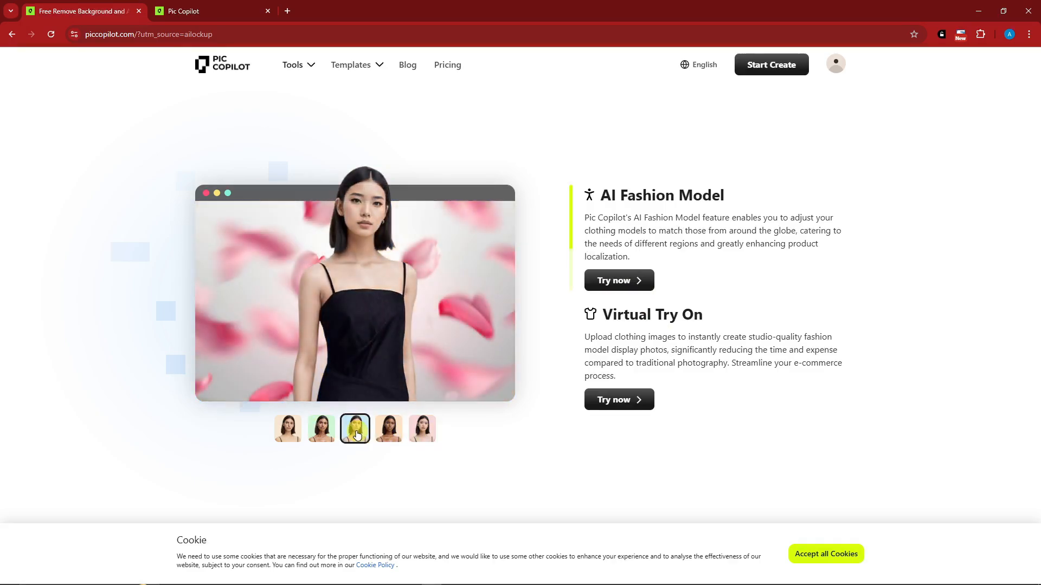
left_click(321, 430)
left_click(288, 430)
left_click(389, 434)
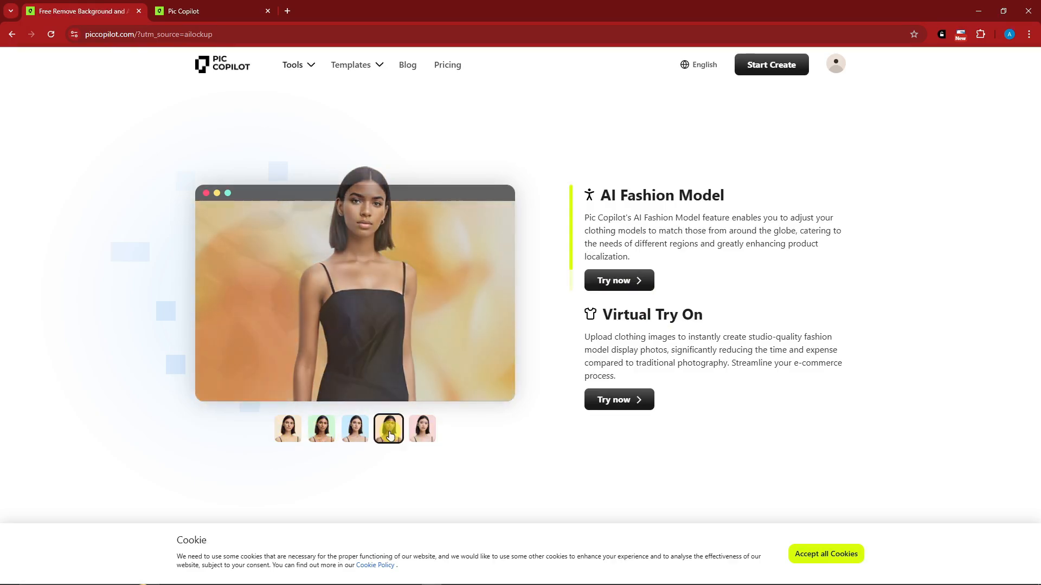
scroll(389, 433, "down", 15)
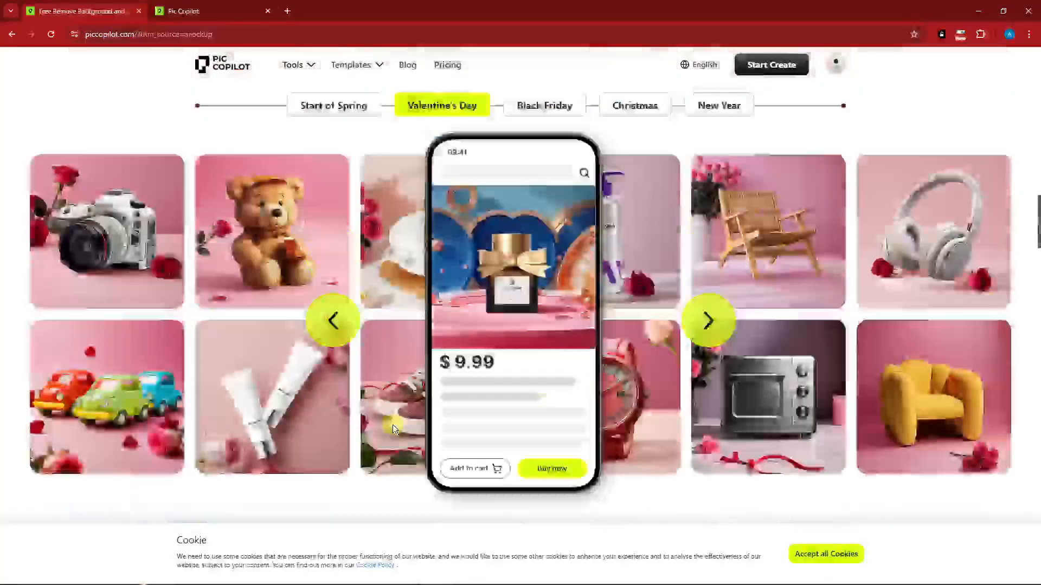
scroll(392, 425, "up", 15)
left_click(837, 64)
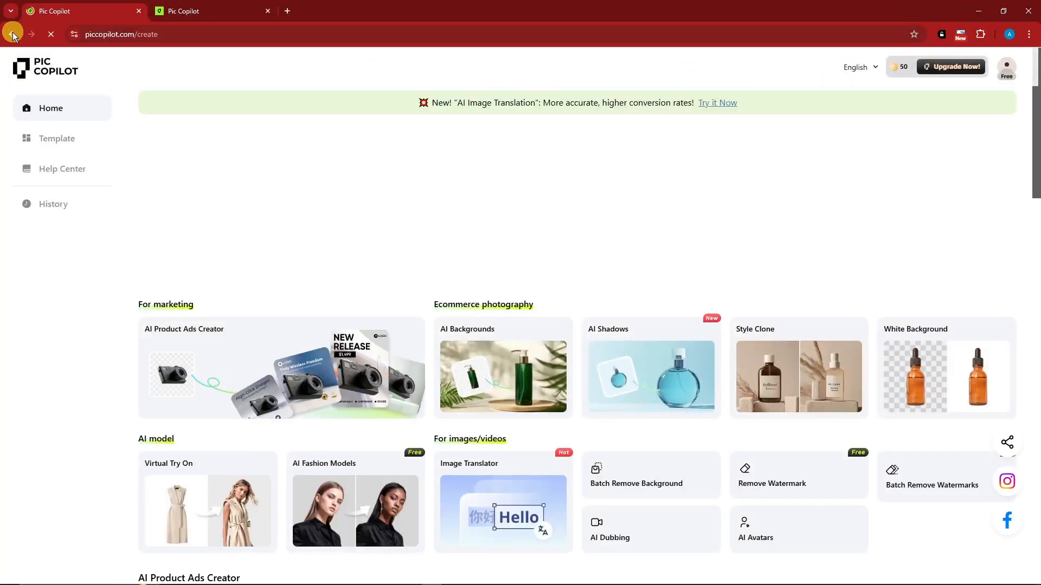
left_click(12, 34)
scroll(108, 282, "up", 5)
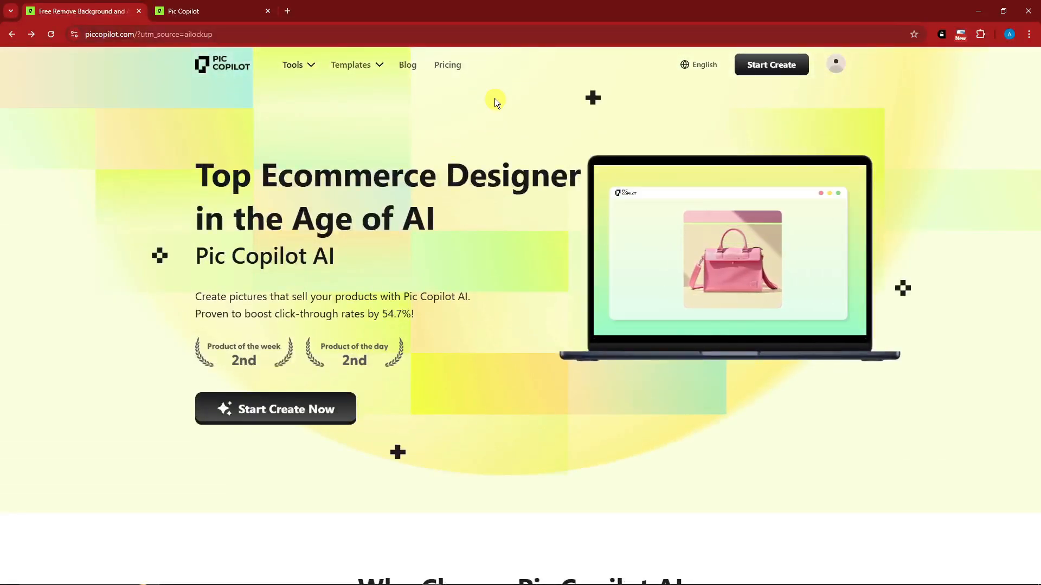
Step: Open the pricing page and compare the monthly and yearly subscription plans
left_click(452, 65)
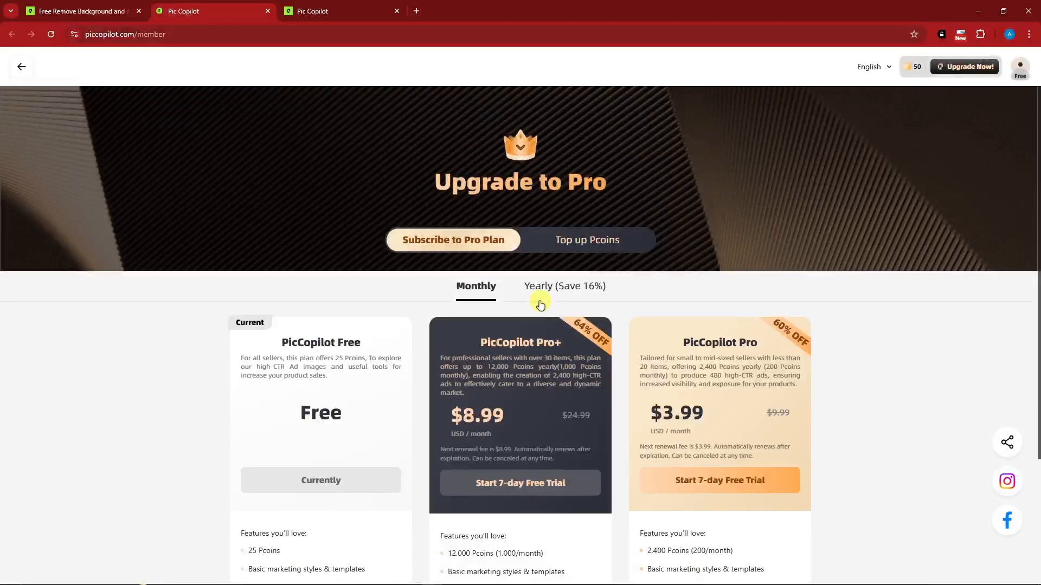
scroll(259, 380, "down", 2)
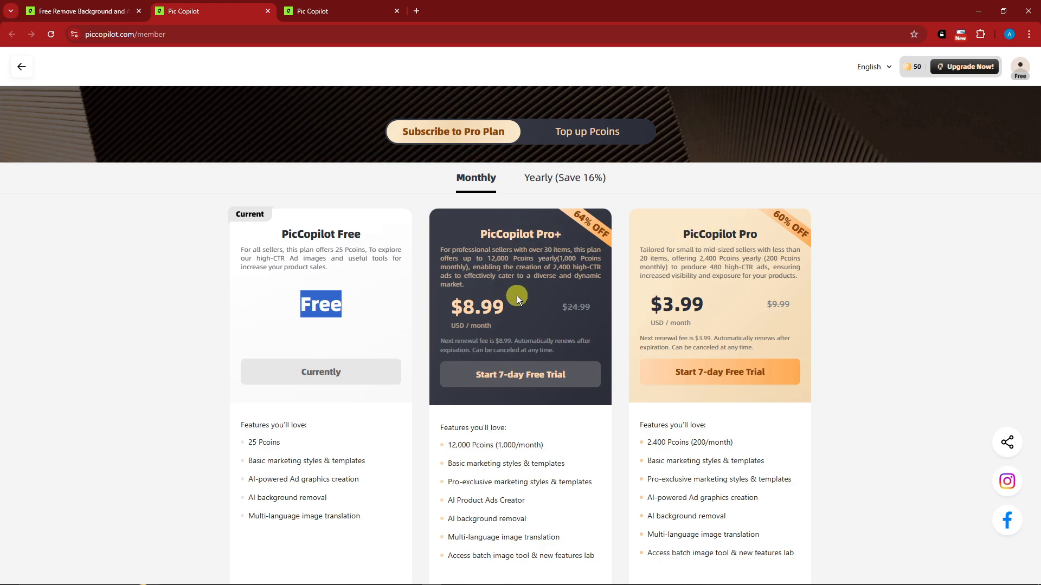
left_click(557, 179)
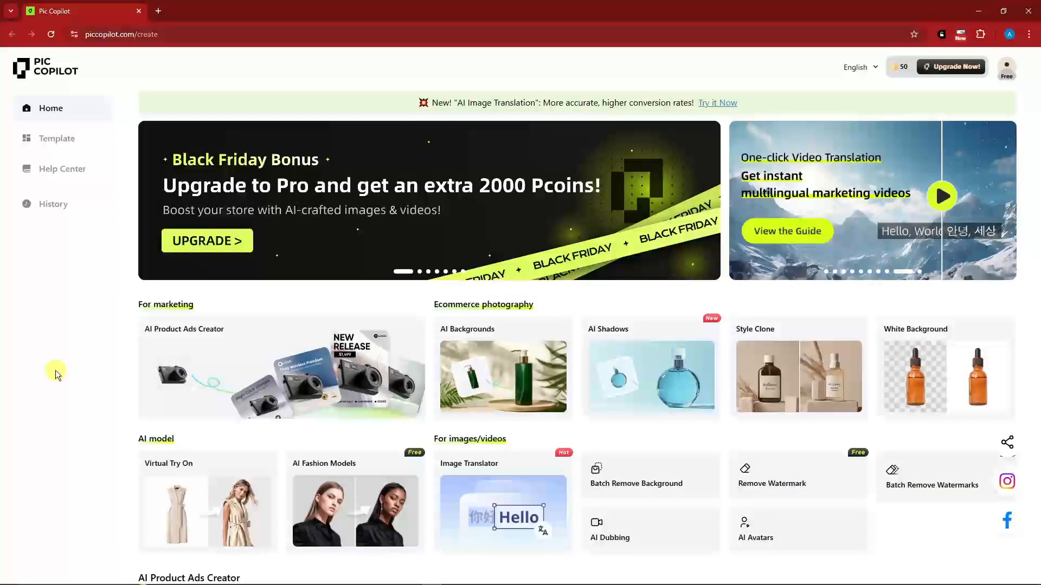
Step: Look over the workspace home page's AI Product Ads Creator, AI Backgrounds and White Background sections
left_click(1008, 70)
scroll(83, 366, "down", 1)
scroll(80, 362, "up", 1)
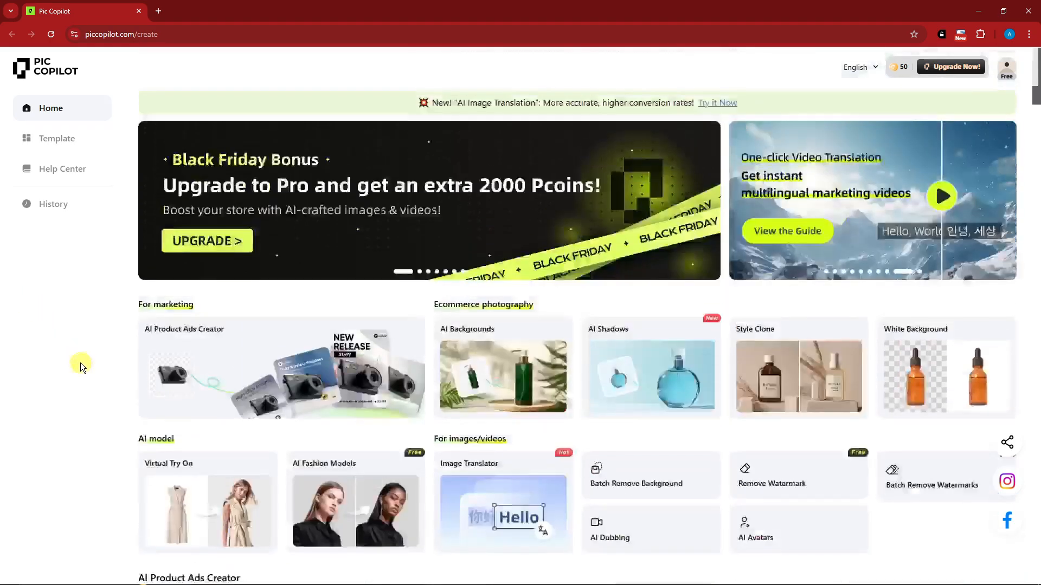
scroll(80, 357, "down", 1)
scroll(80, 355, "down", 10)
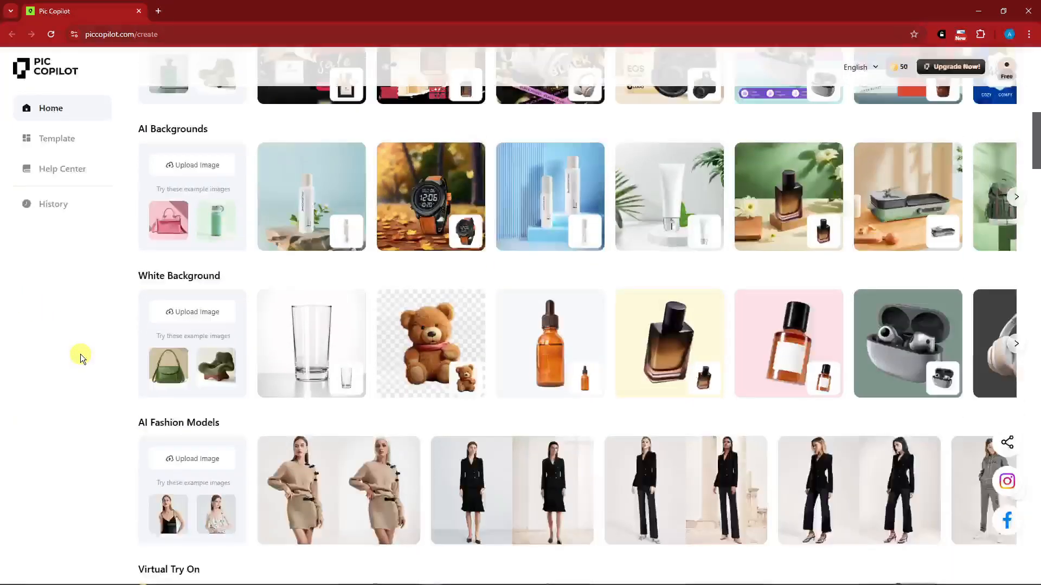
scroll(80, 353, "down", 1)
scroll(82, 352, "up", 3)
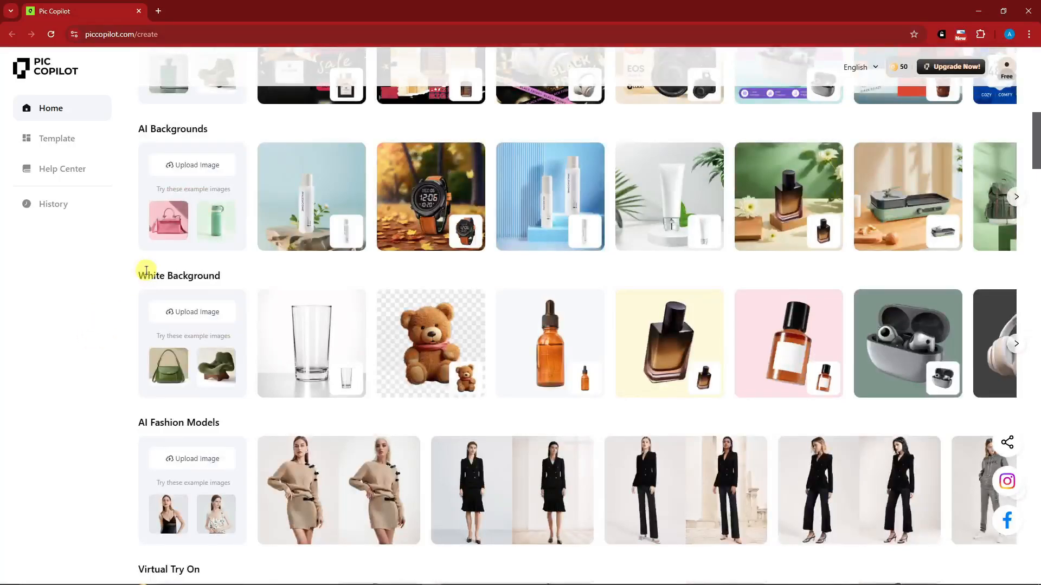
scroll(144, 207, "up", 1)
scroll(136, 242, "up", 4)
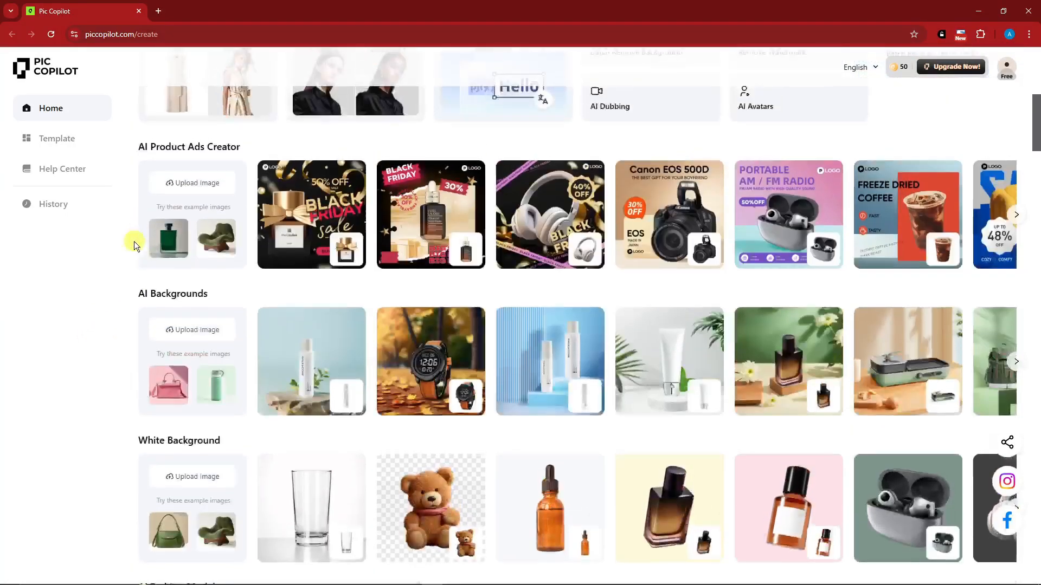
Step: Examine the AI Fashion Models and Virtual Try On sections and the ready-made template gallery on the workspace home page
left_click_drag(136, 258, 244, 235)
scroll(130, 274, "down", 8)
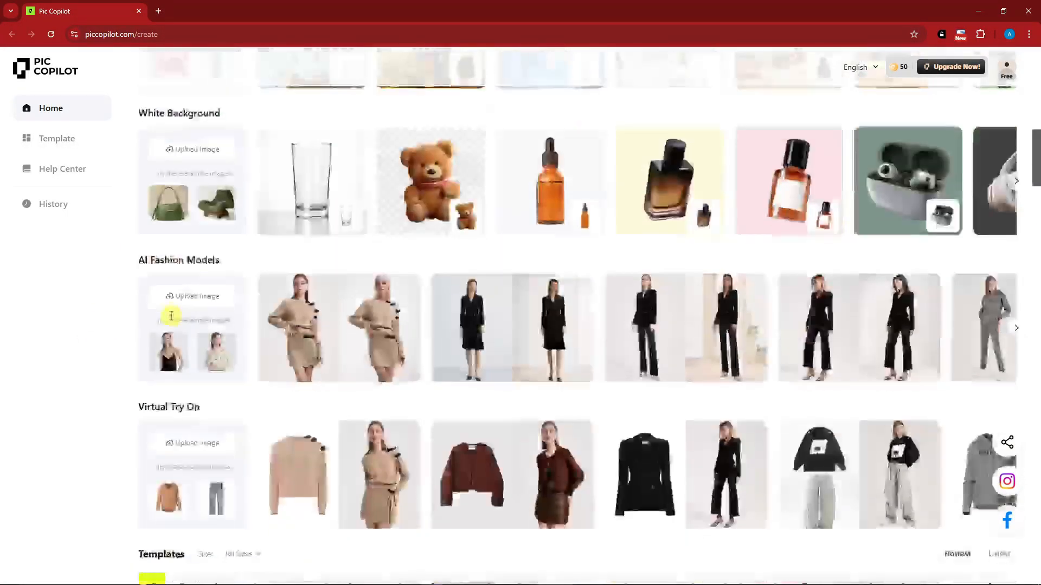
left_click_drag(129, 274, 186, 277)
scroll(126, 297, "down", 2)
left_click_drag(125, 298, 204, 297)
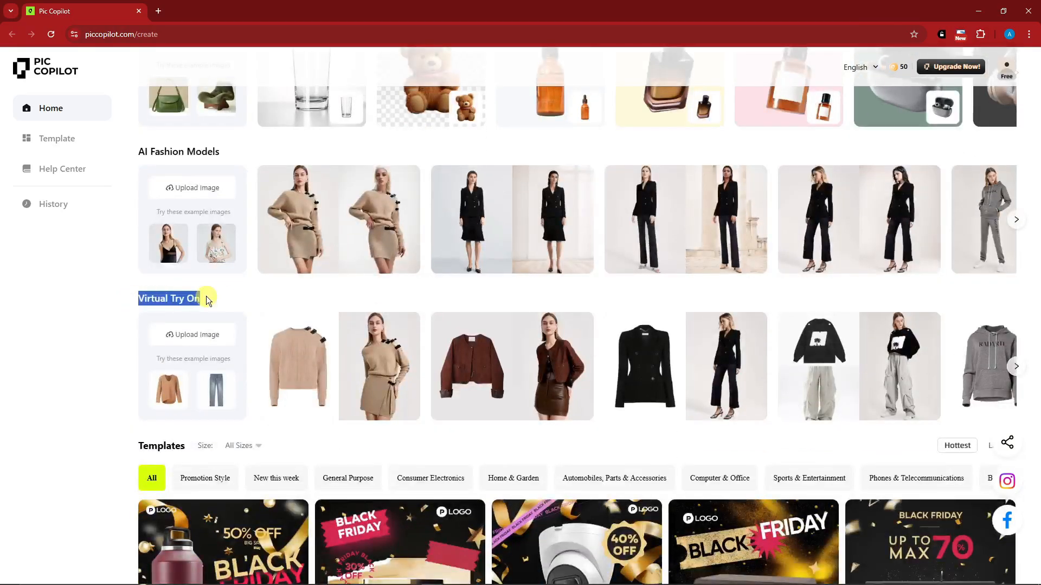
scroll(109, 329, "down", 2)
scroll(111, 324, "down", 10)
scroll(111, 325, "up", 10)
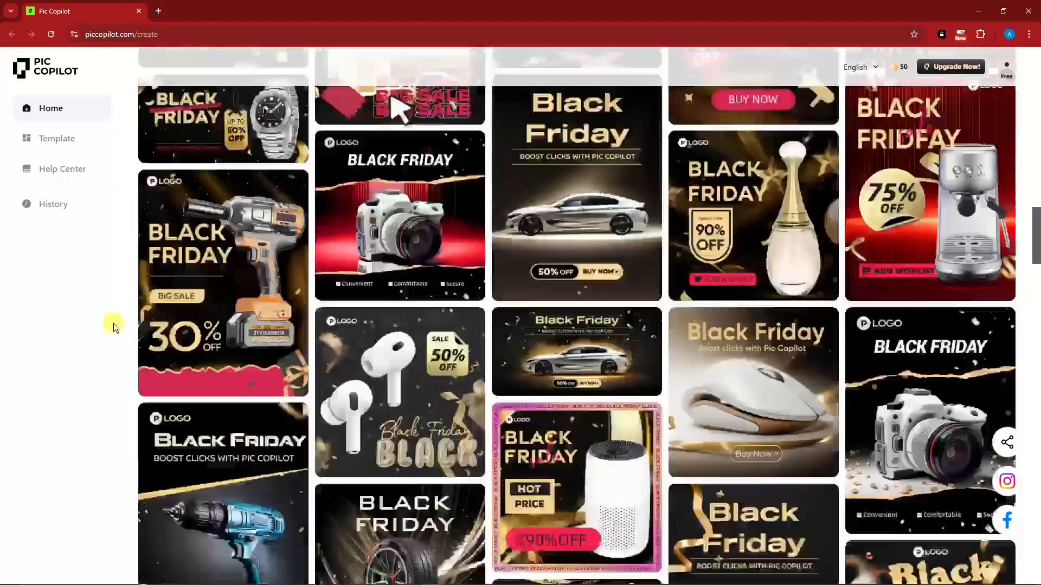
scroll(114, 323, "up", 12)
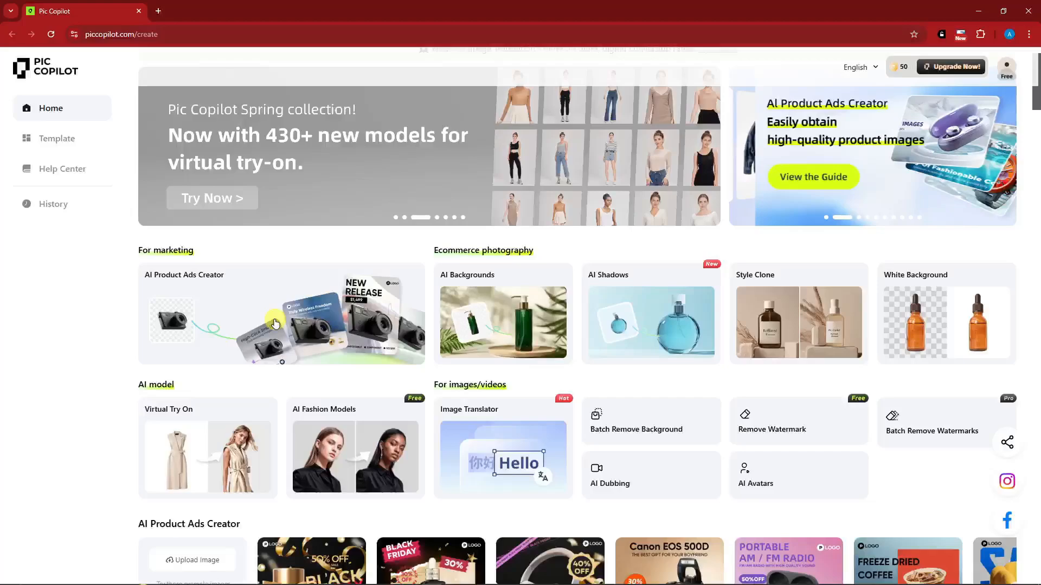
Step: Start an AI Product Ads Creator design using the sample green perfume bottle as the product image
left_click(335, 319)
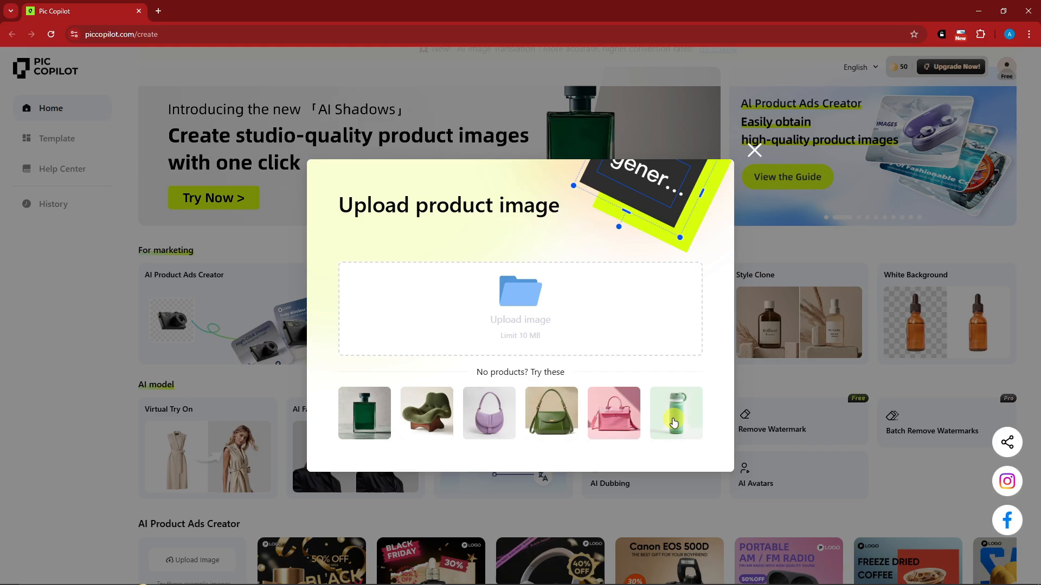
left_click(420, 428)
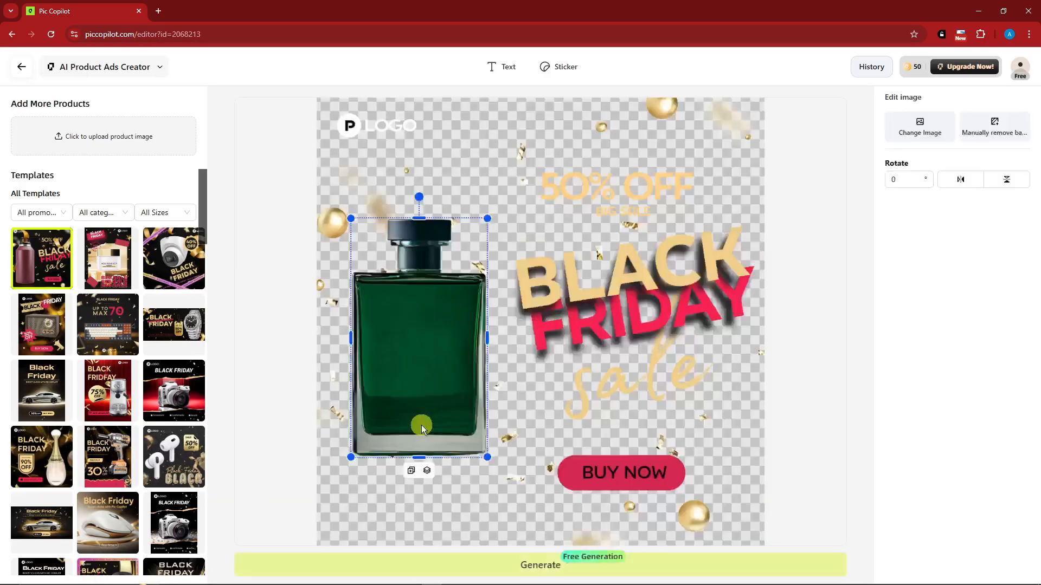
Step: Try out different positions for the green bottle beside the Black Friday sale text and select the text elements to check they are editable
mouse_move(438, 368)
left_mouse_down()
mouse_move(481, 328)
mouse_move(421, 304)
mouse_move(448, 297)
mouse_move(444, 344)
mouse_move(419, 369)
left_mouse_up()
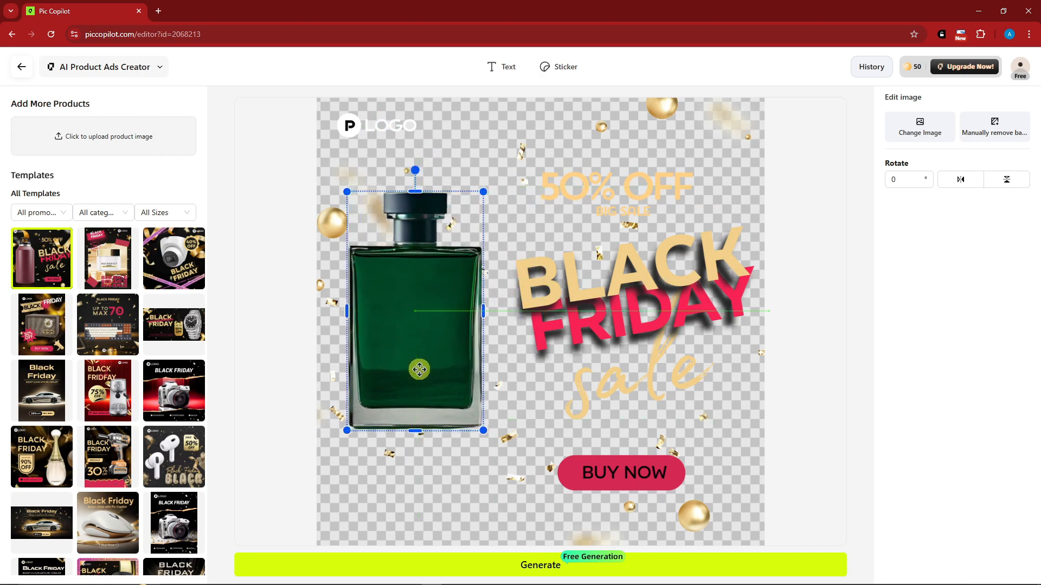
left_click(624, 191)
left_click(630, 313)
left_click(467, 387)
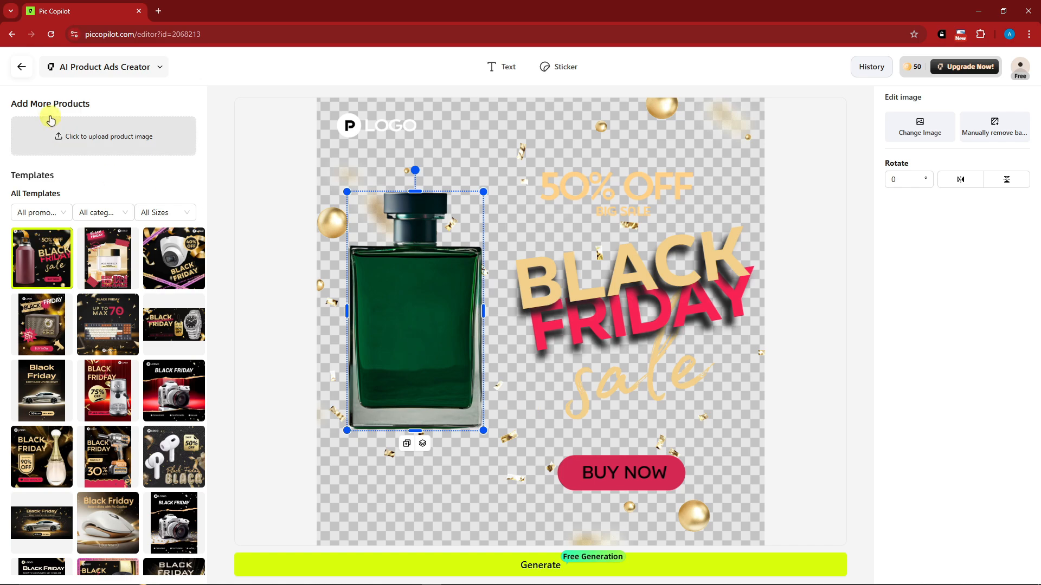
left_click_drag(387, 322, 401, 330)
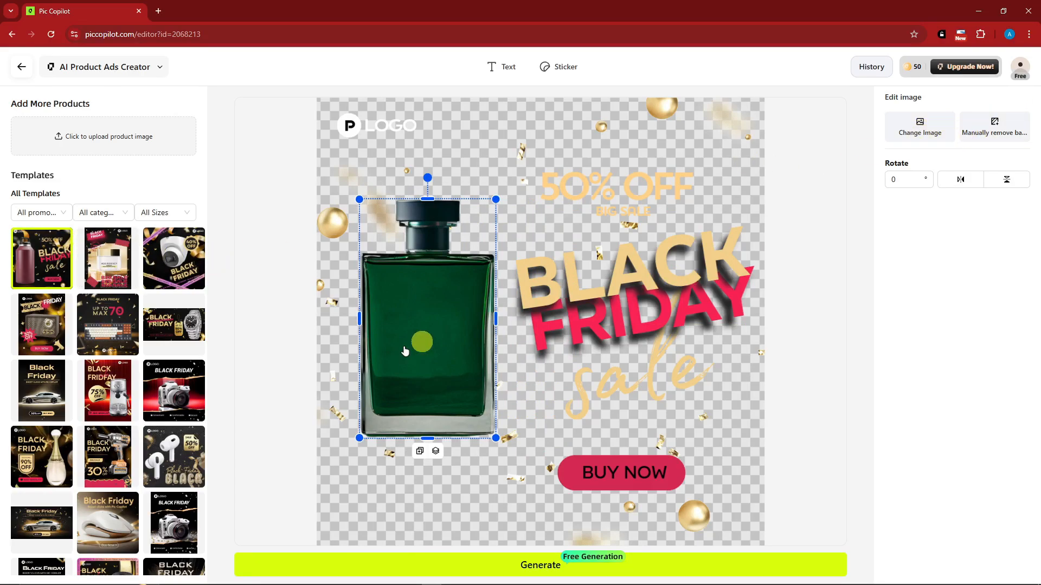
left_click_drag(405, 351, 401, 312)
Step: Check the style options of the BLACK FRIDAY headline text and reposition the green bottle close beside it
left_click(678, 282)
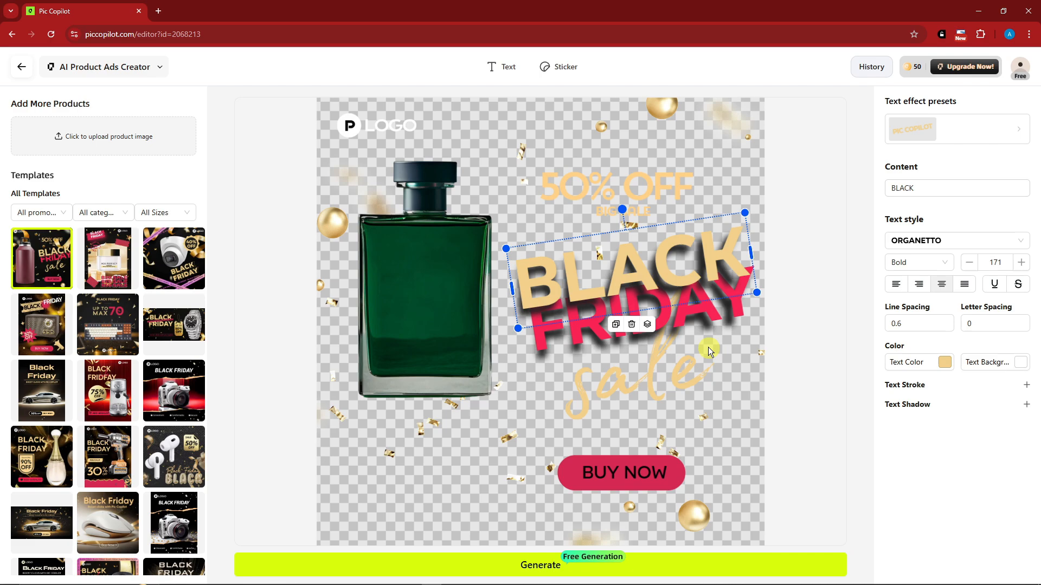
left_click(716, 319)
left_click(642, 280)
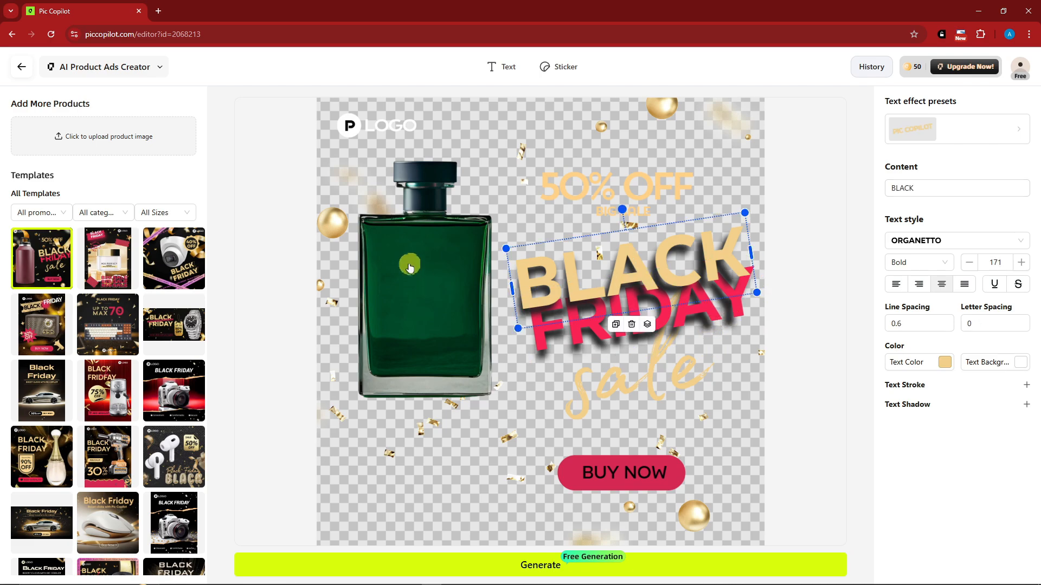
left_click_drag(412, 275, 408, 295)
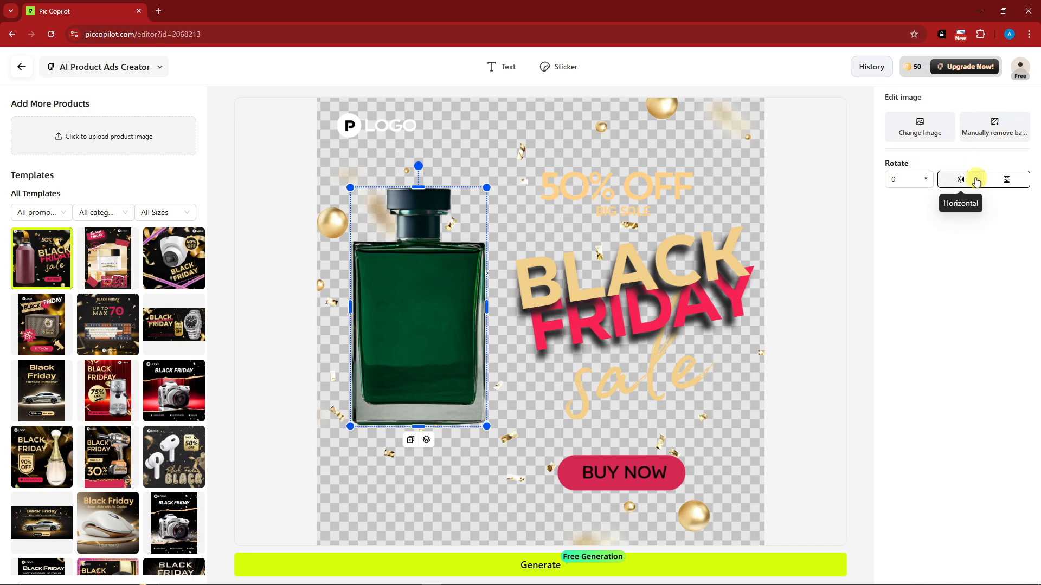
left_click_drag(464, 304, 474, 307)
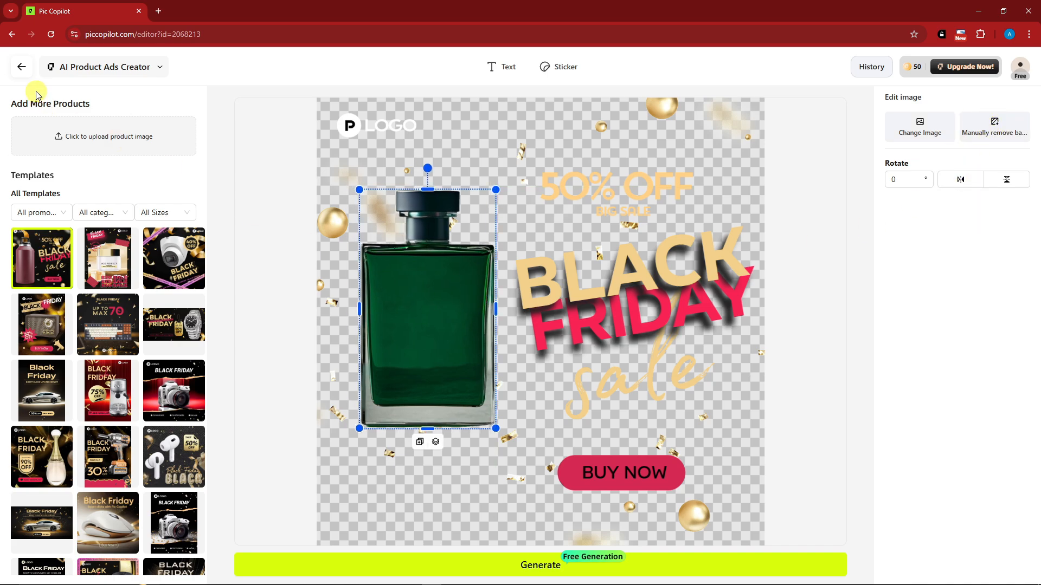
Step: In a duplicate tab, upload the blue shoe image OIP (2) from Downloads as the ad product and check its manual background removal
right_click(79, 11)
left_click(120, 99)
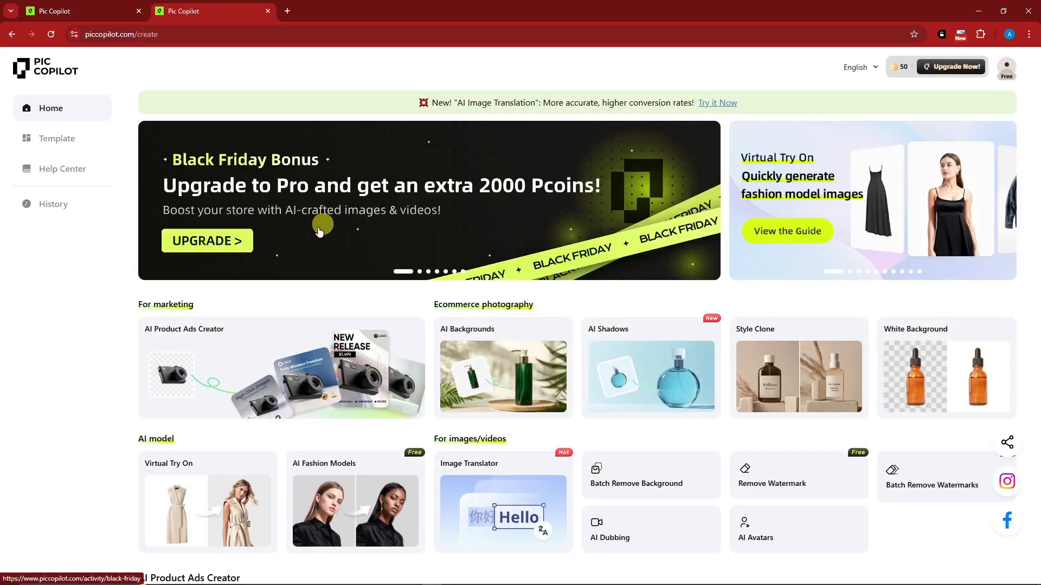
left_click(293, 374)
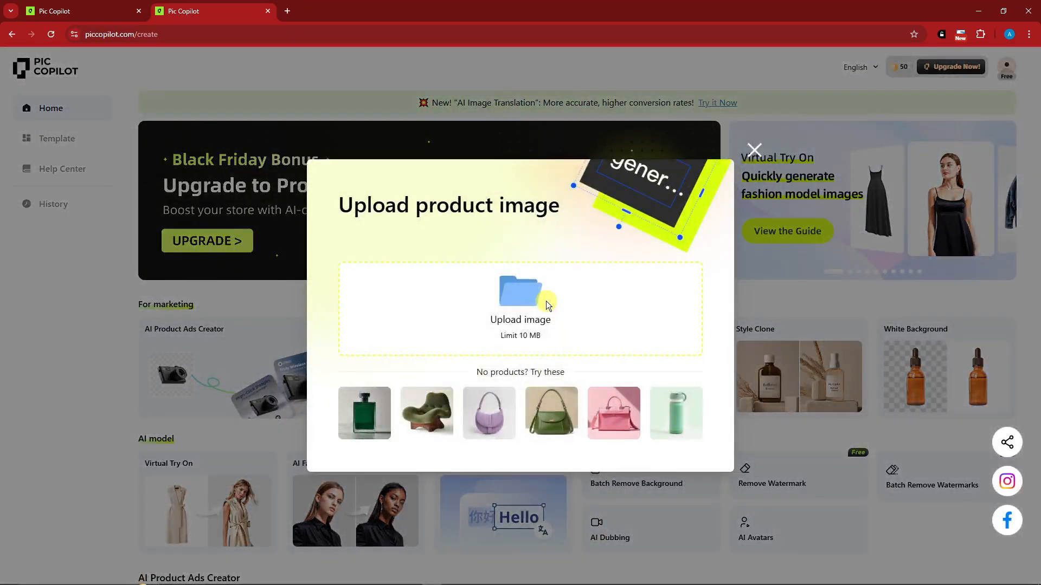
left_click(546, 301)
scroll(12, 166, "up", 5)
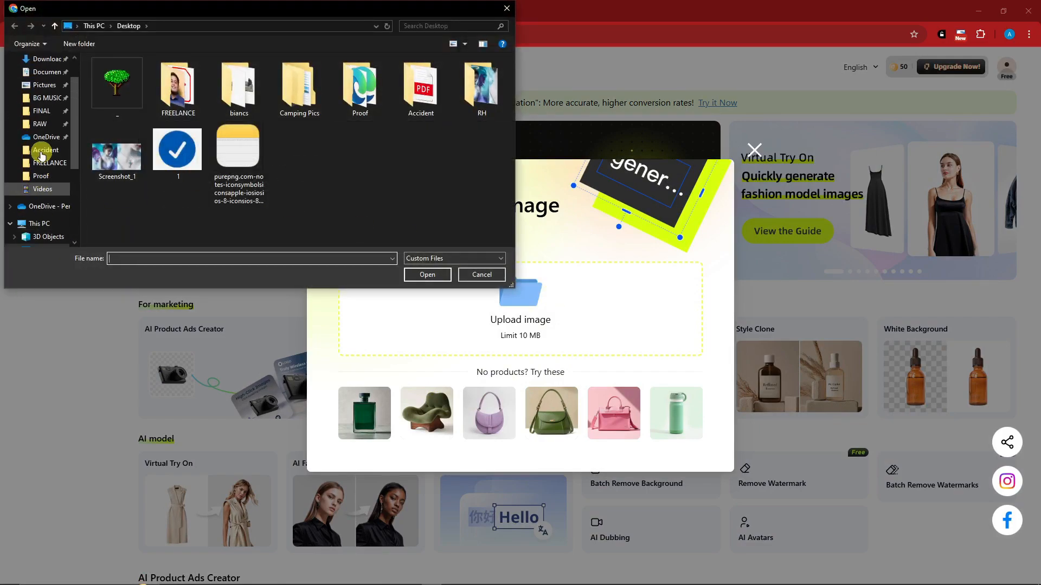
left_click(44, 94)
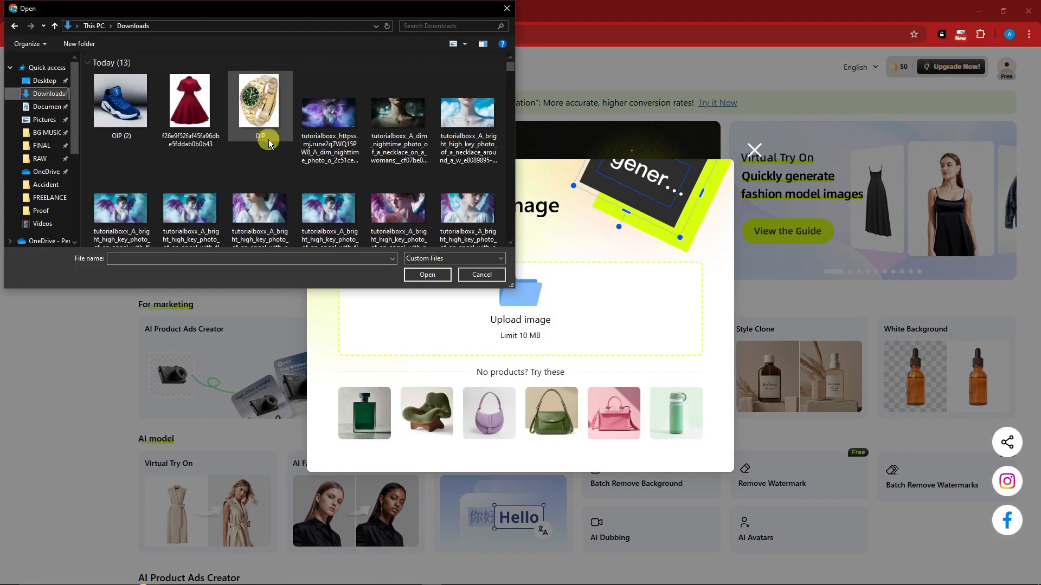
double_click(120, 109)
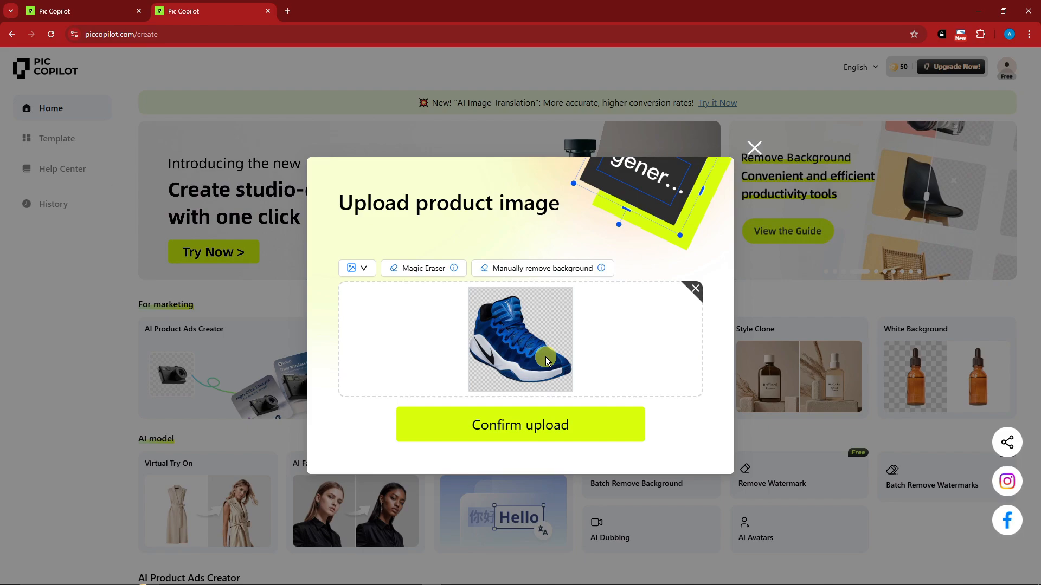
left_click(508, 268)
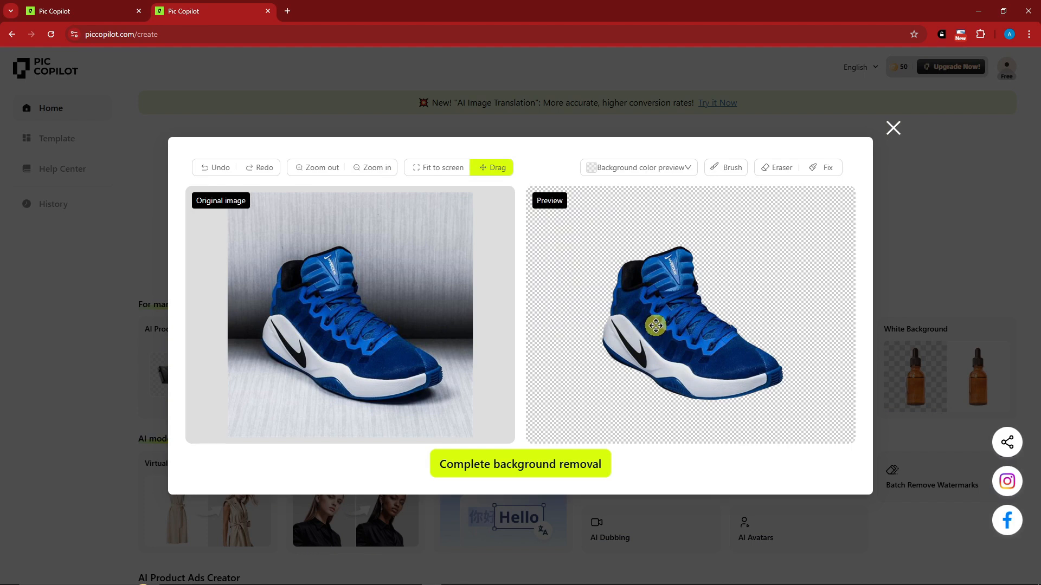
left_click(895, 128)
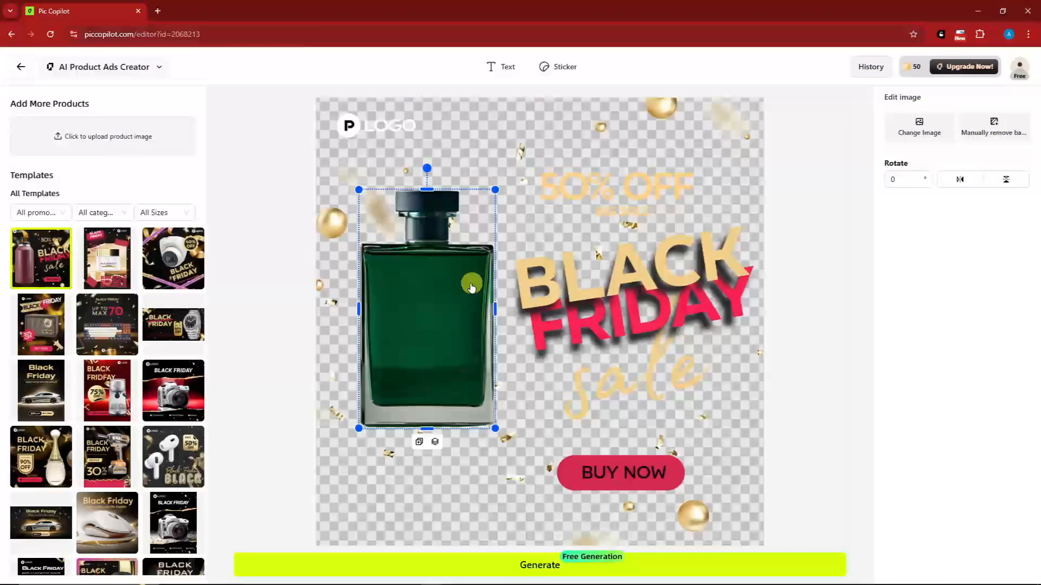
Step: Move the green bottle slightly lower in the ad and filter the templates to Black Friday
left_click_drag(471, 283, 442, 336)
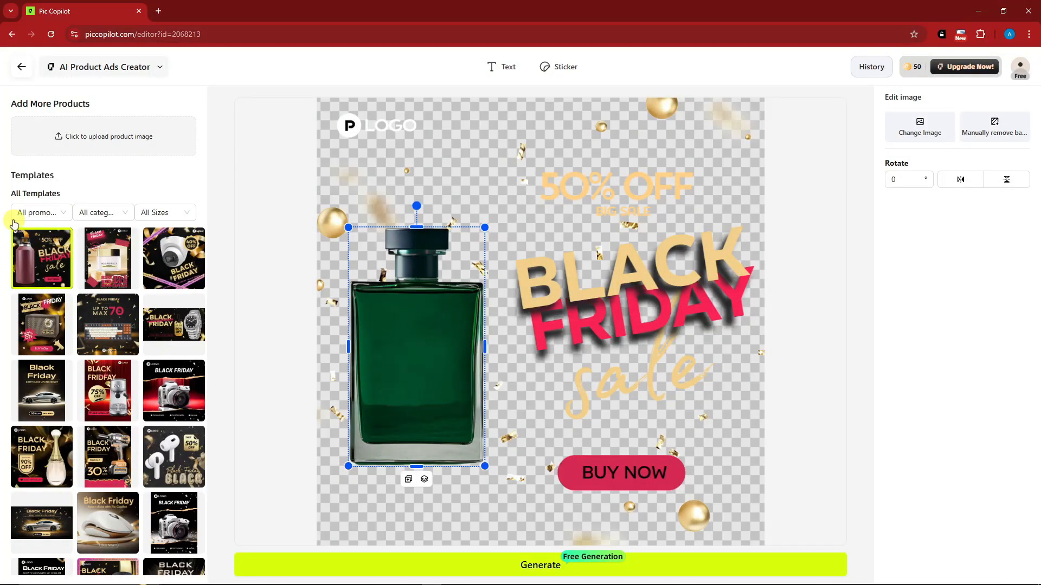
left_click(64, 215)
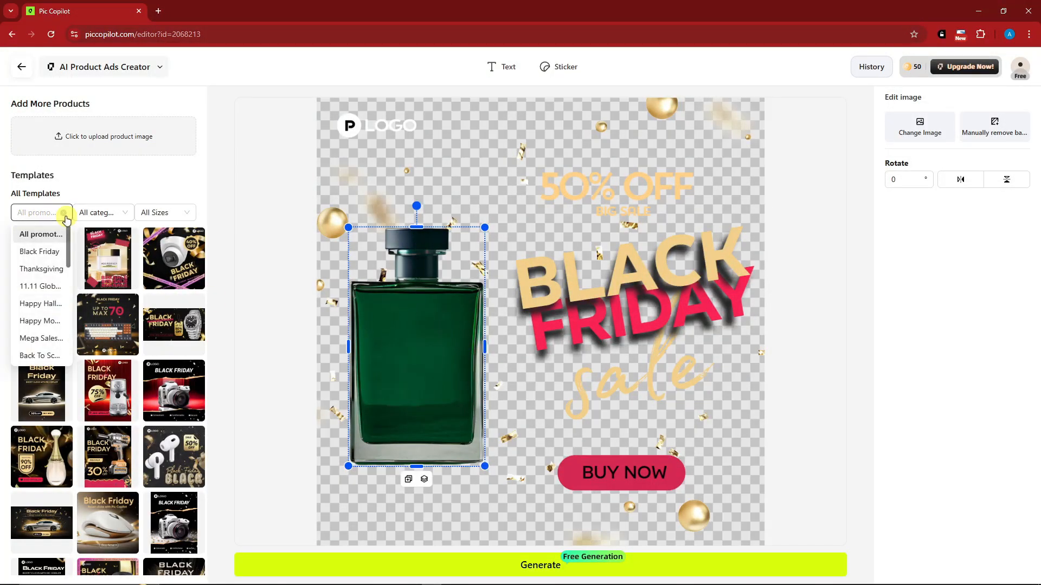
left_click(40, 252)
Step: Look through the available promotions for the templates and filter them to Valentine's Day
left_click(60, 215)
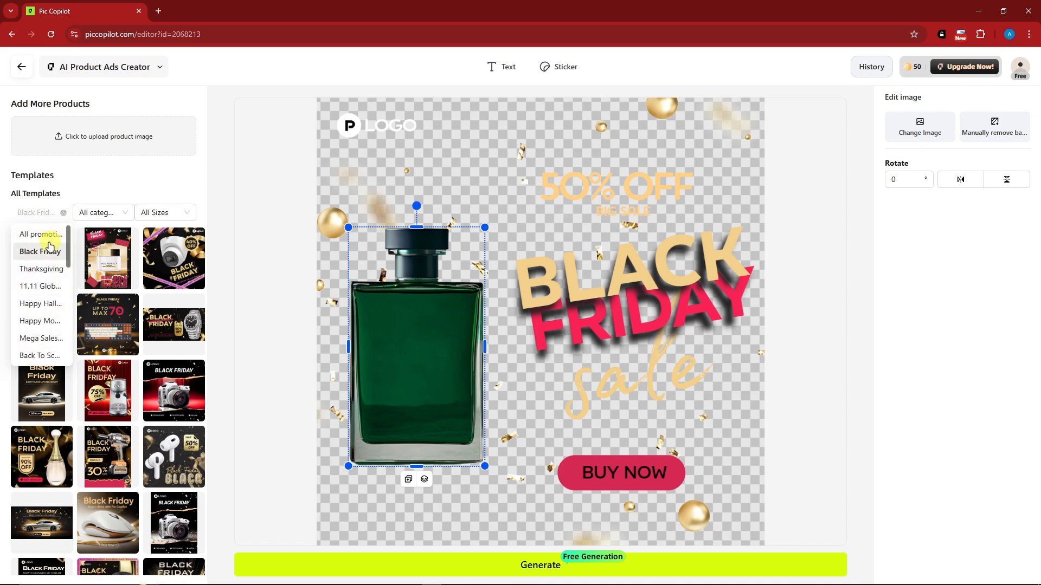
scroll(47, 295, "down", 1)
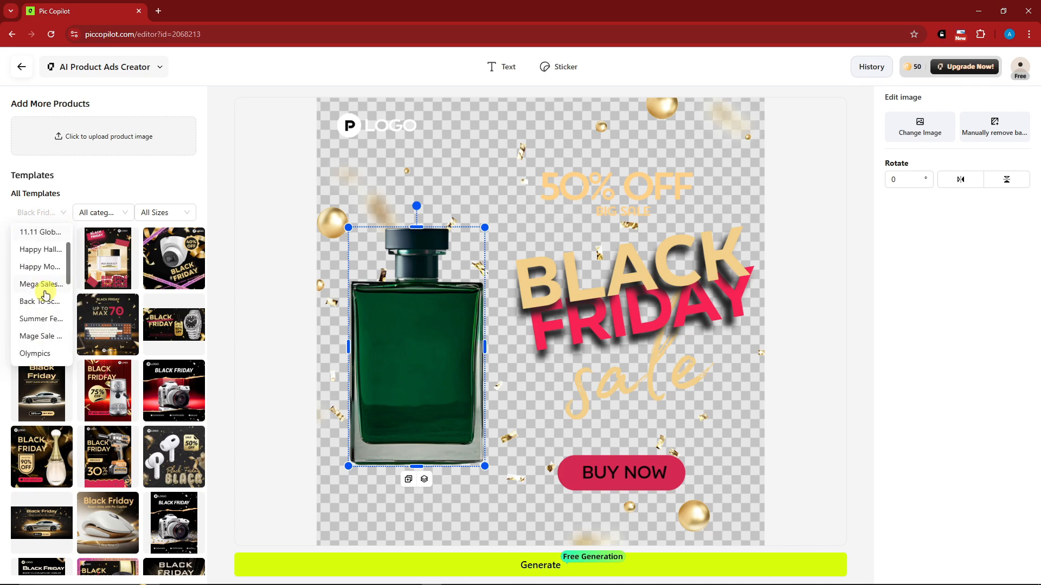
scroll(41, 314, "down", 2)
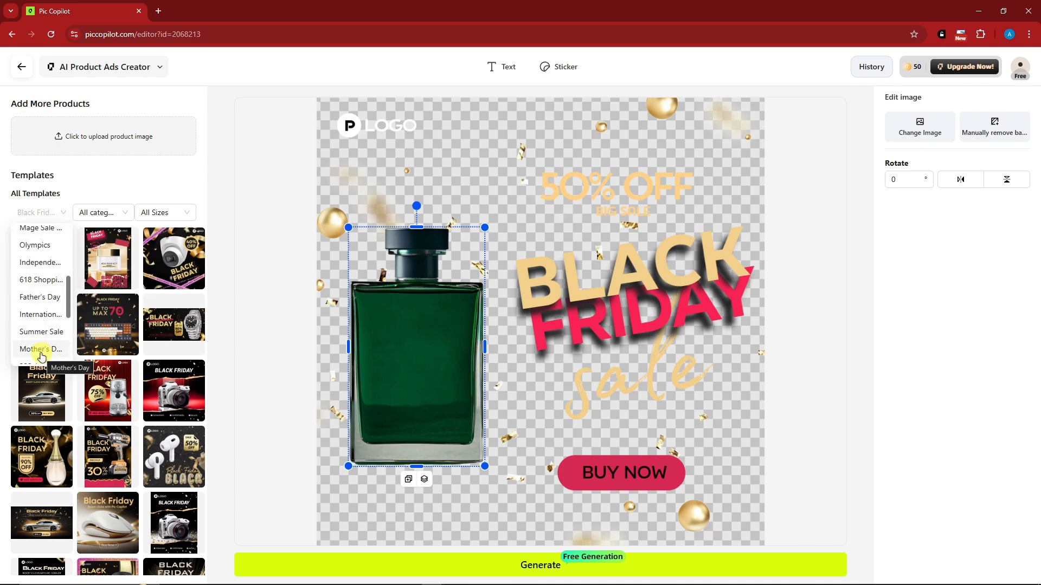
scroll(38, 301, "down", 3)
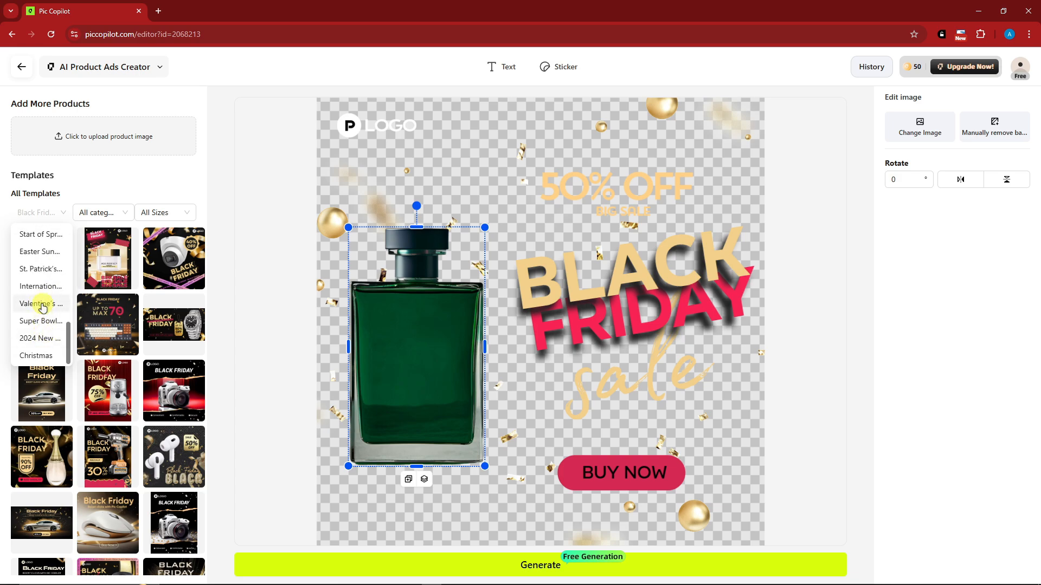
left_click(41, 304)
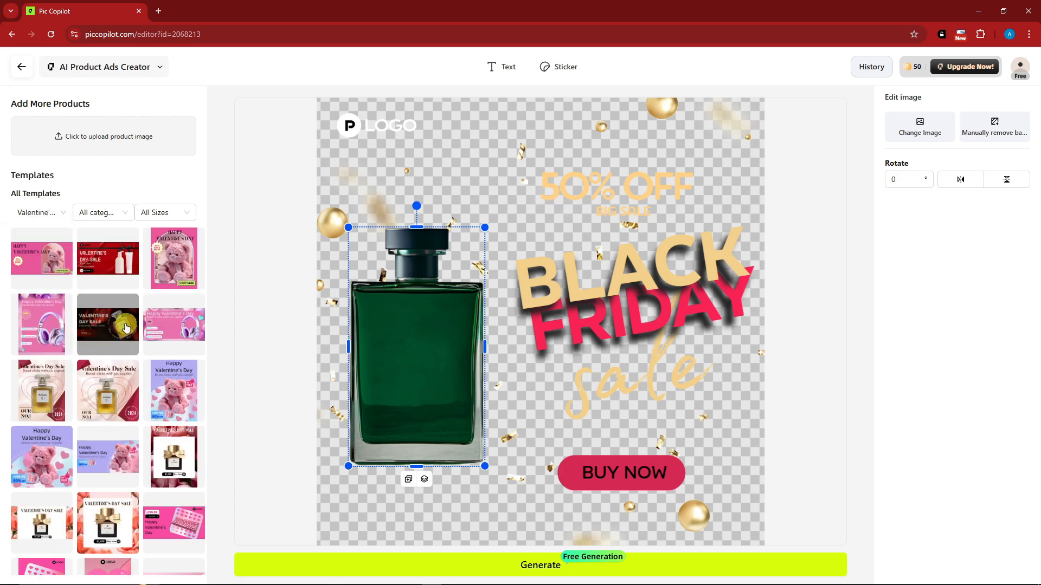
Step: Filter the templates to Black Friday and switch the ad to the red 75% OFF template with the silver appliance
left_click(62, 213)
scroll(38, 271, "up", 5)
left_click(31, 253)
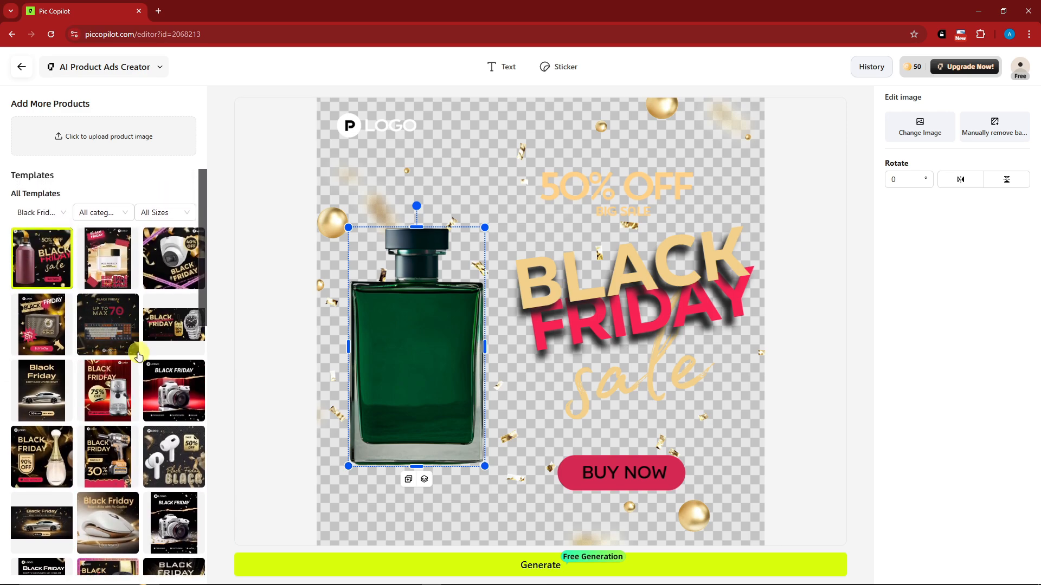
scroll(176, 394, "down", 1)
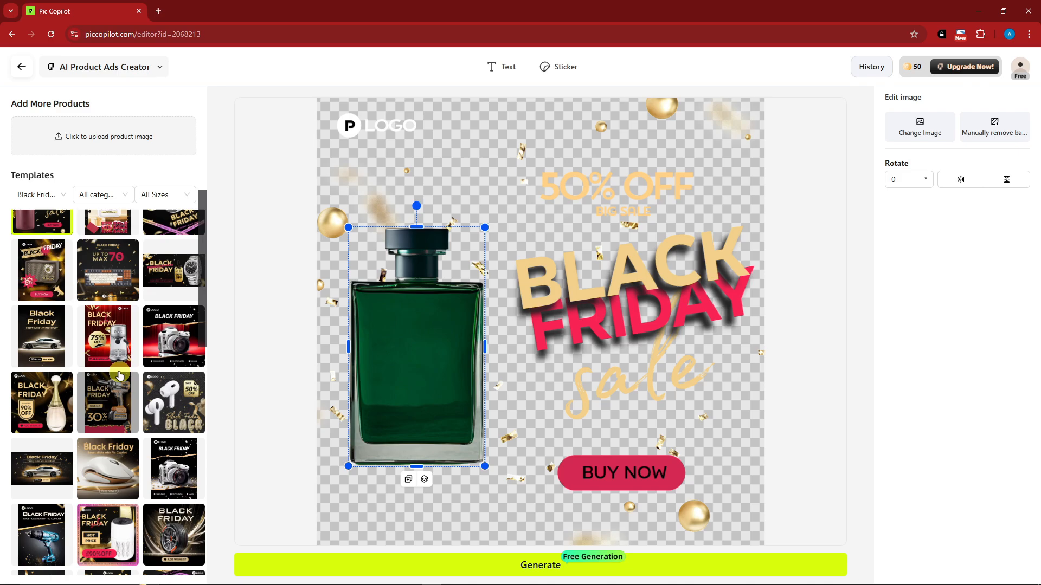
left_click(107, 336)
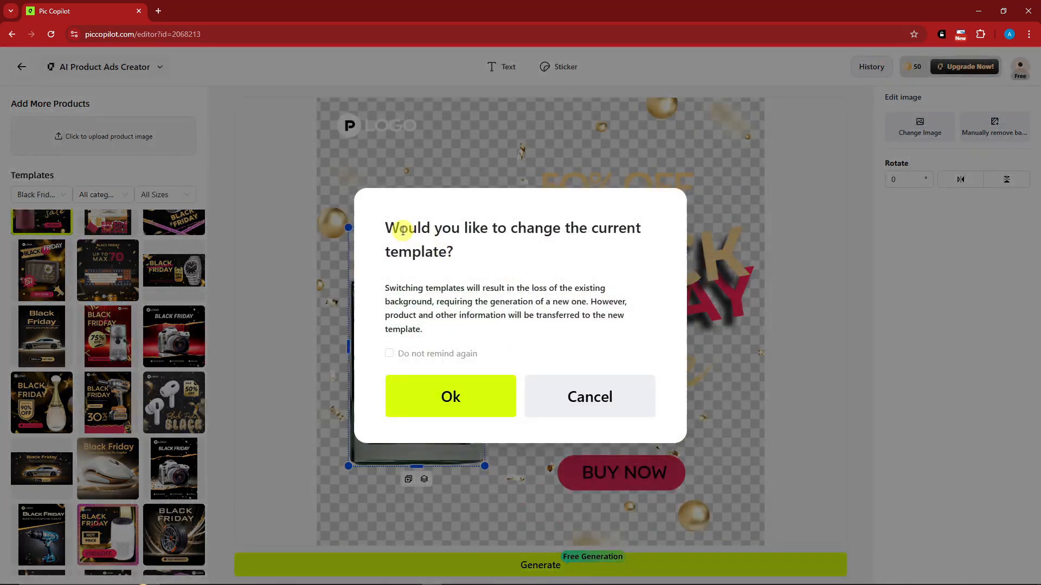
left_click(459, 398)
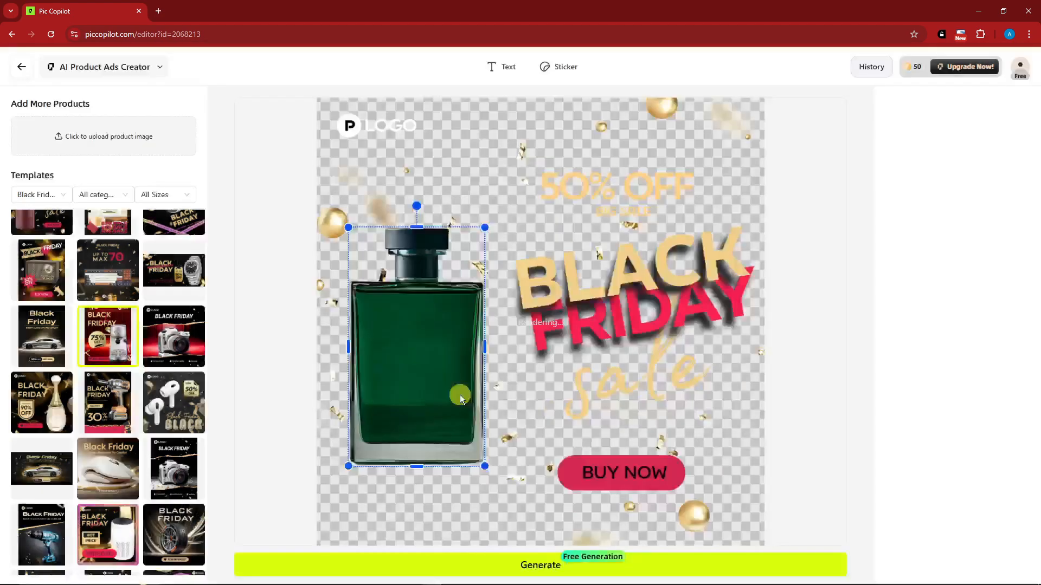
Step: Try out different positions for the green bottle beside the 75% OFF badge and select the badge's 75% text
mouse_move(641, 383)
left_mouse_down()
mouse_move(643, 300)
mouse_move(640, 398)
left_mouse_up()
left_click_drag(646, 382, 661, 355)
left_click(459, 331)
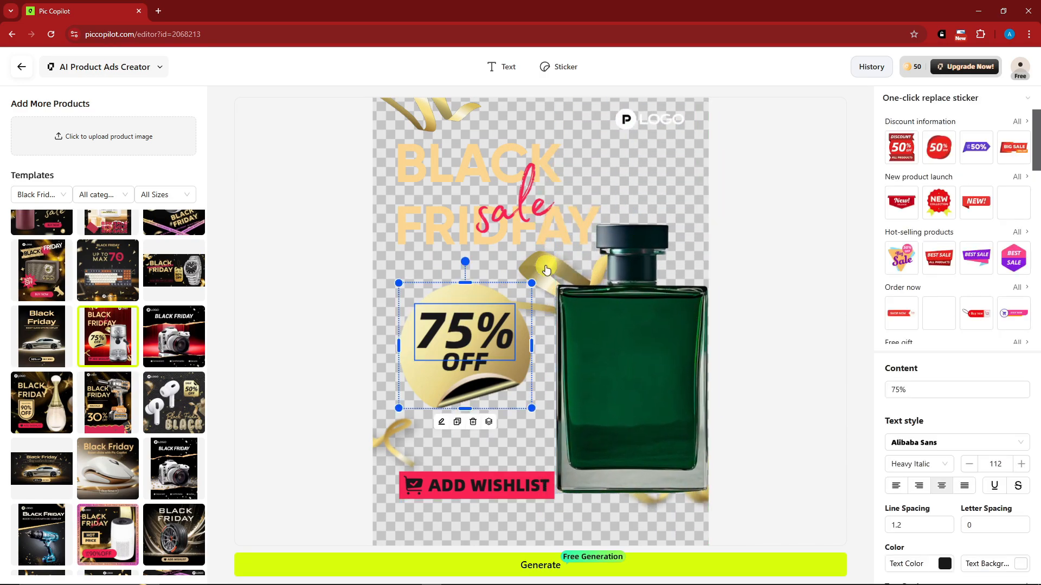
left_click(543, 265)
Step: Shift the 75% OFF badge and the ADD WISHLIST label slightly left and down, and nudge the green bottle up
left_click(457, 347)
left_click_drag(457, 347, 449, 348)
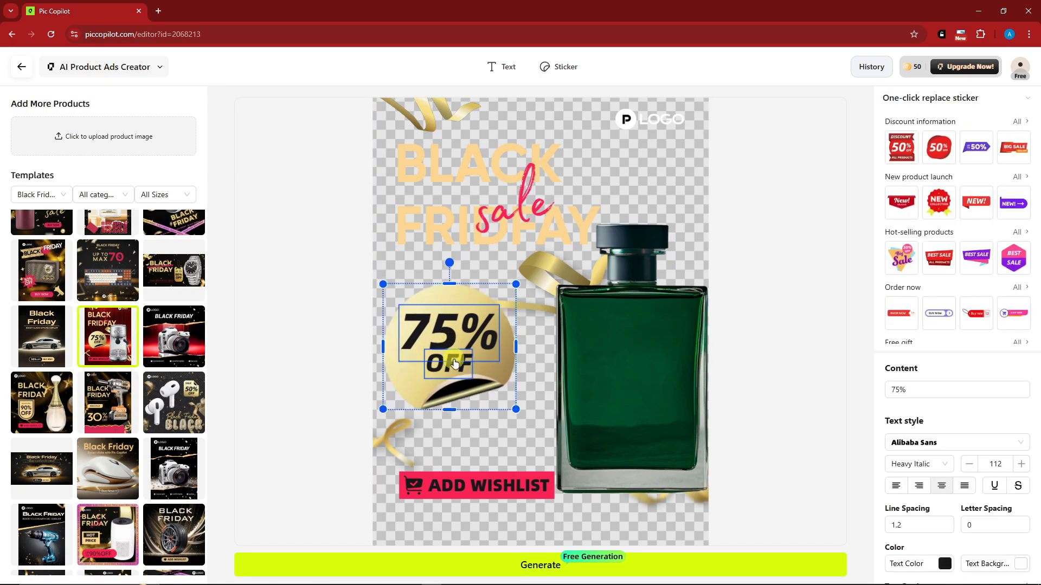
left_click_drag(479, 484, 467, 496)
left_click_drag(462, 368, 465, 398)
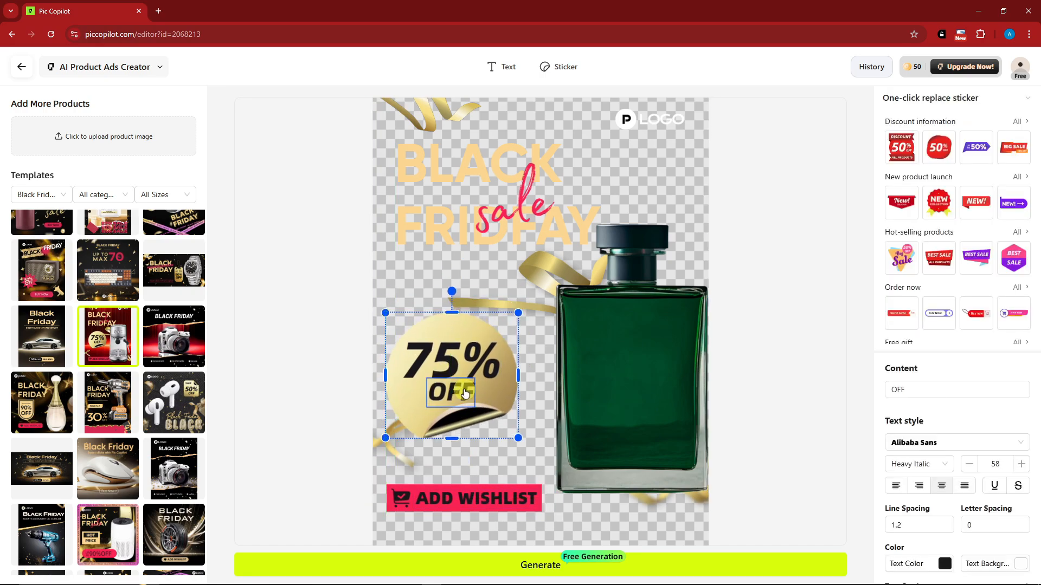
left_click_drag(643, 343, 639, 337)
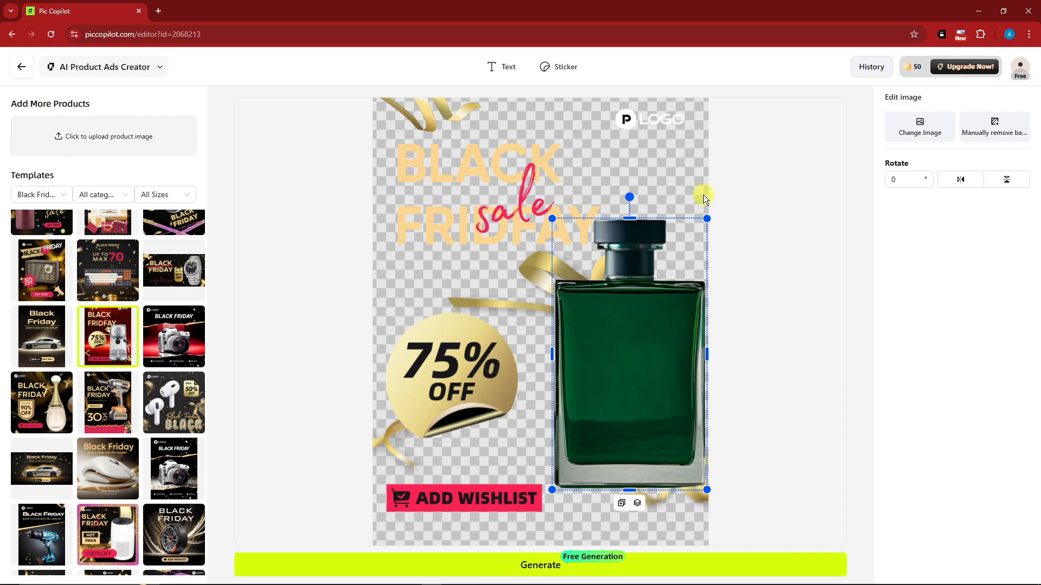
Step: Replace the logo placeholder with the World War 2 plane image from Downloads and place it in the ad's upper right corner
left_click(656, 118)
left_click_drag(662, 121, 656, 139)
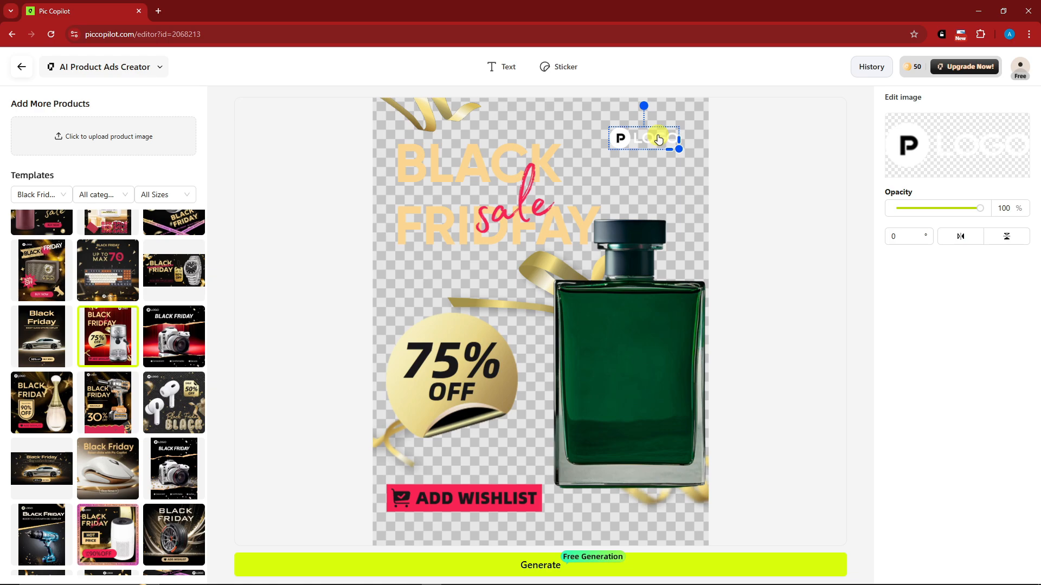
left_click(947, 148)
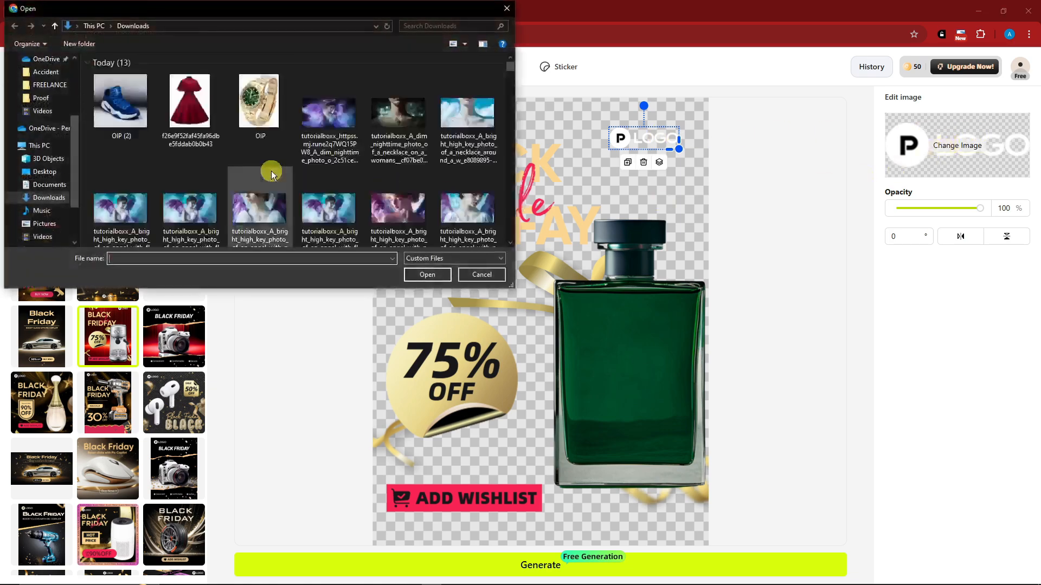
scroll(230, 168, "down", 5)
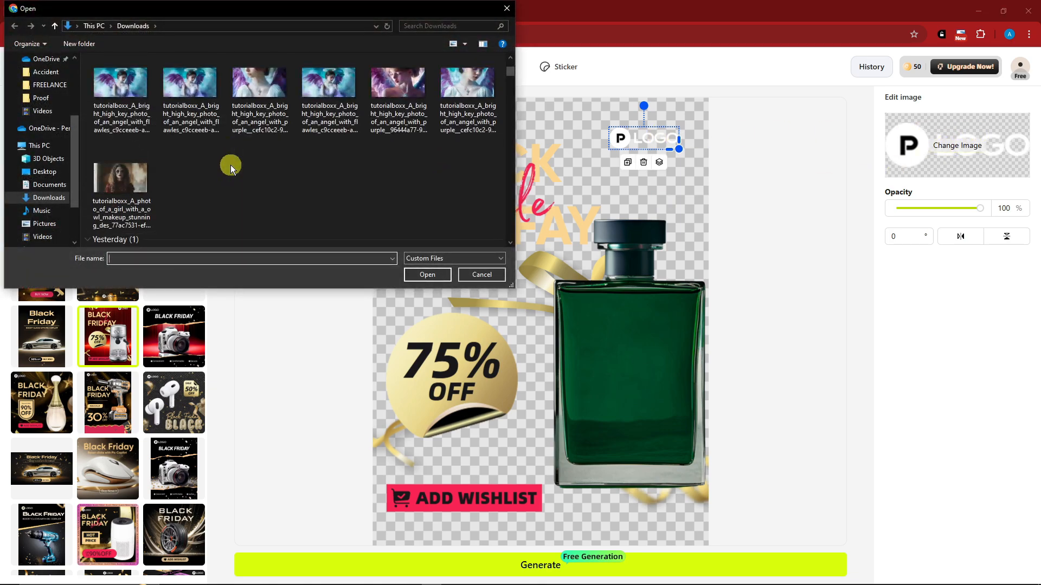
scroll(230, 168, "down", 4)
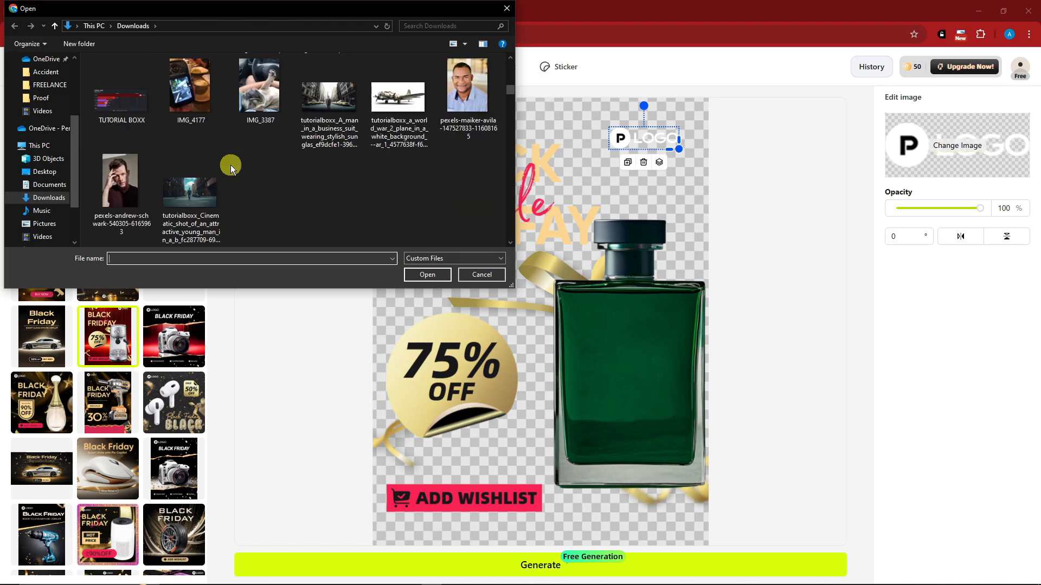
scroll(249, 173, "down", 1)
scroll(293, 172, "up", 1)
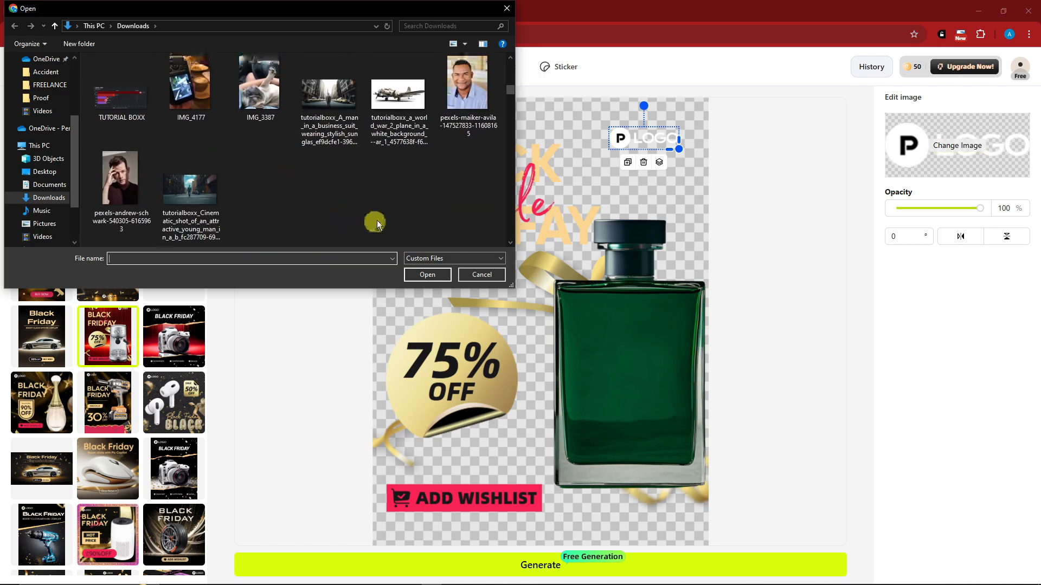
double_click(406, 104)
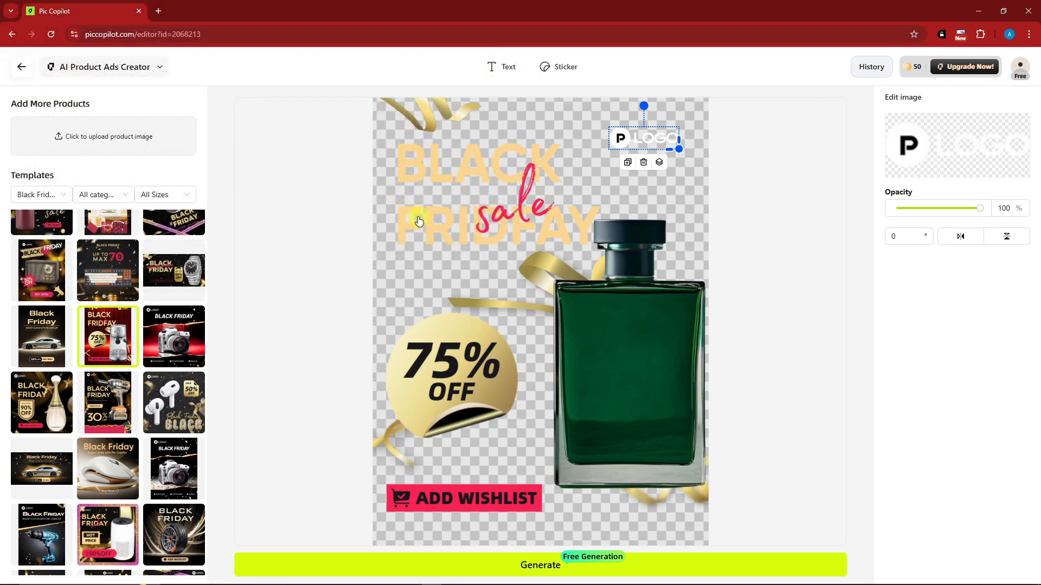
left_click_drag(667, 151, 684, 128)
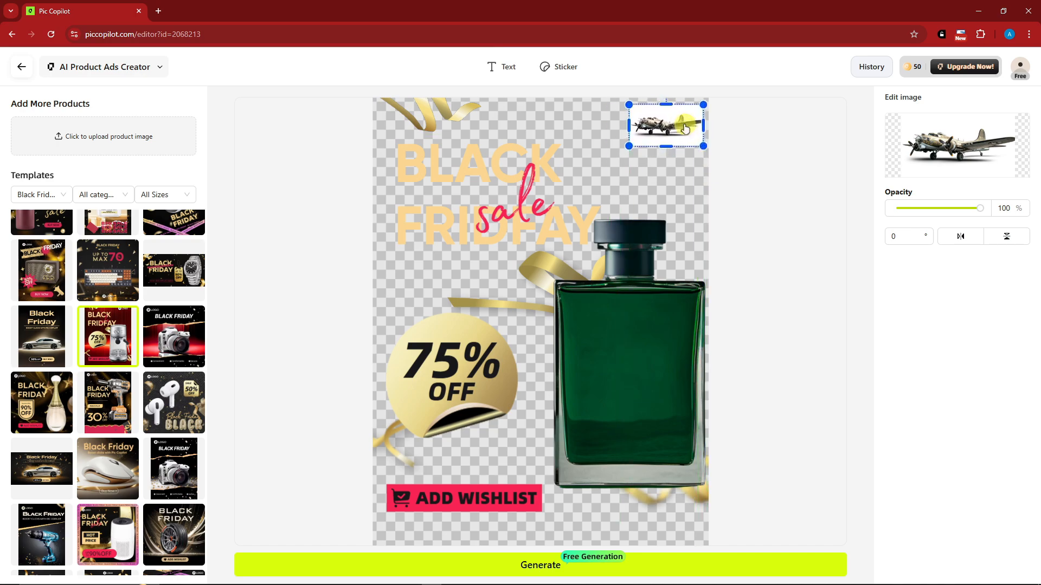
Step: Set the plane image's opacity to 80%, try flipping it horizontally and back, and nudge it slightly left
mouse_move(977, 214)
left_mouse_down()
mouse_move(892, 217)
mouse_move(961, 217)
left_mouse_up()
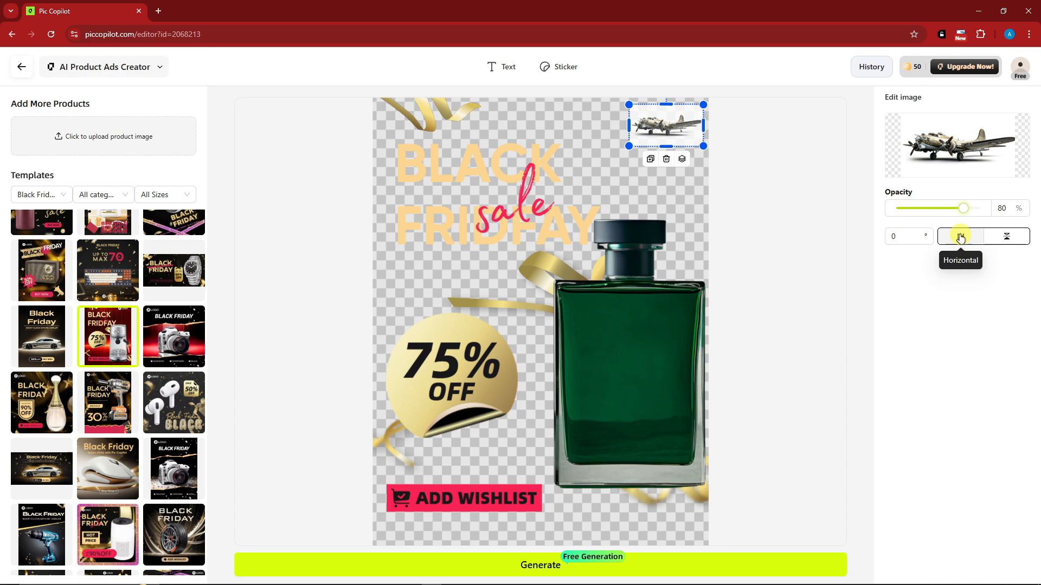
left_click(960, 238)
left_click(961, 238)
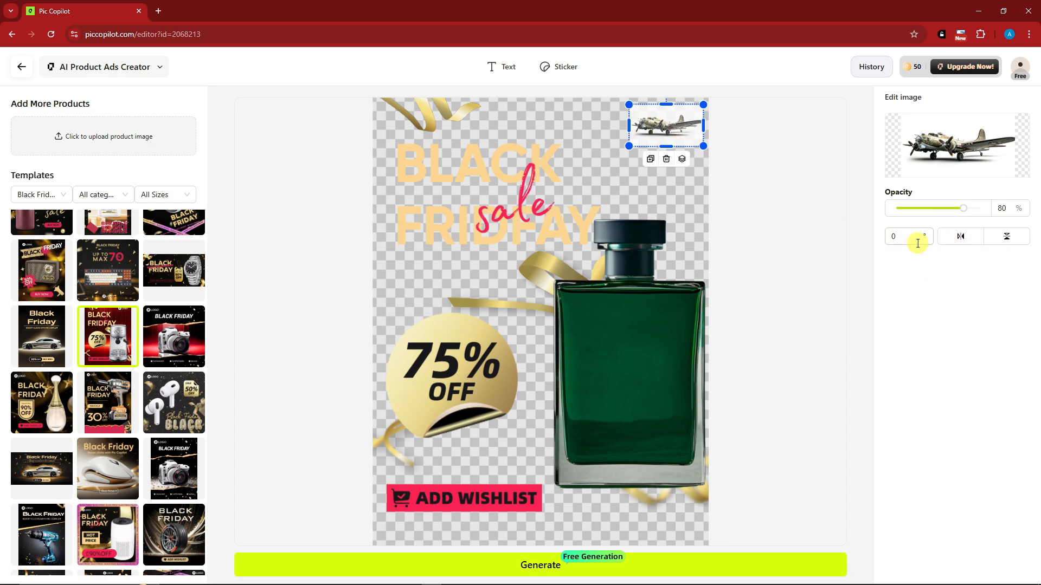
left_click_drag(675, 125, 673, 125)
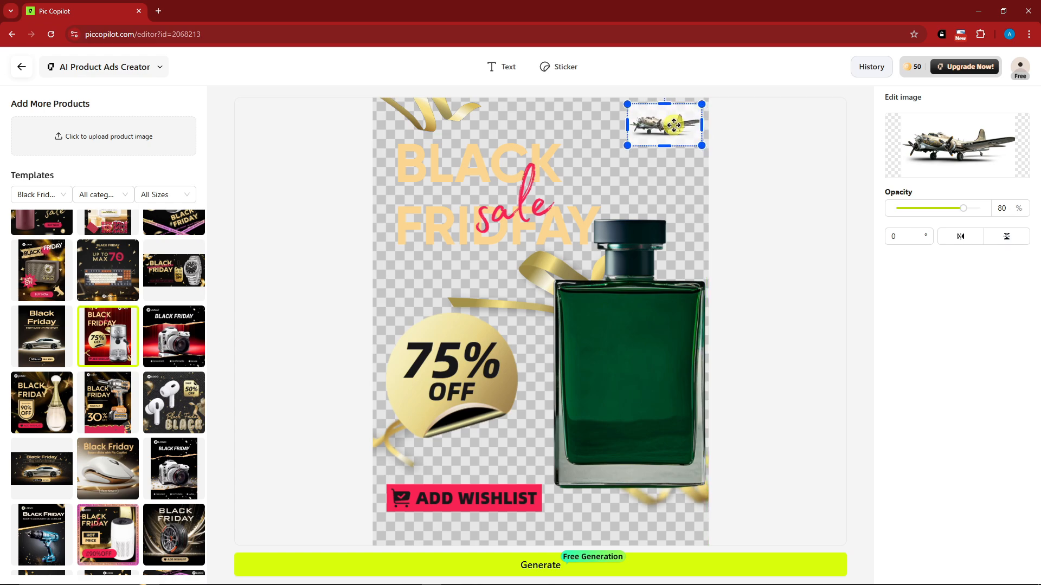
Step: Move the pink "sale" text slightly down and try out several English and French text effect presets on it
left_click(479, 166)
left_click_drag(496, 193, 507, 213)
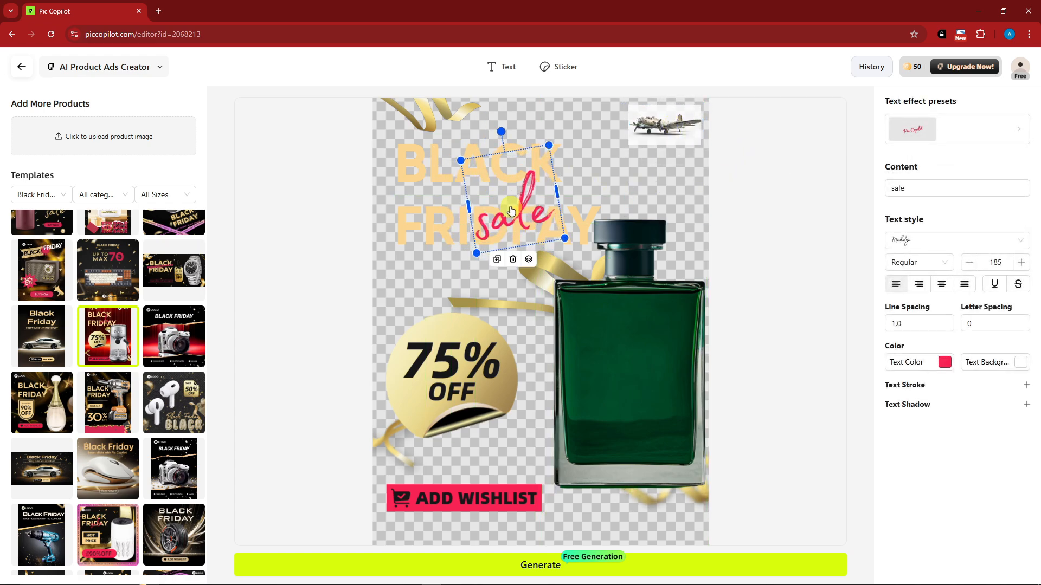
left_click(1012, 133)
left_click(996, 146)
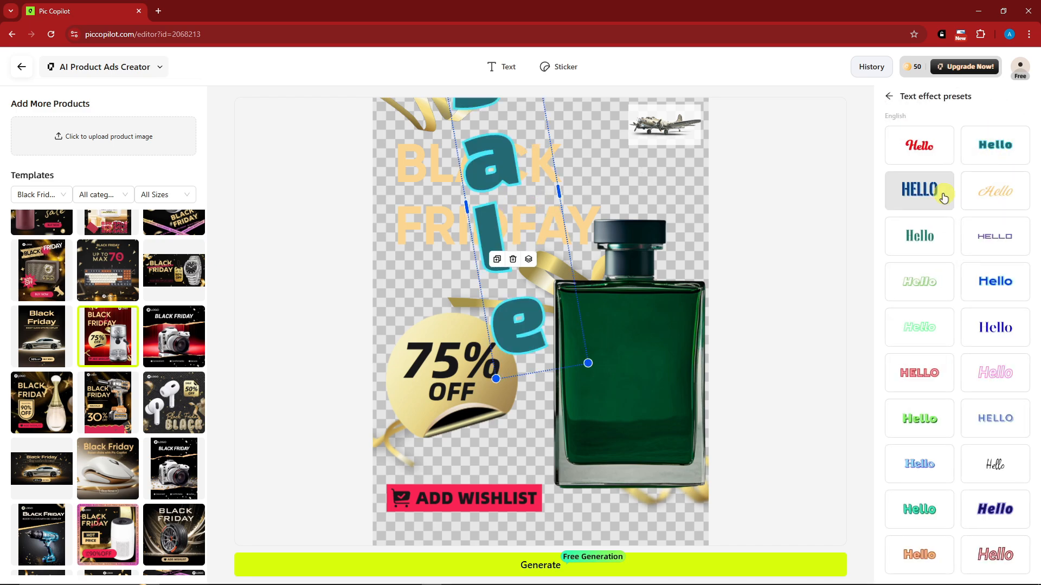
left_click(943, 198)
left_click(923, 237)
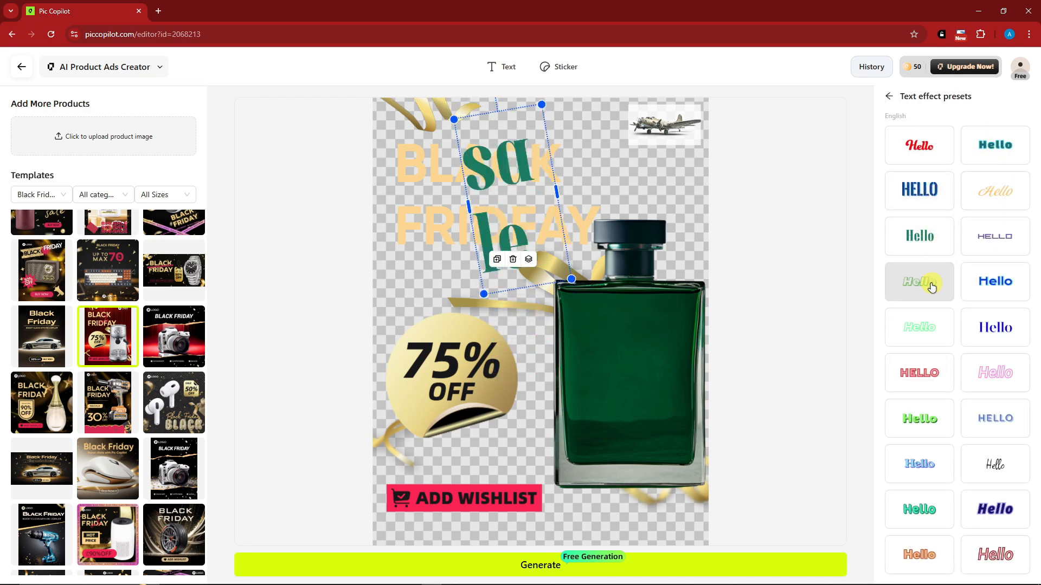
left_click(931, 288)
left_click(932, 135)
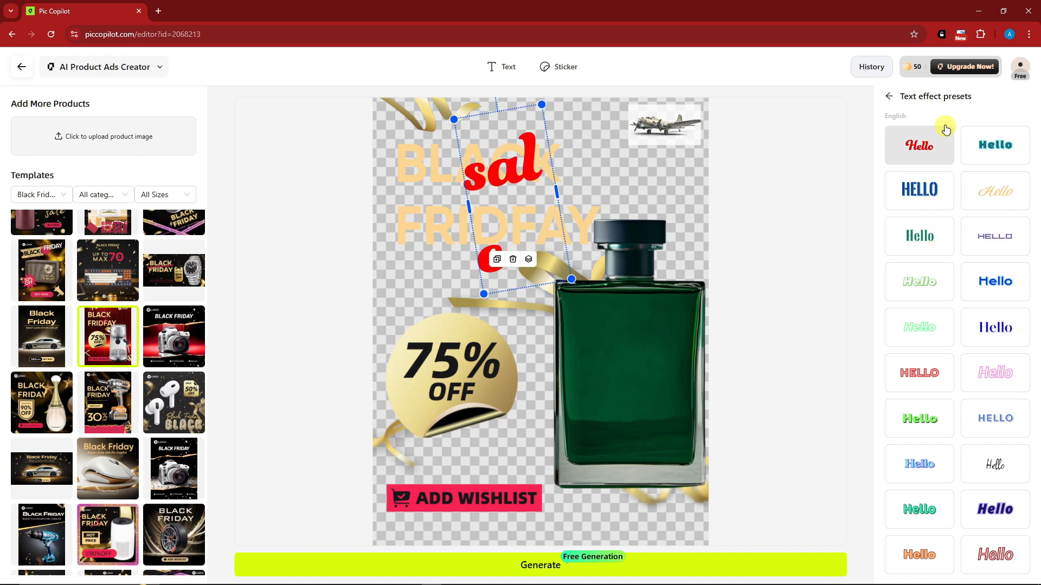
scroll(959, 304, "down", 10)
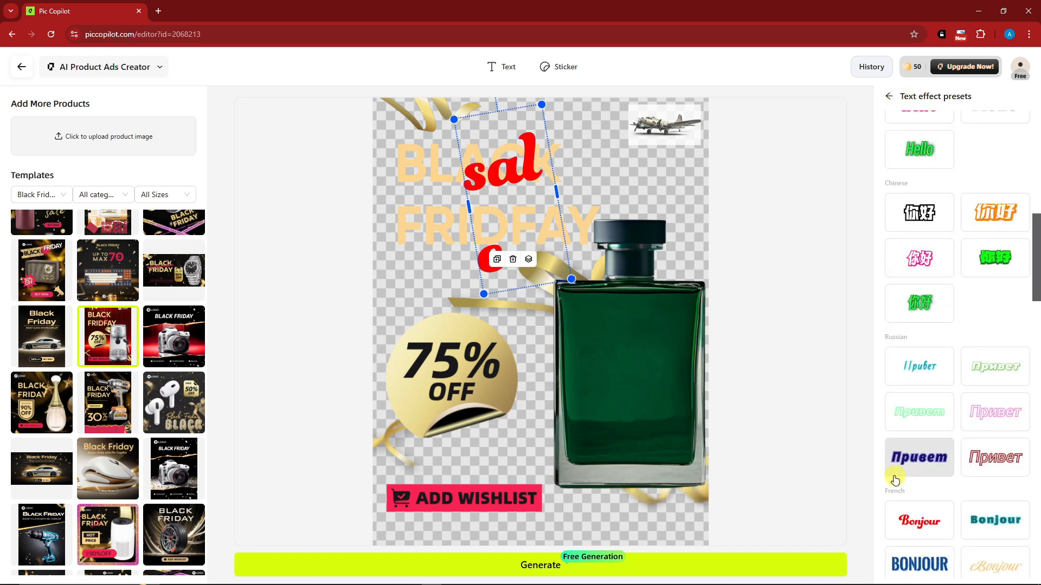
left_click(903, 507)
left_click(783, 194)
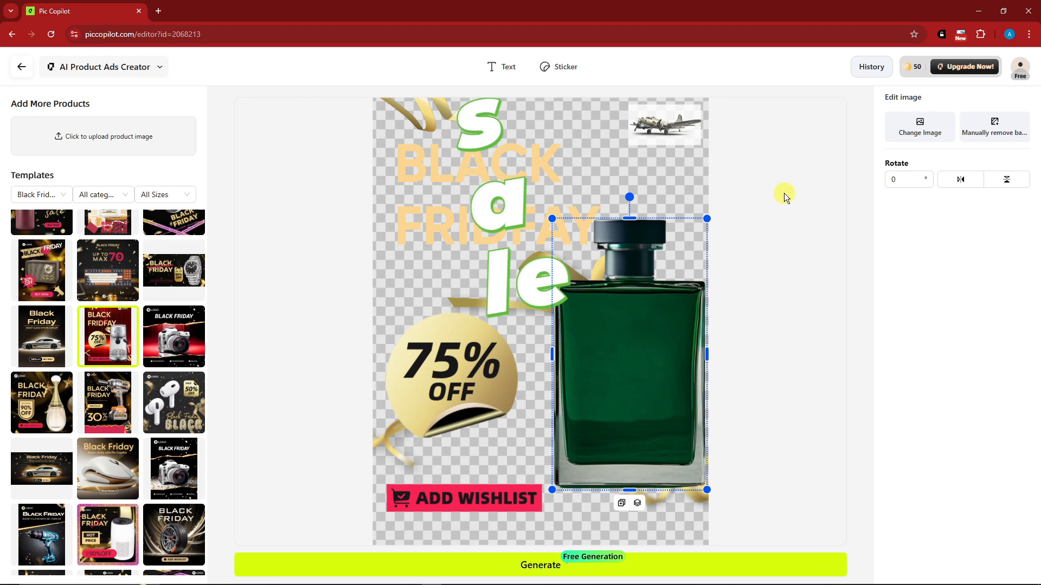
Step: Undo the text effect presets tried on the "sale" text
key("ctrl+z")
key("ctrl+z")
key("ctrl+z")
key("ctrl+z")
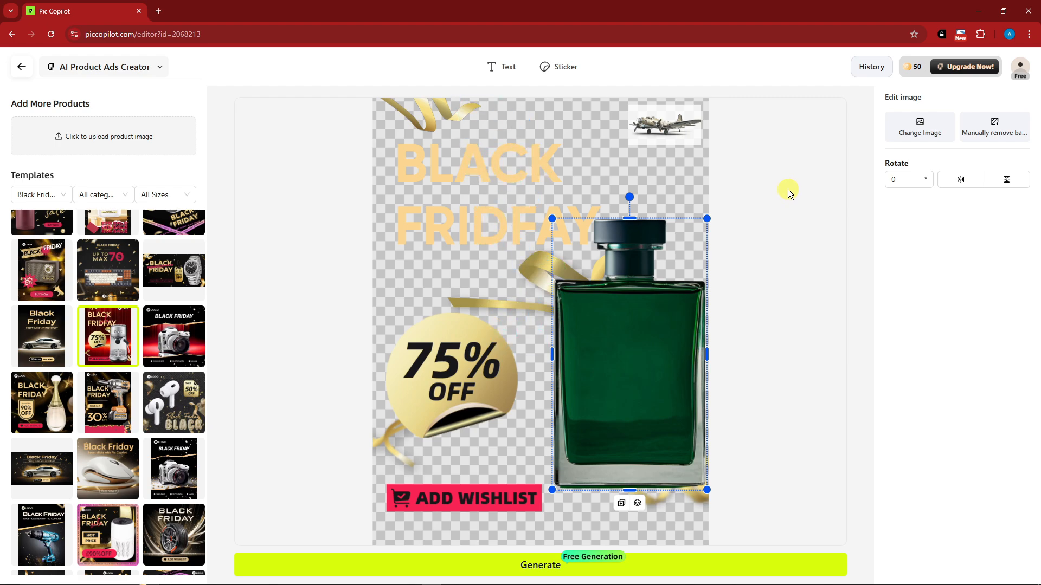
Step: Nudge the BLACK FRIDFAY headline slightly left and down
left_click(501, 179)
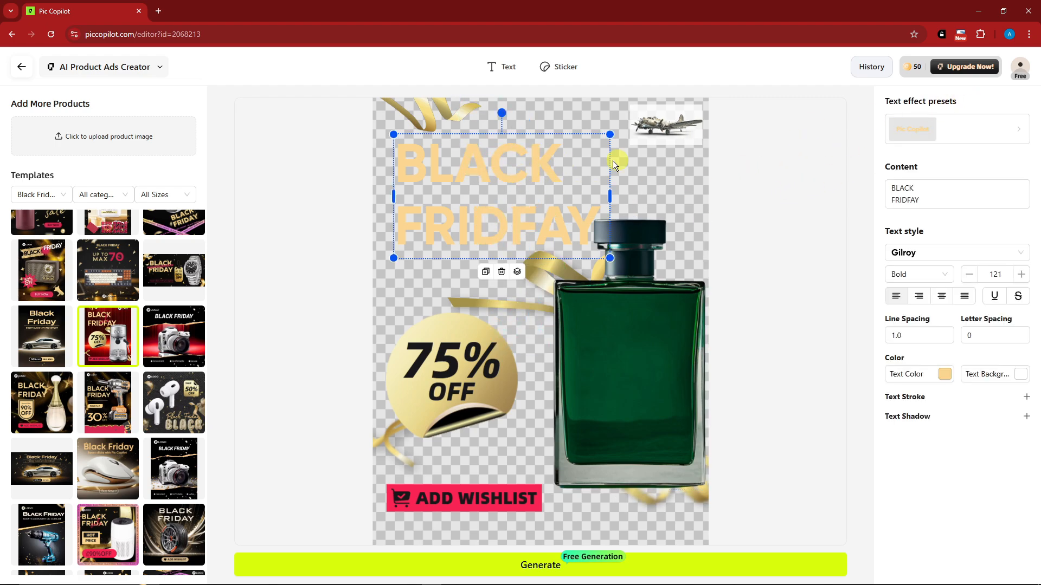
left_click_drag(515, 197, 504, 202)
left_click(673, 228)
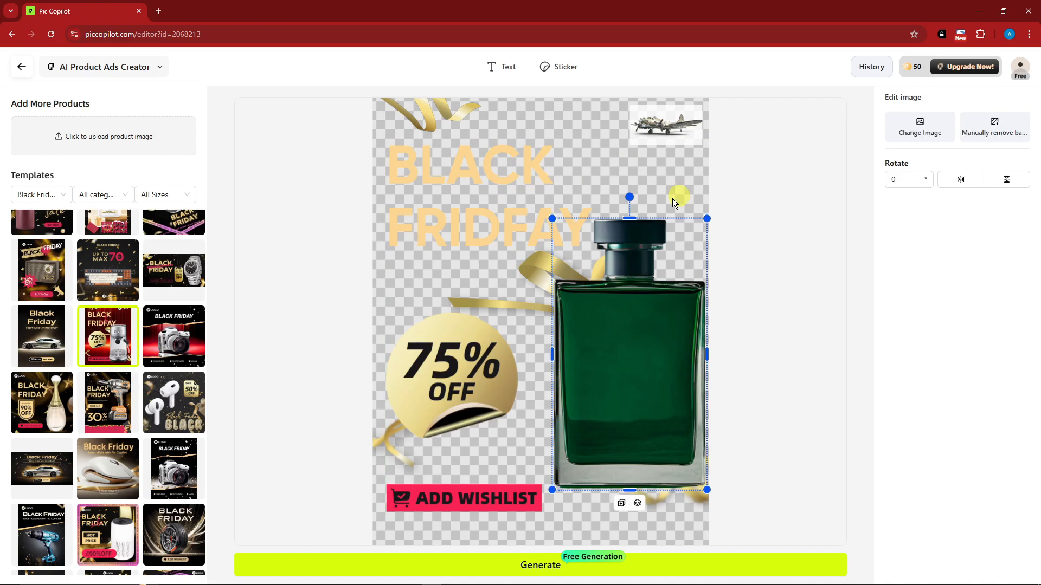
left_click(494, 187)
Step: Reapply the current Black Friday template and replace its logo placeholder with the World War 2 plane image from Downloads, placed in the upper right corner
left_click(108, 336)
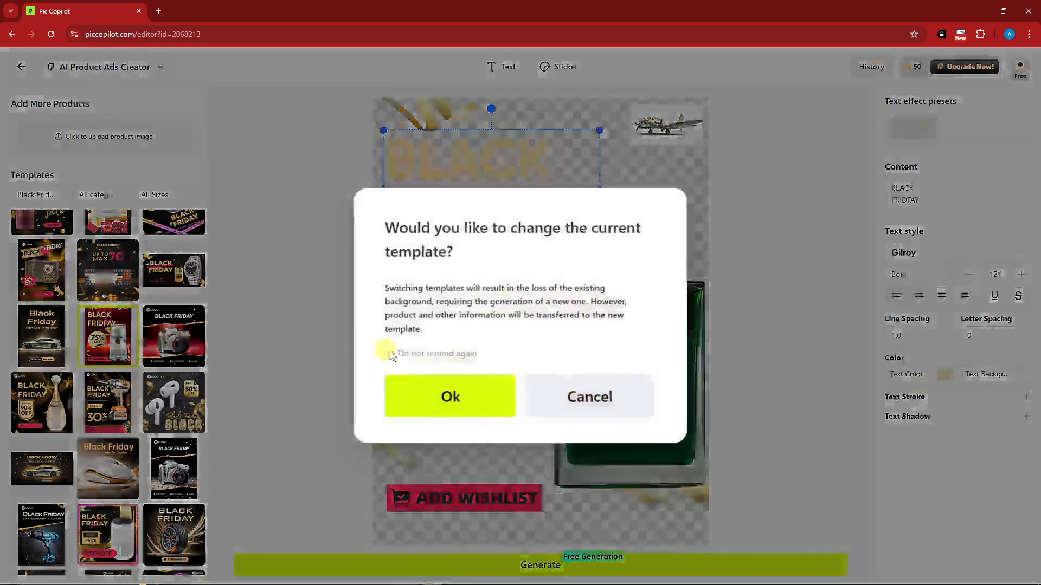
left_click(497, 388)
left_click(655, 119)
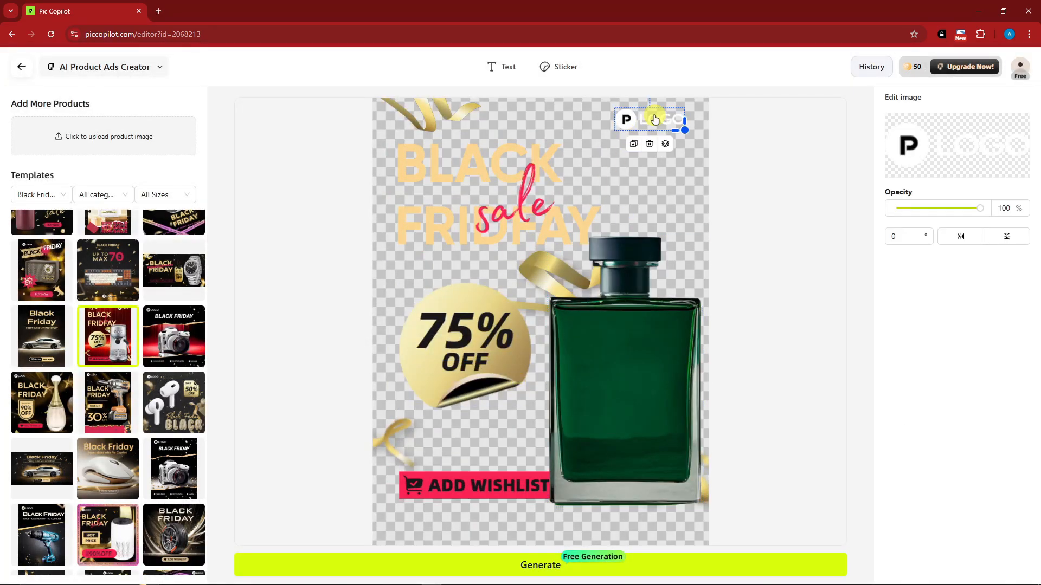
left_click(978, 145)
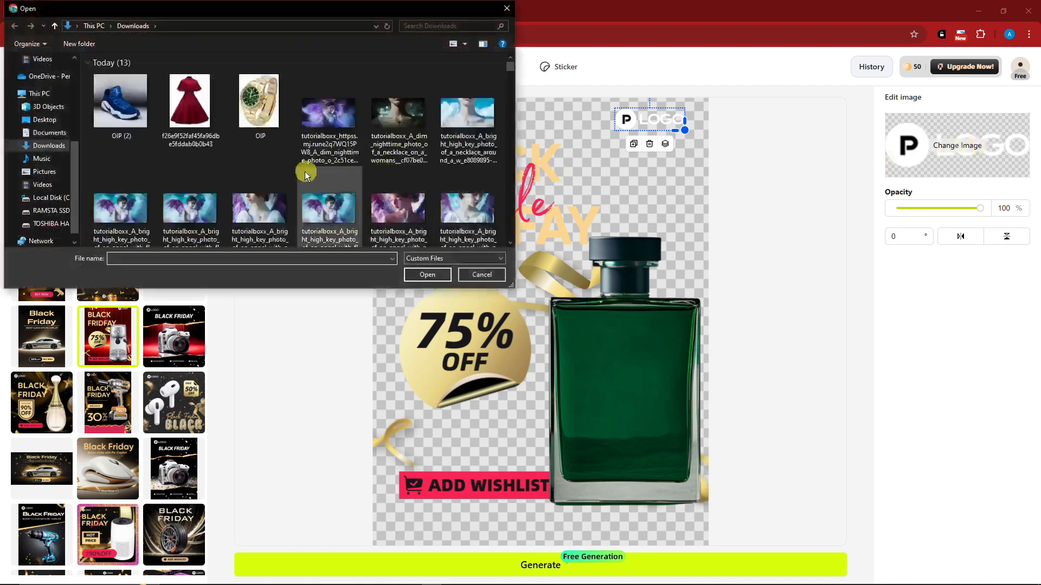
scroll(159, 184, "down", 10)
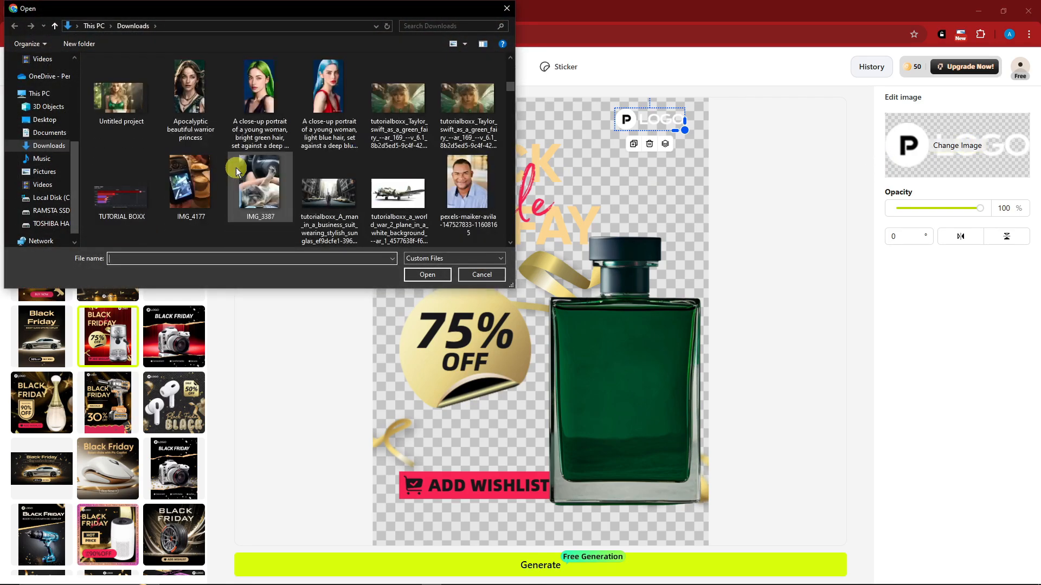
left_click(394, 185)
double_click(394, 186)
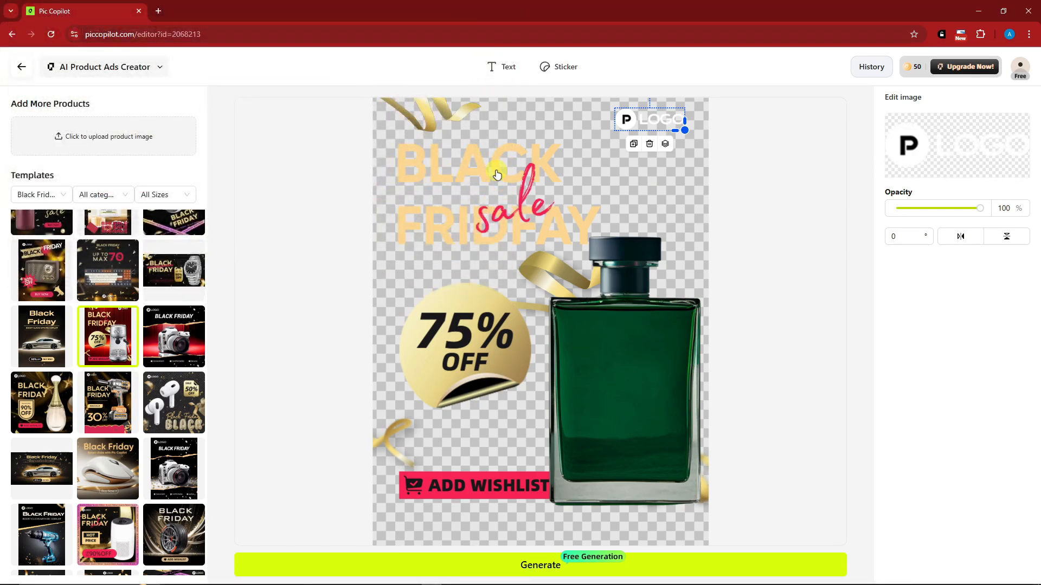
left_click_drag(670, 130, 697, 153)
left_click(691, 279)
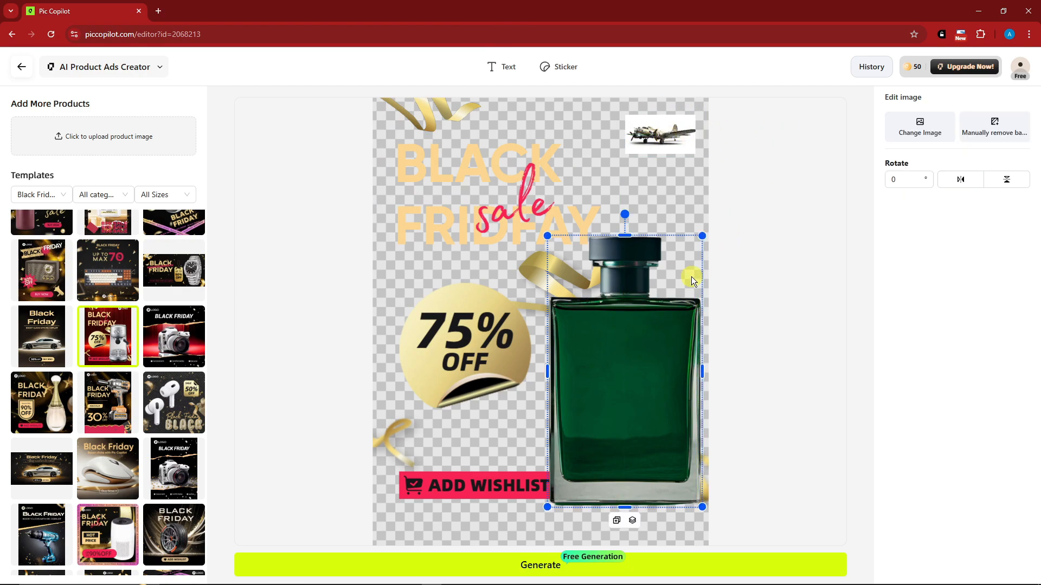
Step: Replace the BLACK FRIDFAY headline text with TUTORIALBOXX
left_click(418, 171)
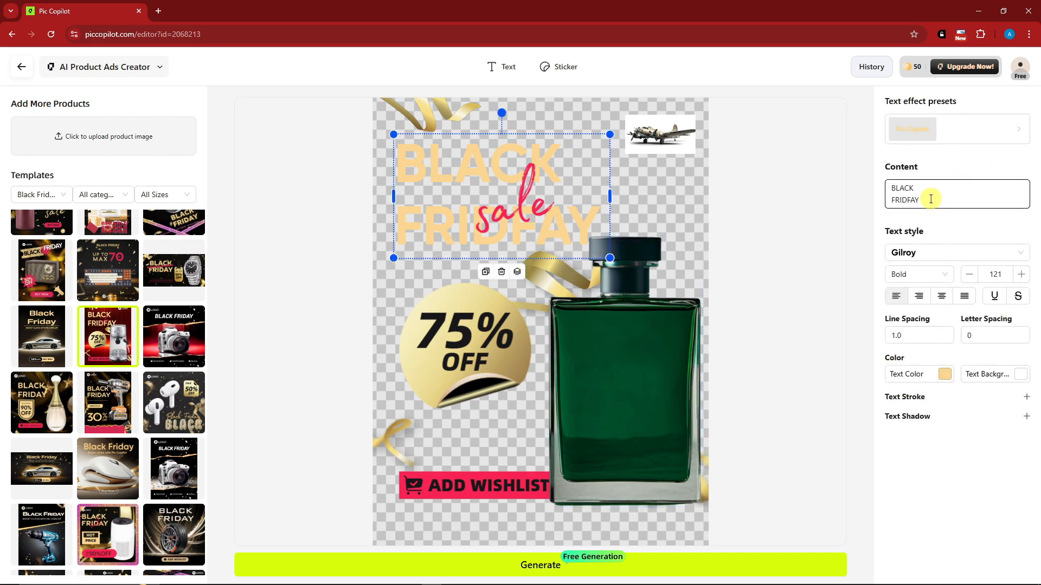
key("ctrl+a")
type("TUTORIAL")
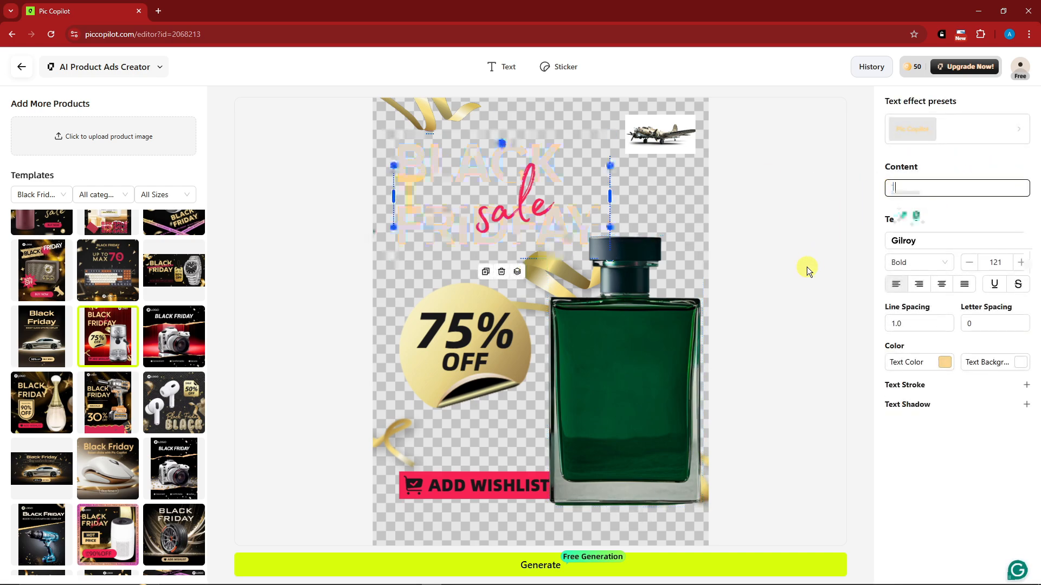
type("BOXX")
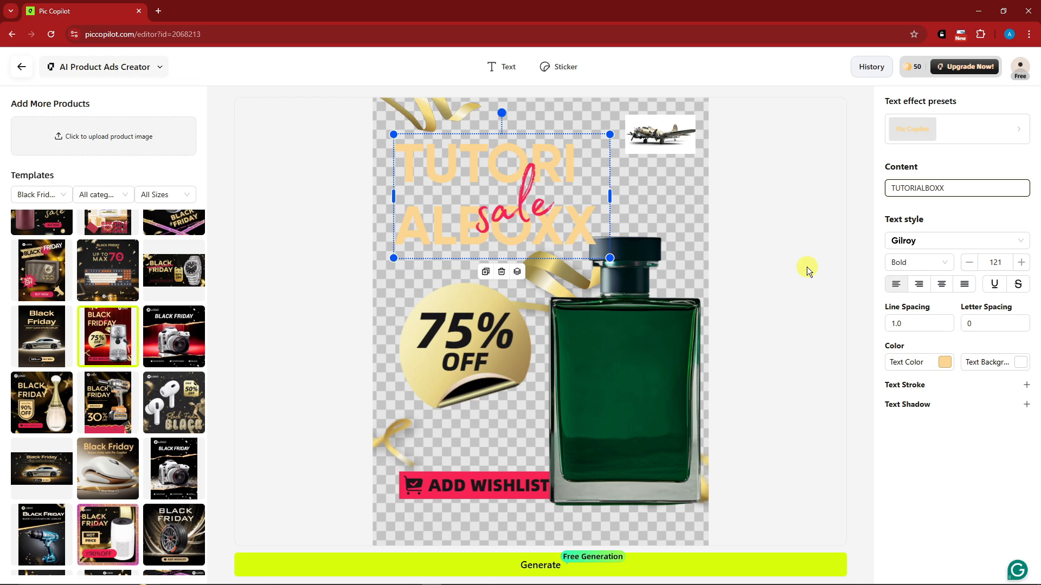
Step: Widen the headline's text box and reduce its font size to 77 so TUTORIALBOXX fits on one line
left_click_drag(610, 195, 647, 200)
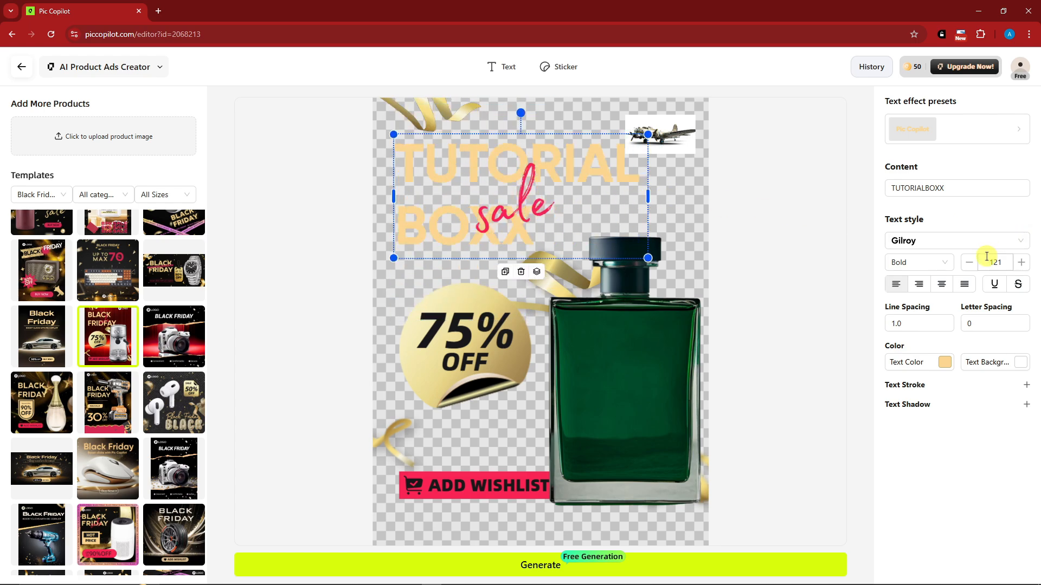
left_click(971, 264)
triple_click(971, 264)
double_click(971, 264)
triple_click(971, 264)
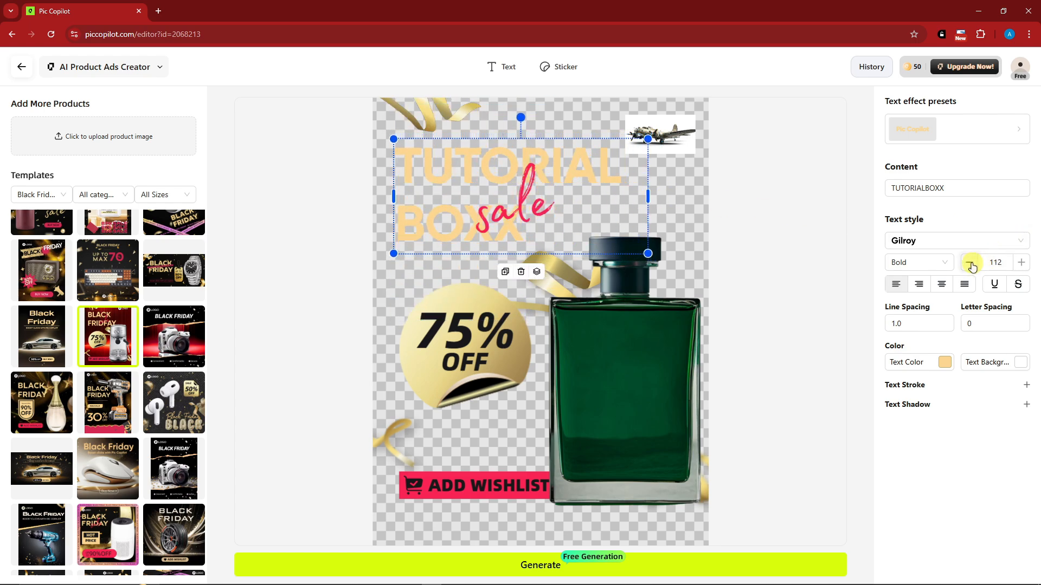
triple_click(969, 264)
triple_click(970, 263)
triple_click(970, 264)
triple_click(969, 263)
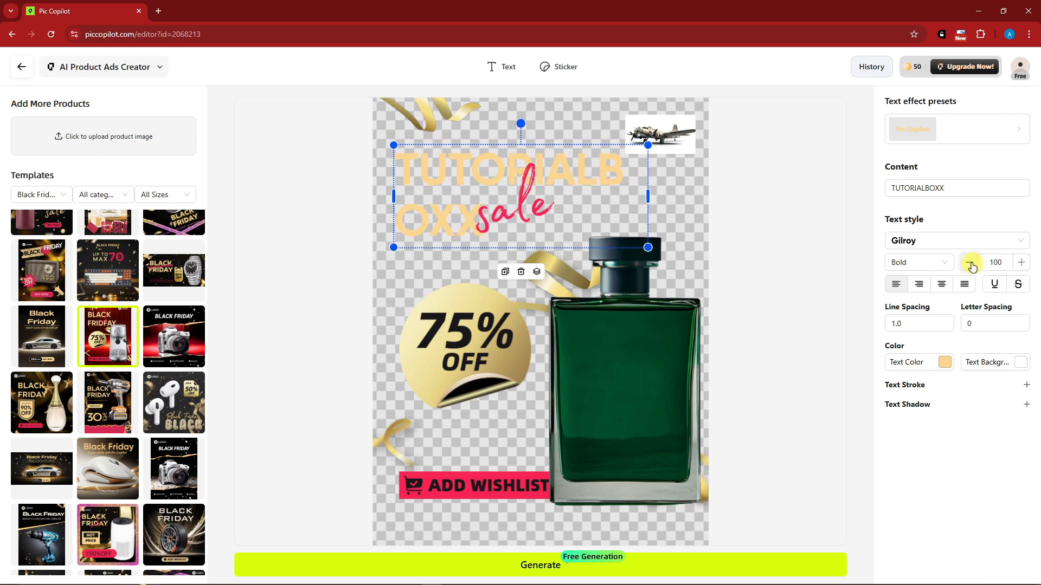
triple_click(969, 264)
triple_click(970, 264)
double_click(970, 264)
triple_click(970, 264)
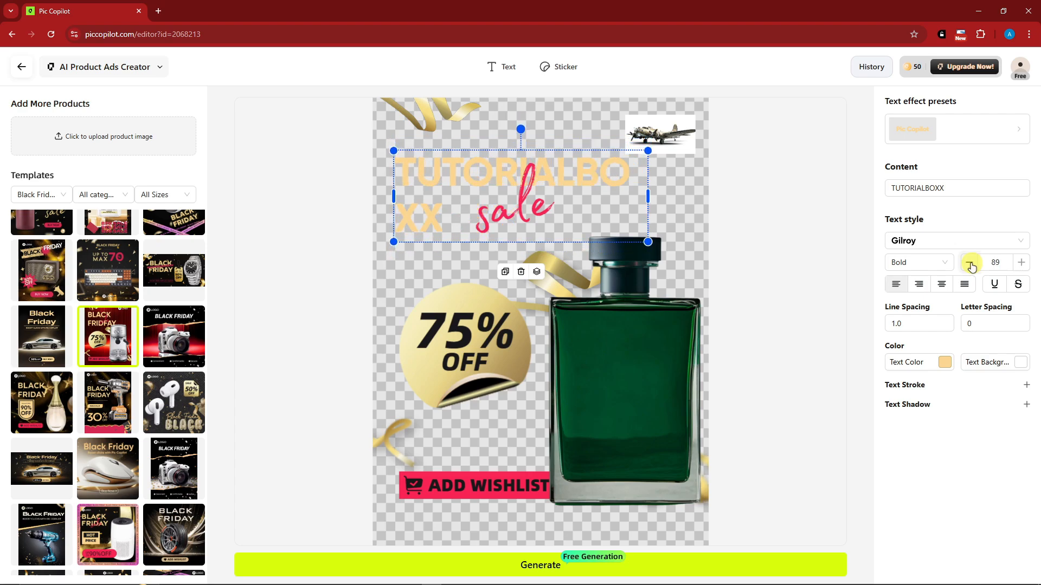
triple_click(970, 264)
triple_click(970, 264)
double_click(969, 264)
double_click(970, 263)
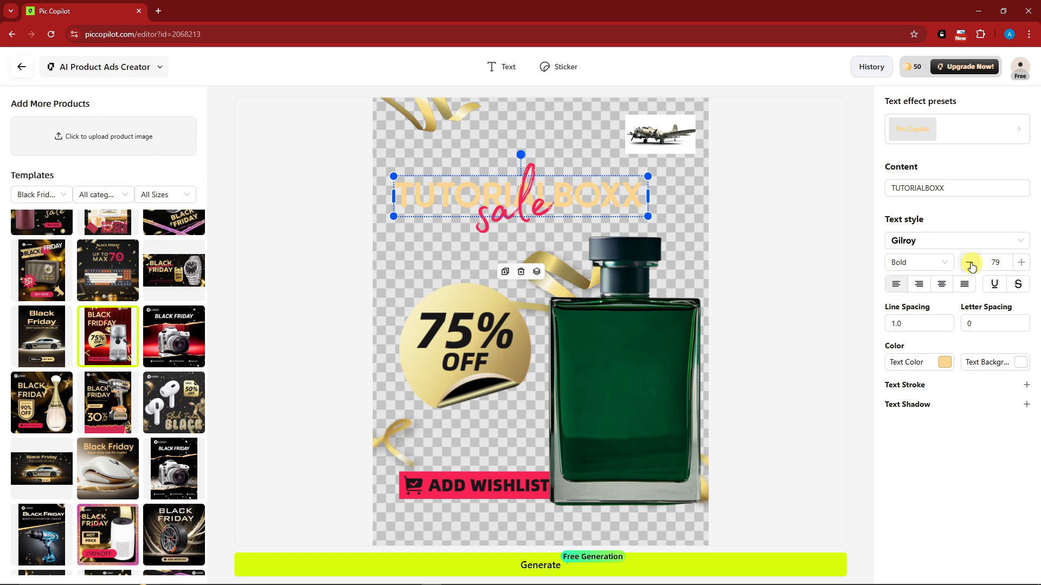
double_click(970, 264)
Step: Move the "sale" text just above the 75% OFF badge and shift the TUTORIALBOXX headline slightly up and left
left_click_drag(532, 215, 459, 264)
left_click(539, 204)
left_click_drag(547, 202, 541, 189)
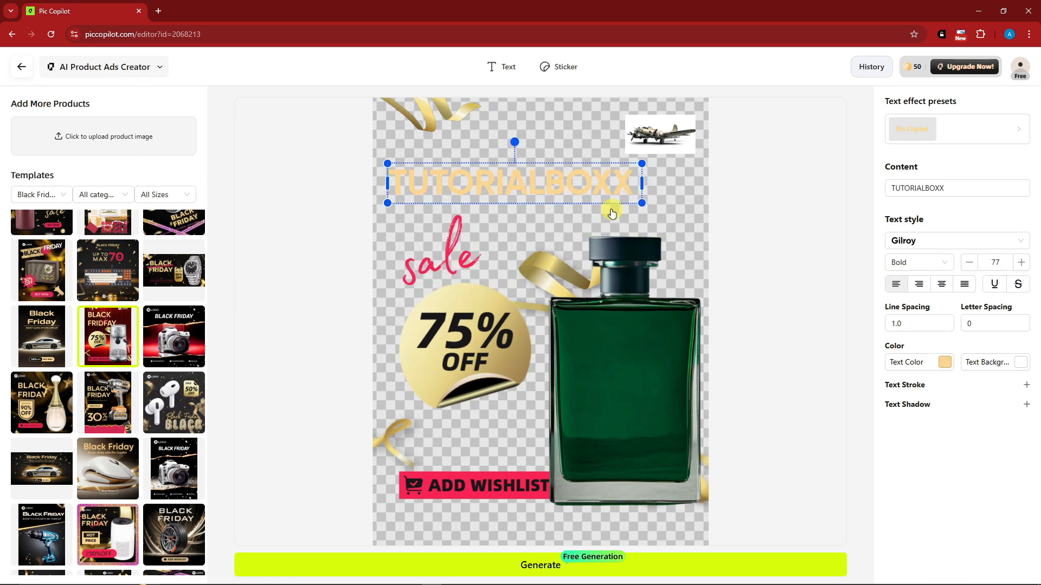
Step: Set the TUTORIALBOXX headline's text color to red and its text background to white
left_click(946, 364)
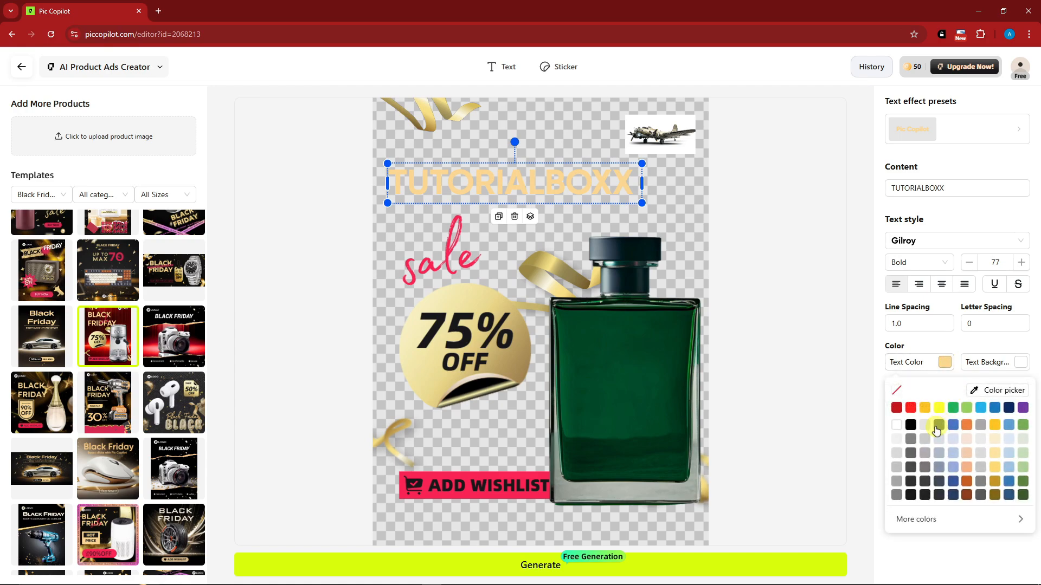
left_click(911, 411)
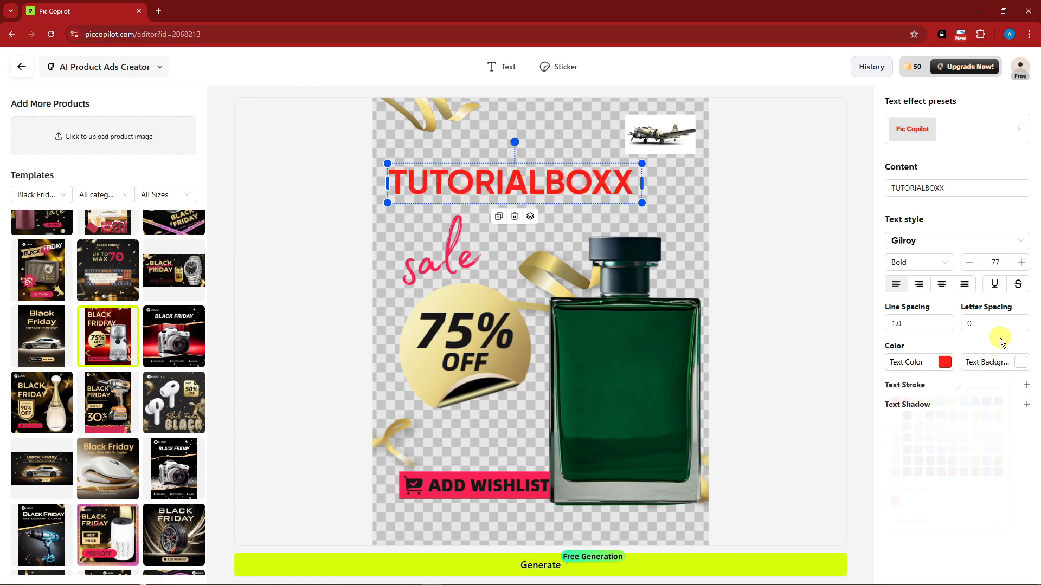
left_click(1014, 363)
left_click(948, 453)
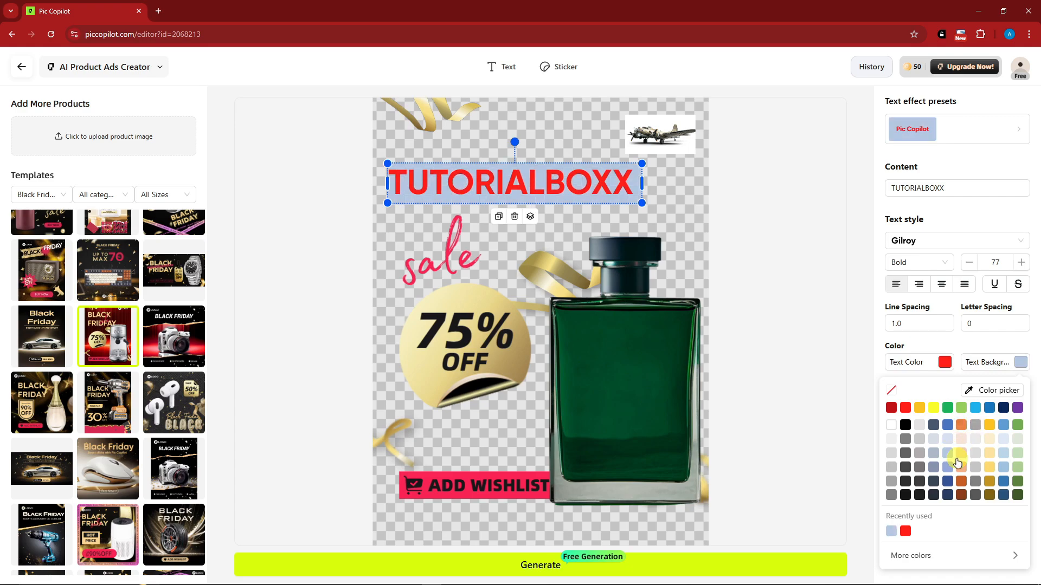
left_click(891, 427)
left_click(802, 310)
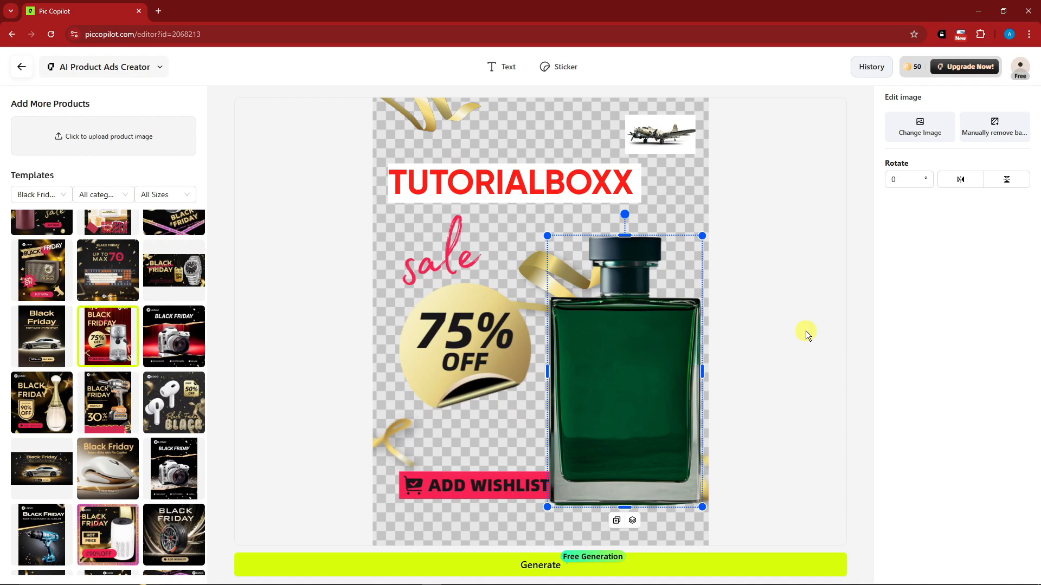
Step: Replace the ADD WISHLIST sticker with the red shopping bag 50% OFF sticker from the Discount information category
left_click(491, 483)
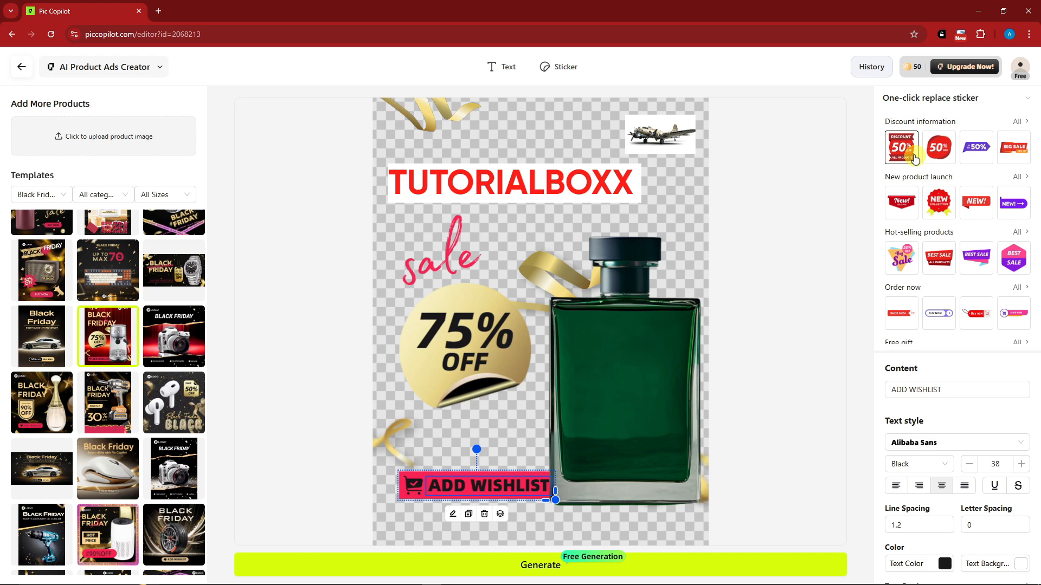
left_click(915, 159)
left_click(906, 288)
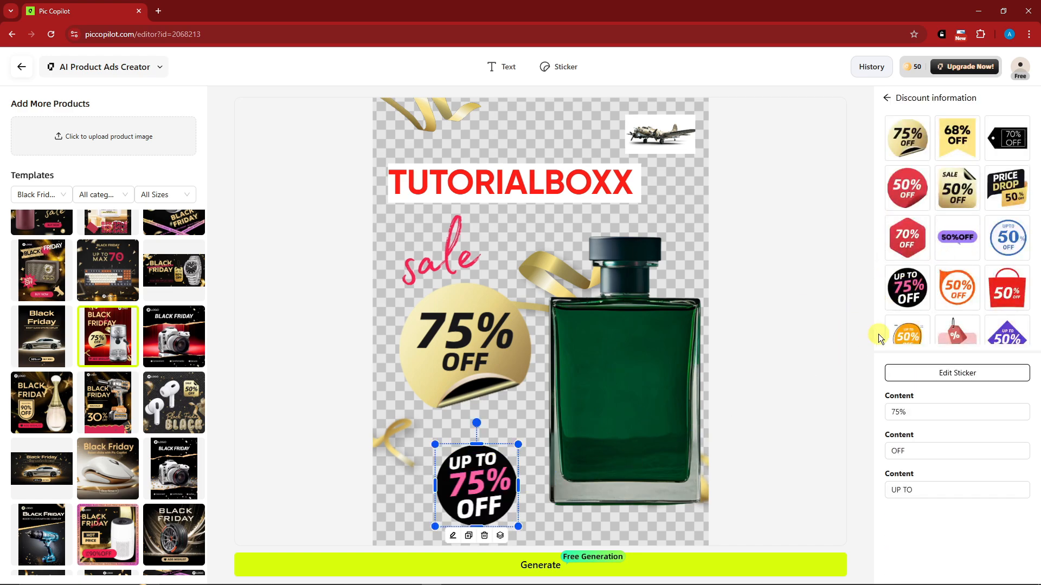
left_click(1006, 287)
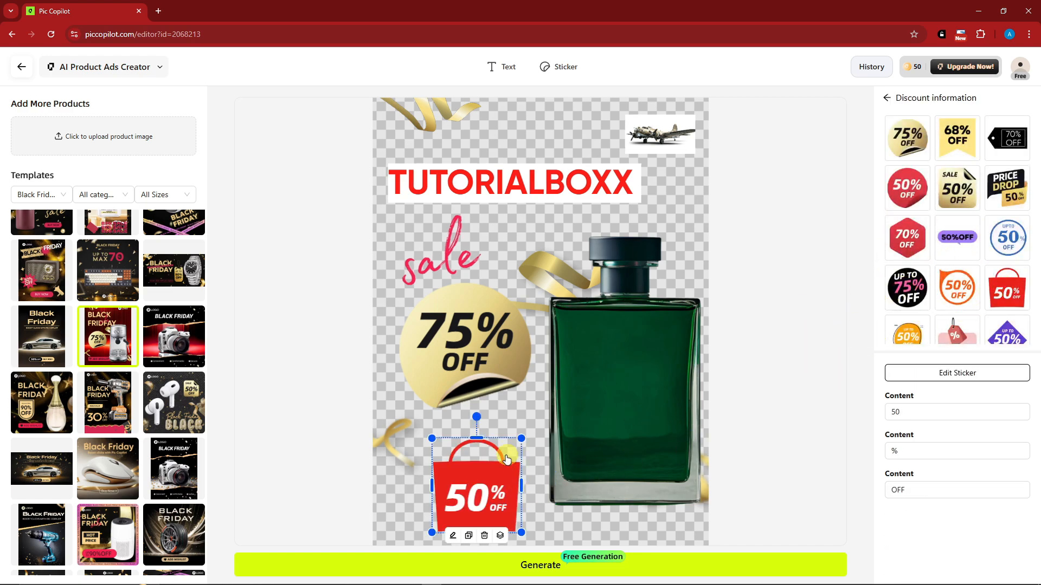
left_click(623, 370)
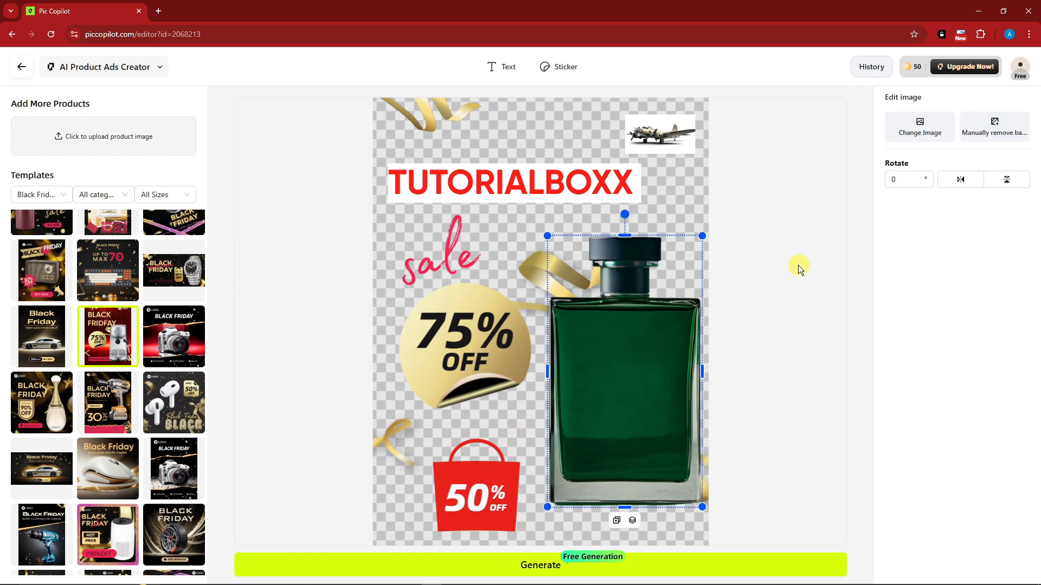
Step: Add the black OUR NO.1 sticker from the Hot-selling products category and place it over the bottle's lower-right corner
left_click(557, 67)
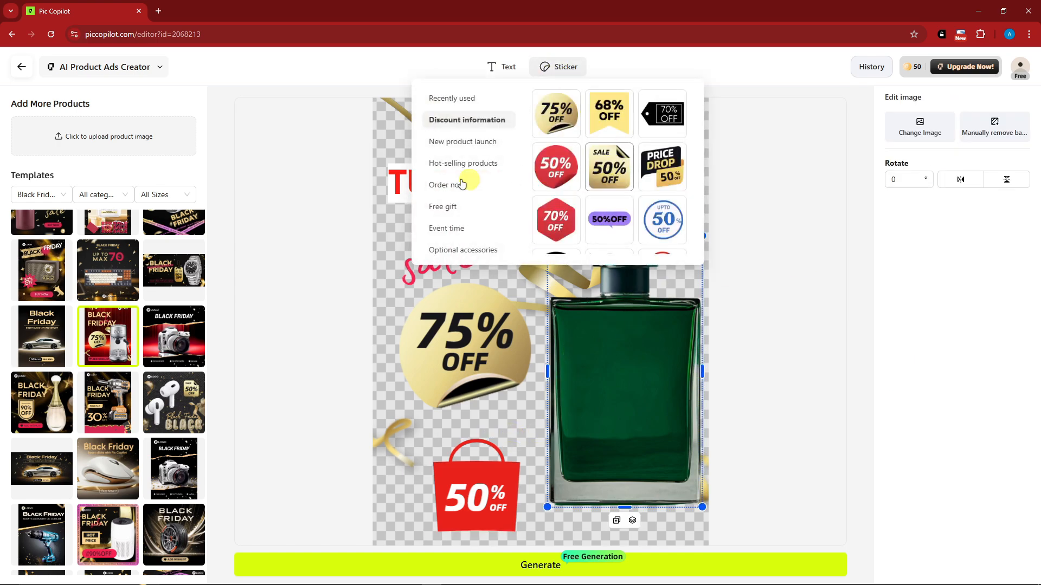
left_click(487, 166)
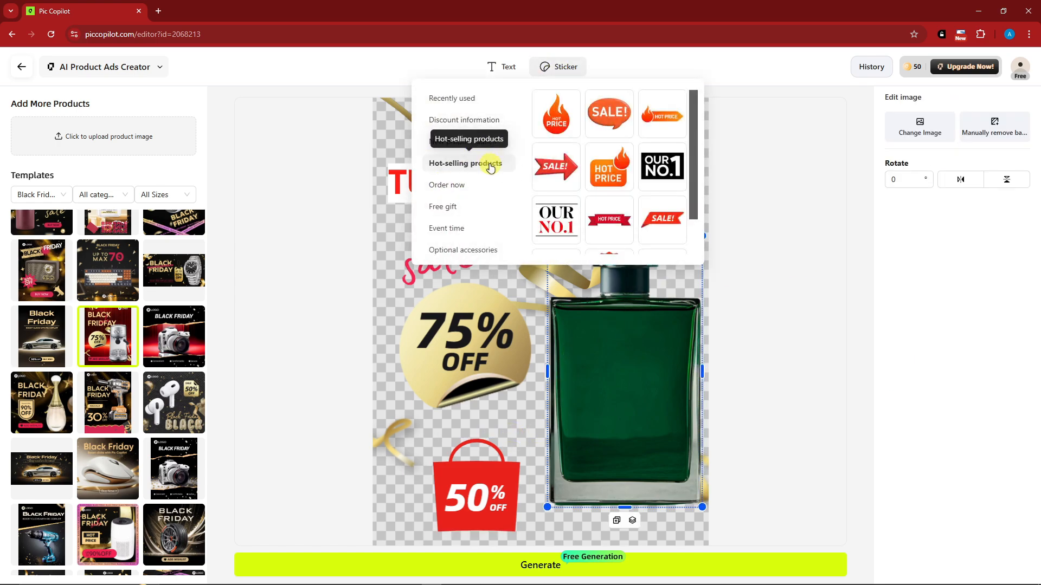
scroll(483, 165, "down", 1)
left_click(449, 175)
left_click(453, 196)
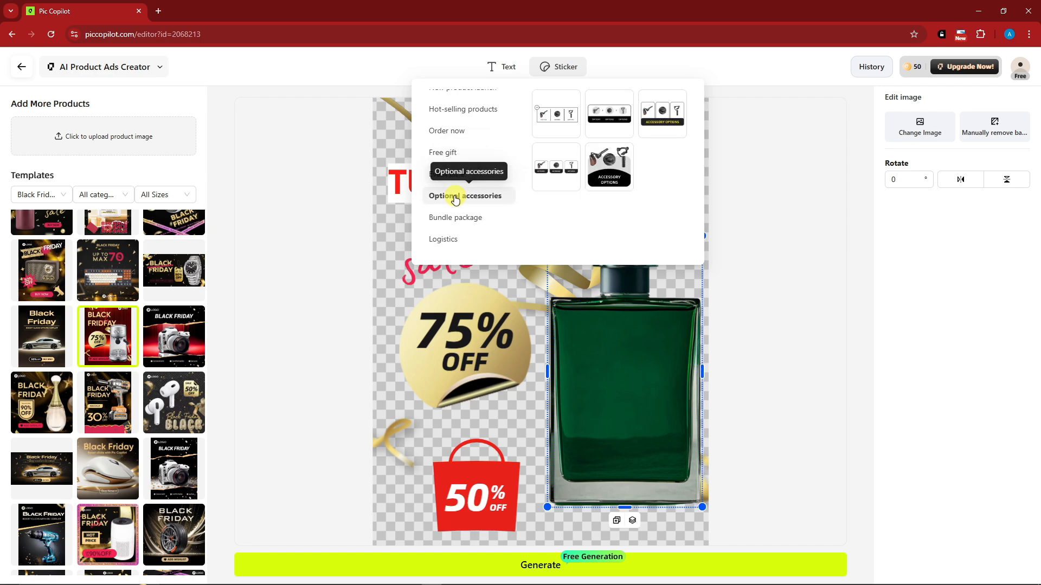
left_click(461, 217)
scroll(460, 220, "down", 2)
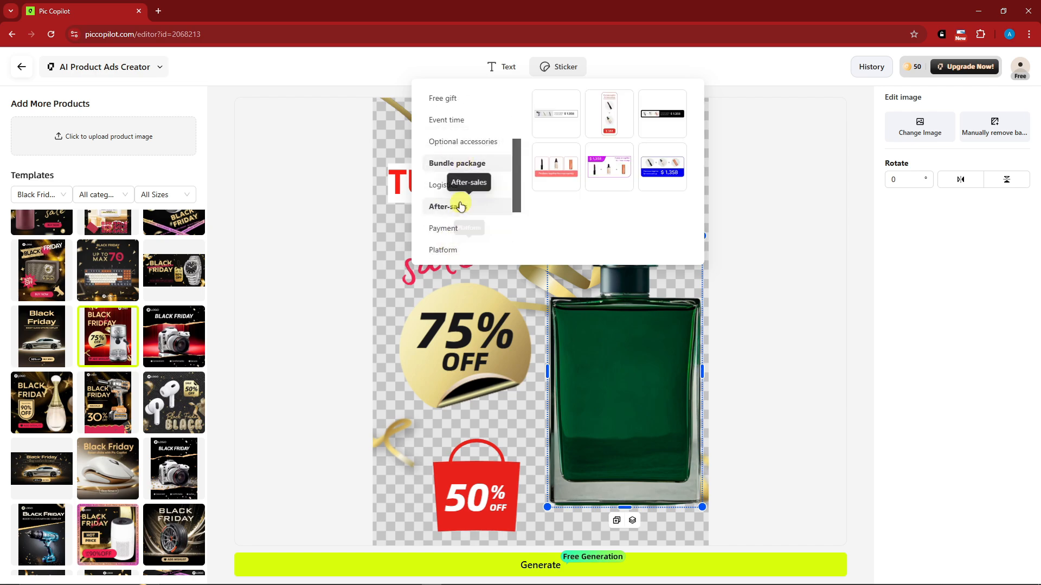
scroll(461, 202, "up", 3)
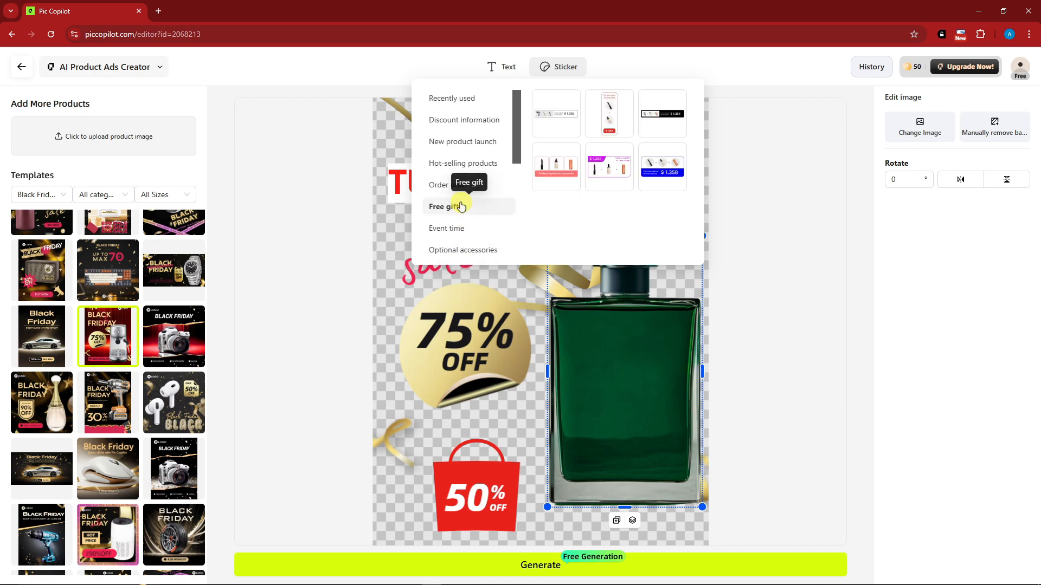
left_click(467, 163)
left_click(662, 166)
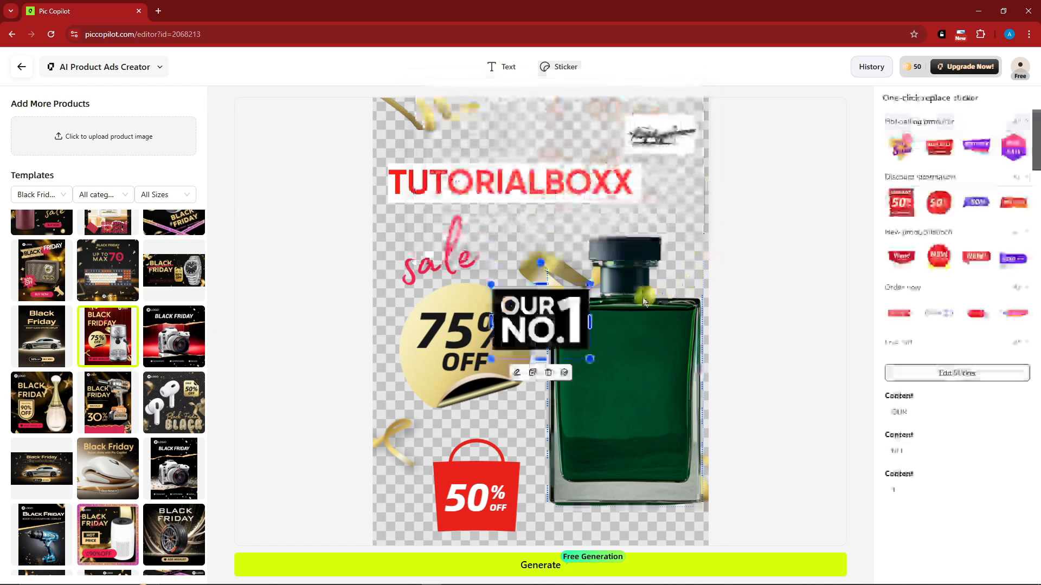
left_click_drag(573, 264, 661, 460)
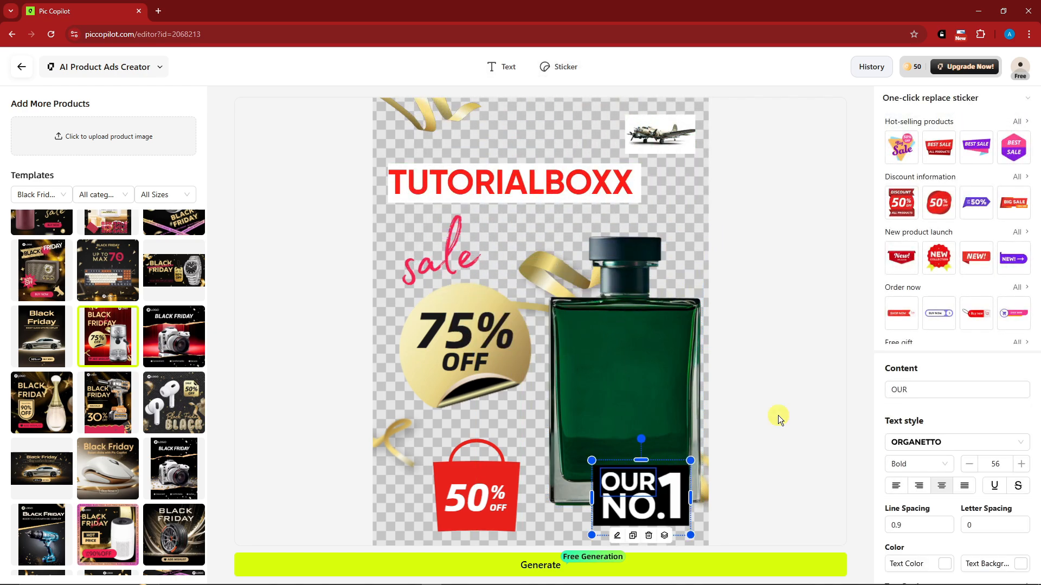
Step: Shift the red 50% OFF bag sticker left and move the OUR NO.1 sticker to the bottle's lower-left corner
left_click(491, 474)
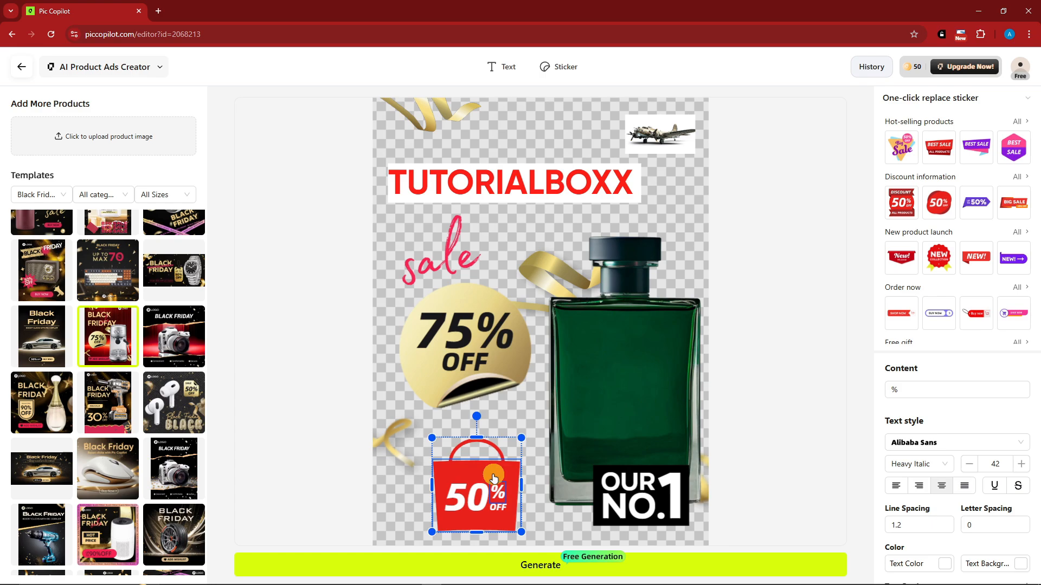
left_click_drag(491, 475, 449, 474)
left_click_drag(448, 473, 439, 473)
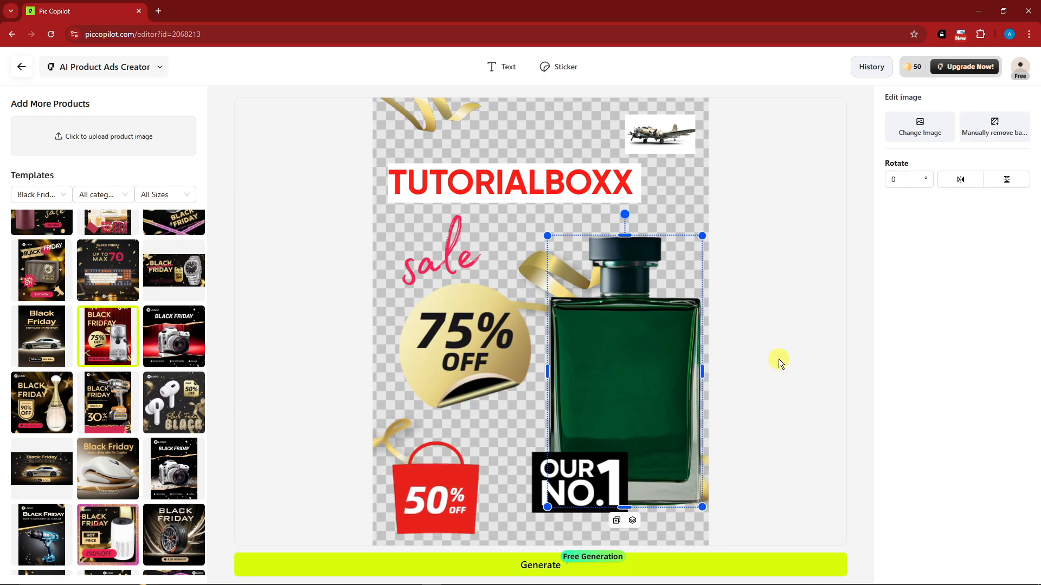
Step: Generate the ad and compare the two resulting images, ending on the second one
left_click(554, 566)
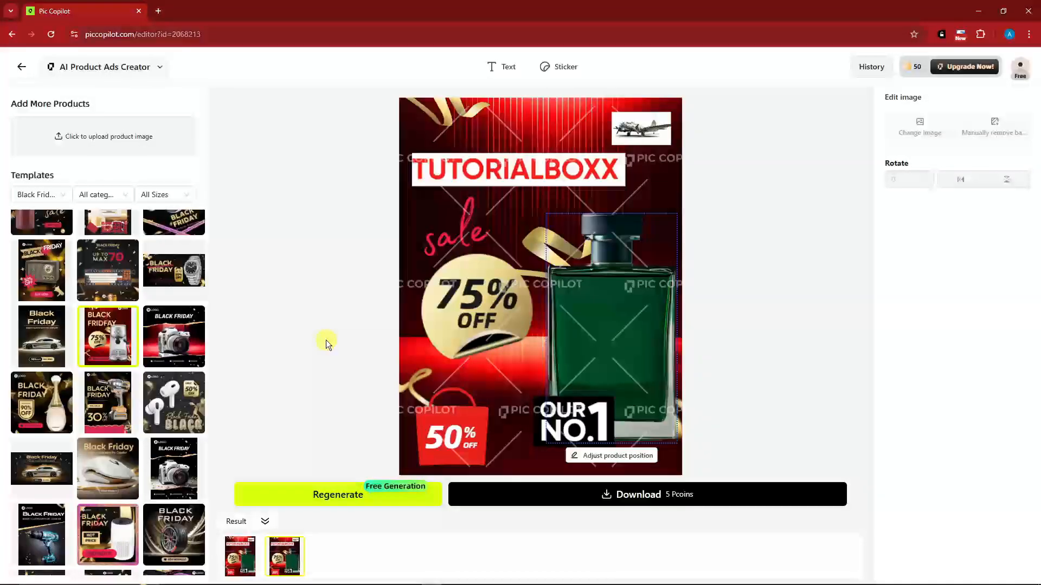
left_click(240, 554)
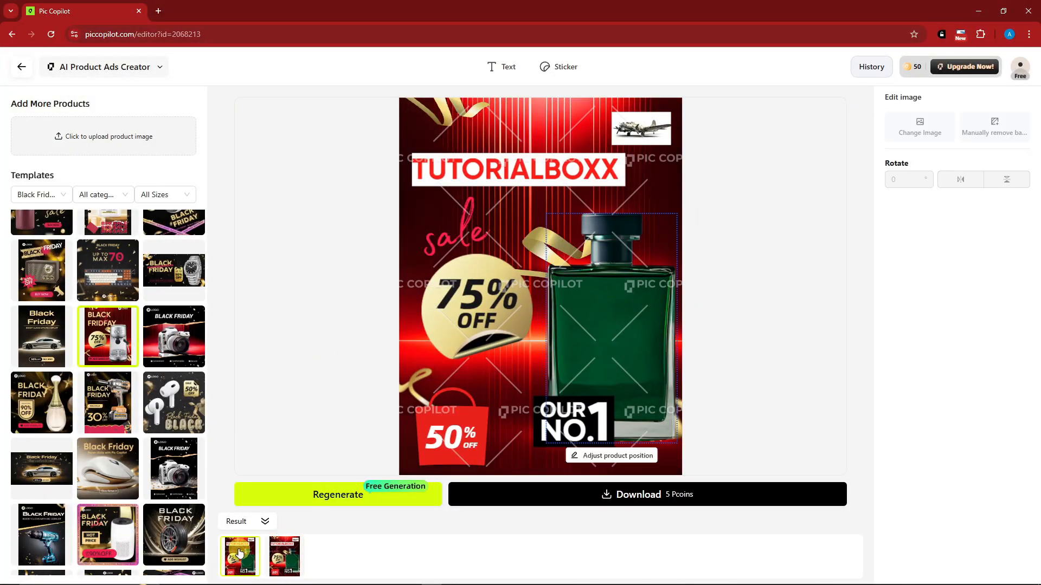
left_click(283, 554)
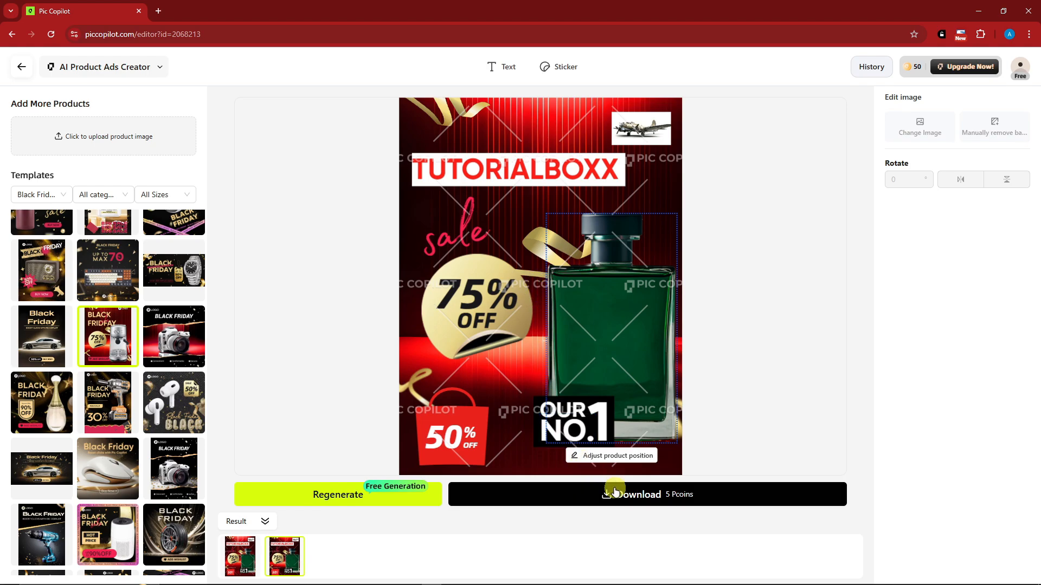
Step: Download the second generated ad image and check the browser's downloads
left_click(634, 503)
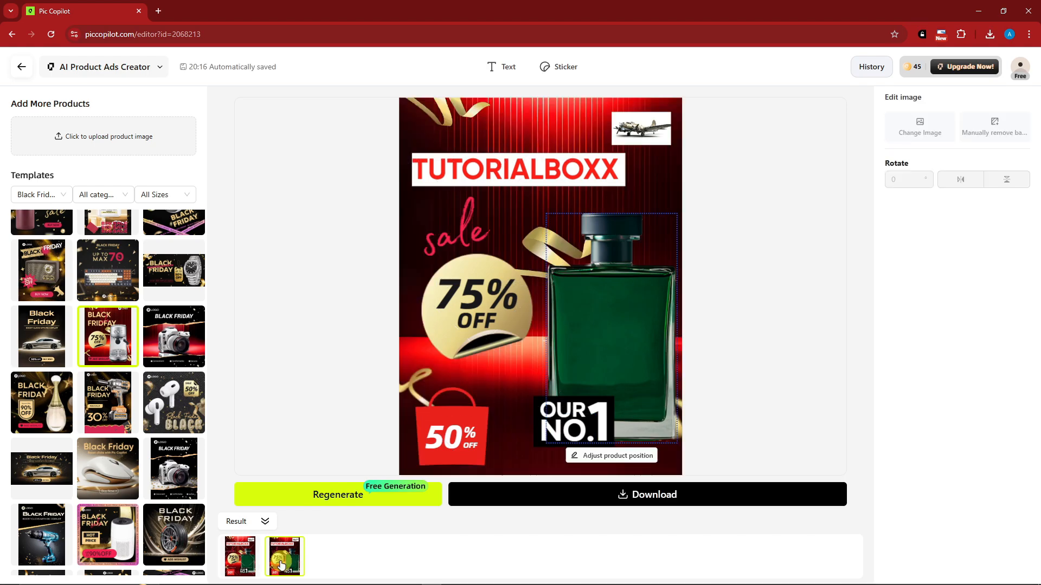
left_click(989, 35)
left_click(786, 385)
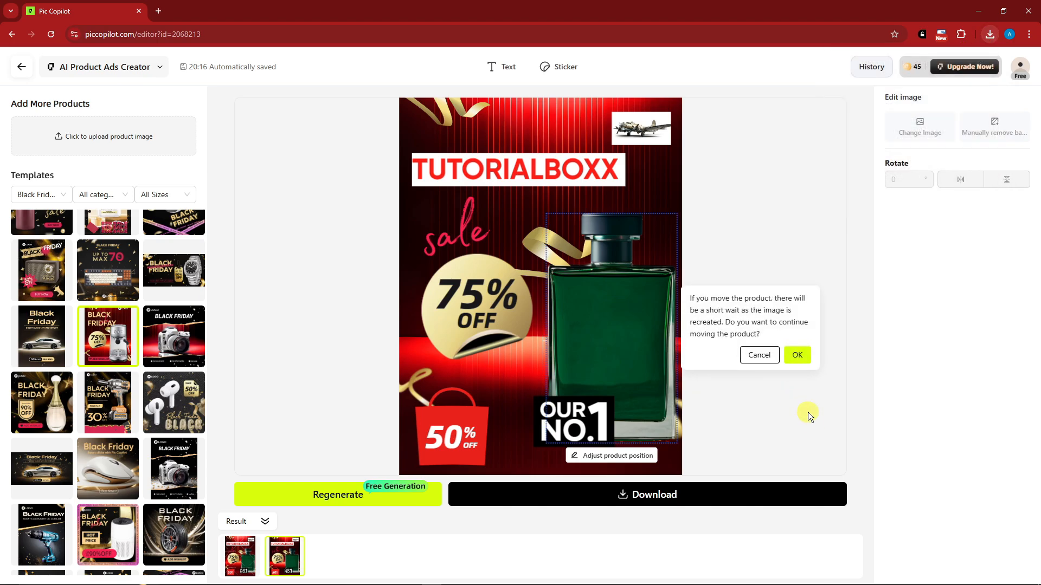
Step: Leave the ad editor and upload the red dress image to Virtual Try On with clothing type Tops
left_click(23, 68)
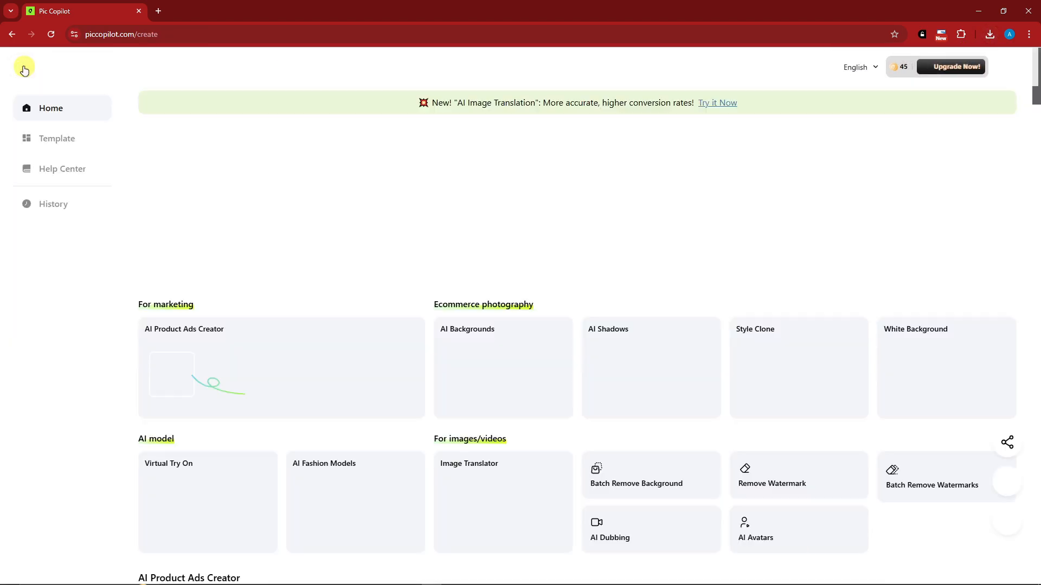
scroll(484, 300, "down", 5)
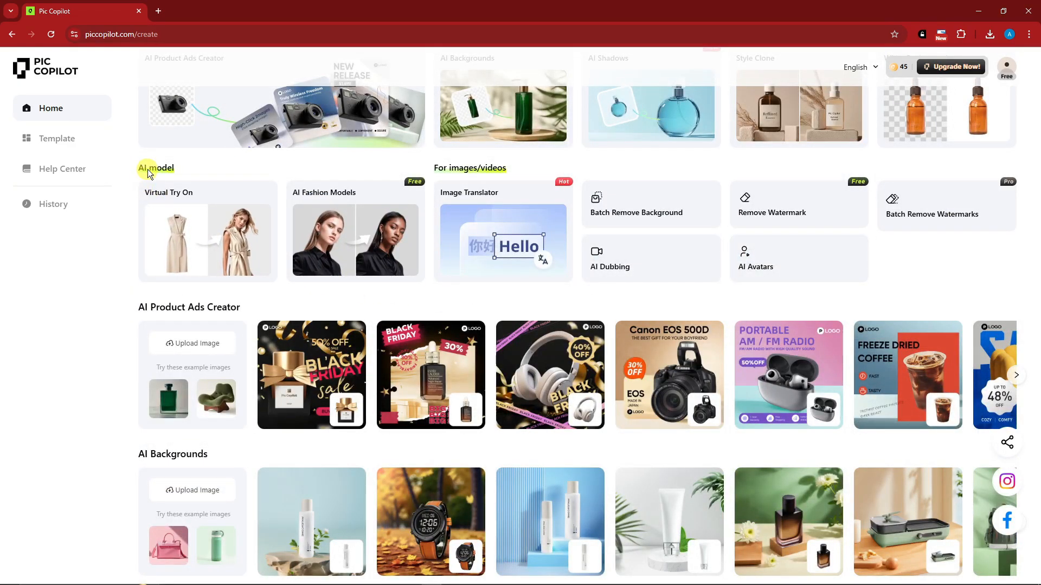
left_click(199, 235)
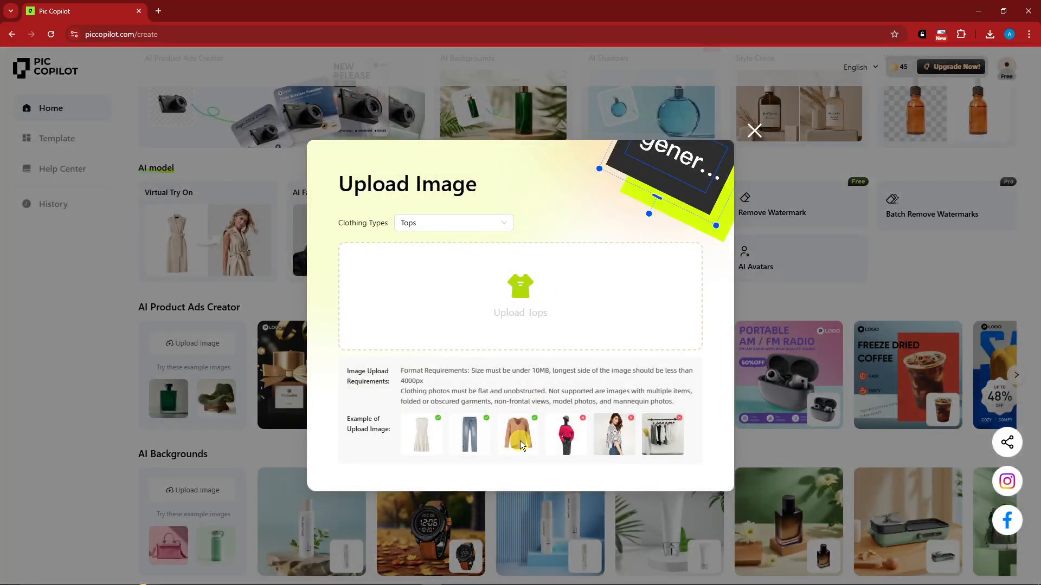
left_click(520, 276)
double_click(257, 105)
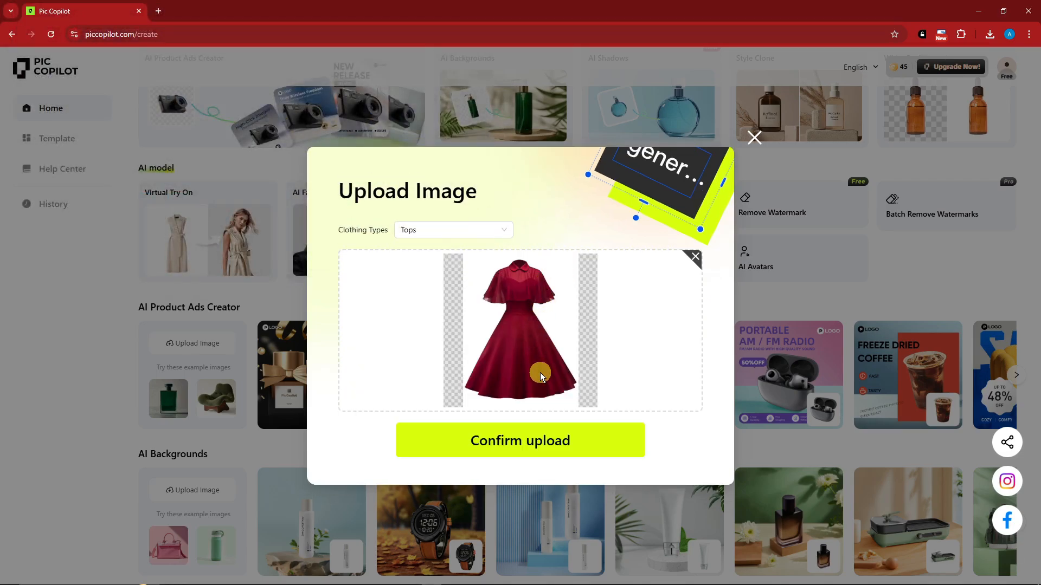
left_click(550, 439)
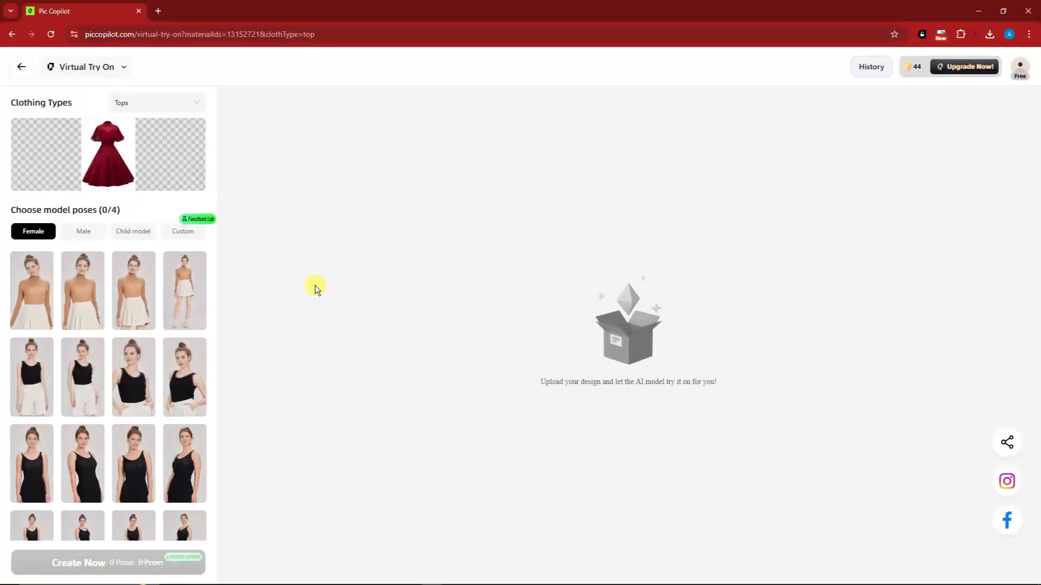
Step: Create try-on images using four female poses: tan turtleneck, black sports crop top, blue dress, and black camisole with brown skirt
mouse_move(122, 151)
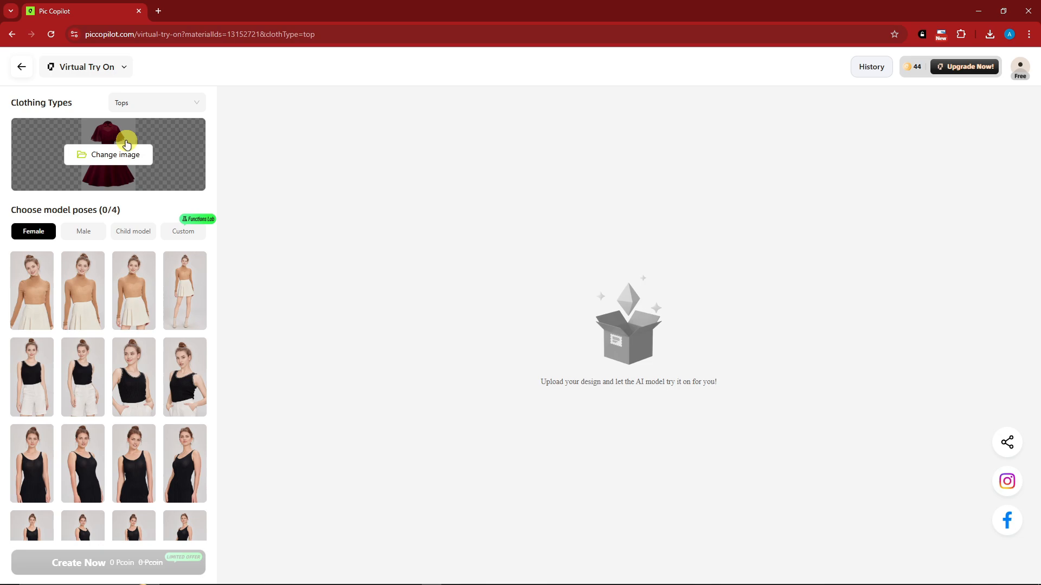
left_click(134, 295)
scroll(84, 366, "down", 5)
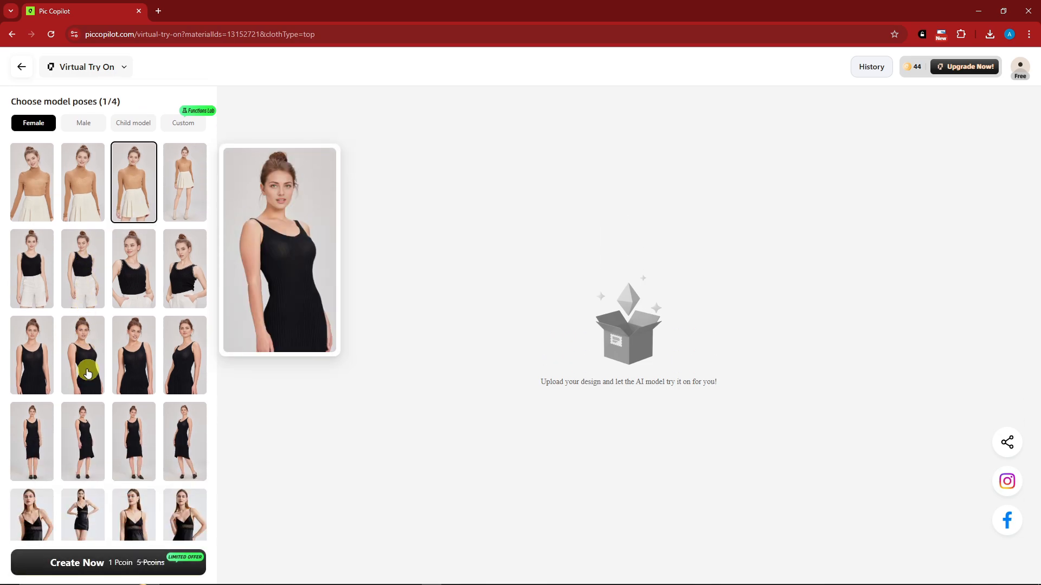
scroll(84, 357, "down", 4)
left_click(82, 320)
scroll(147, 347, "down", 2)
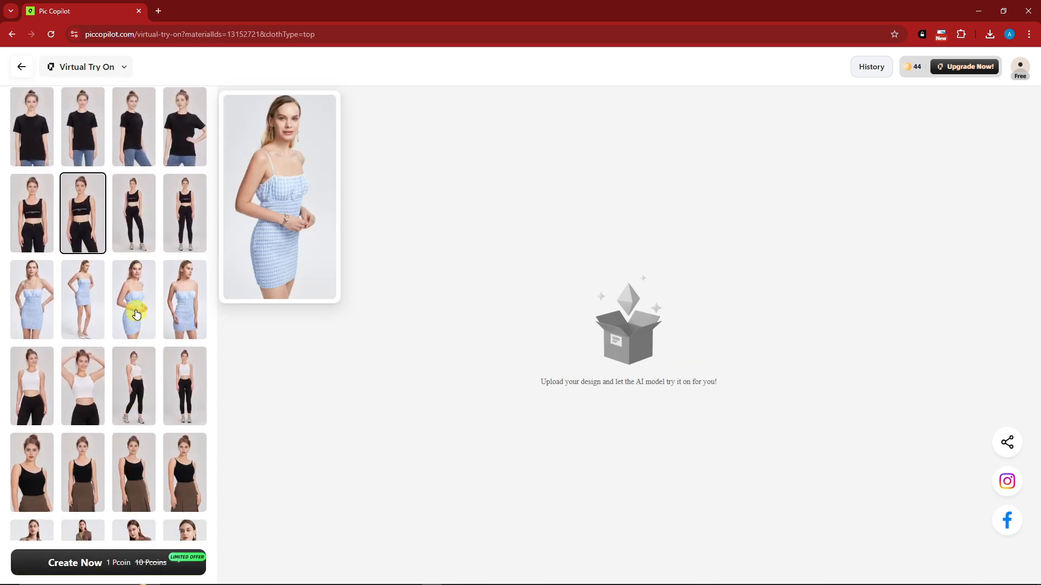
left_click(38, 465)
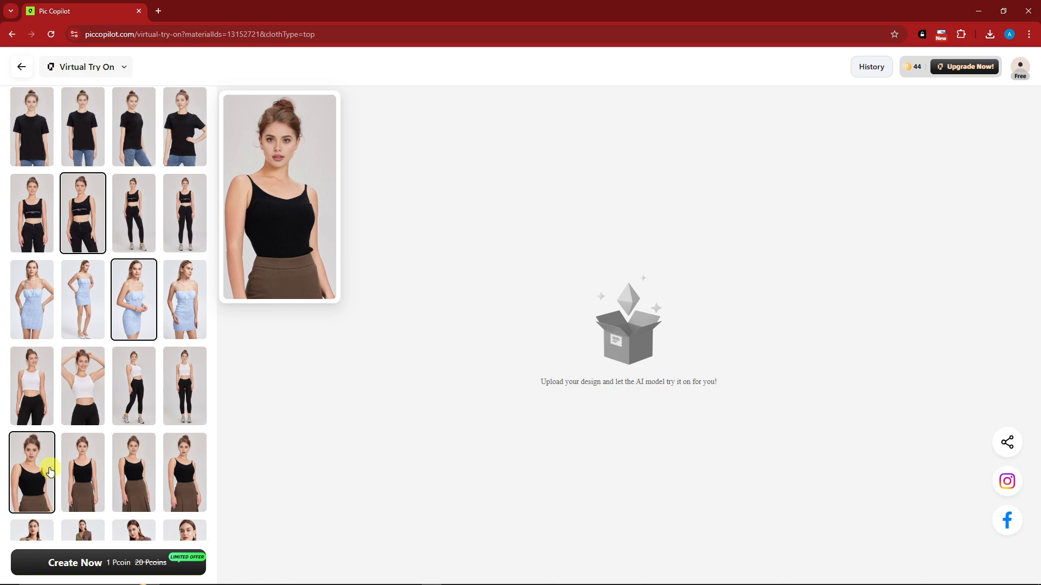
left_click(99, 566)
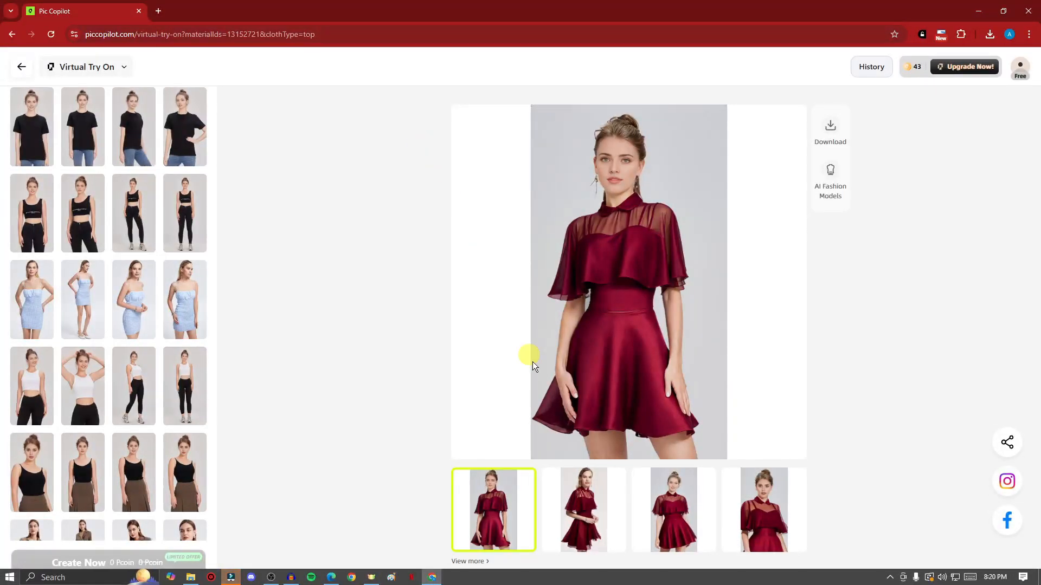
Step: Review each of the four generated try-on images of the red dress
left_click(588, 492)
left_click(675, 493)
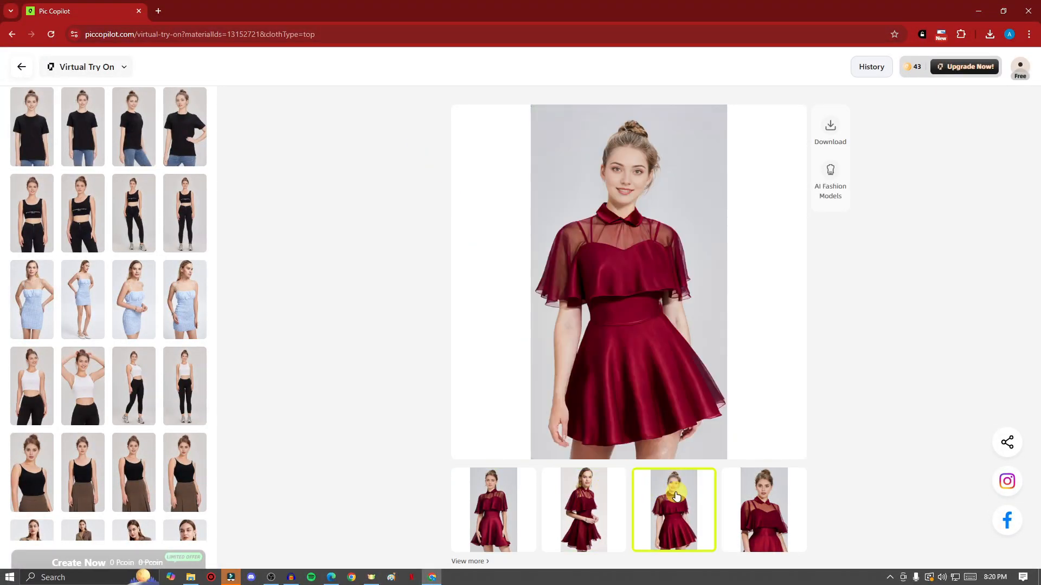
left_click(754, 494)
left_click(675, 508)
left_click(603, 509)
left_click(499, 513)
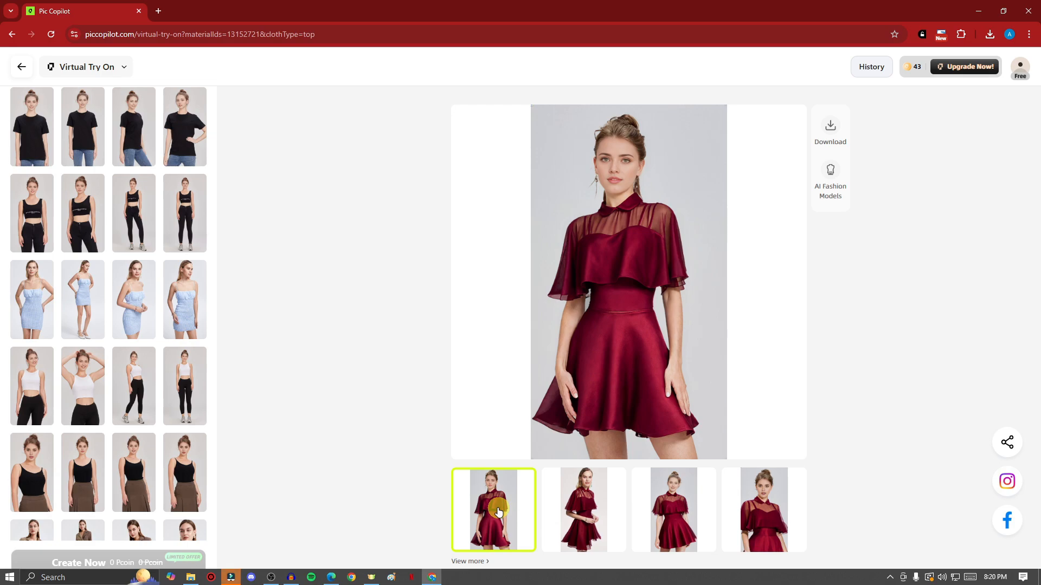
scroll(169, 295, "up", 10)
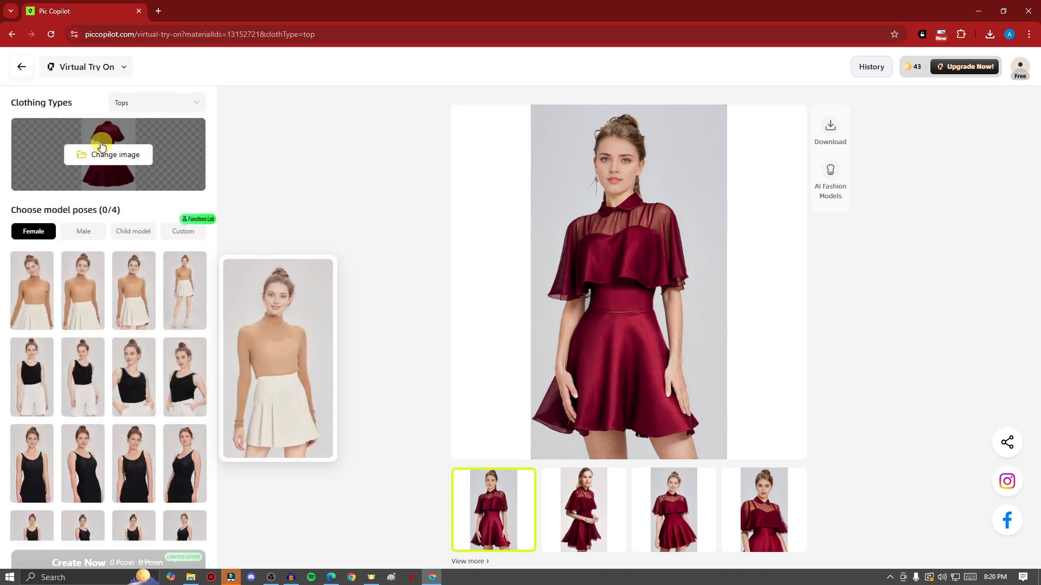
Step: Compare the try-on results once more and download the third image, showing the smiling model
left_click(697, 502)
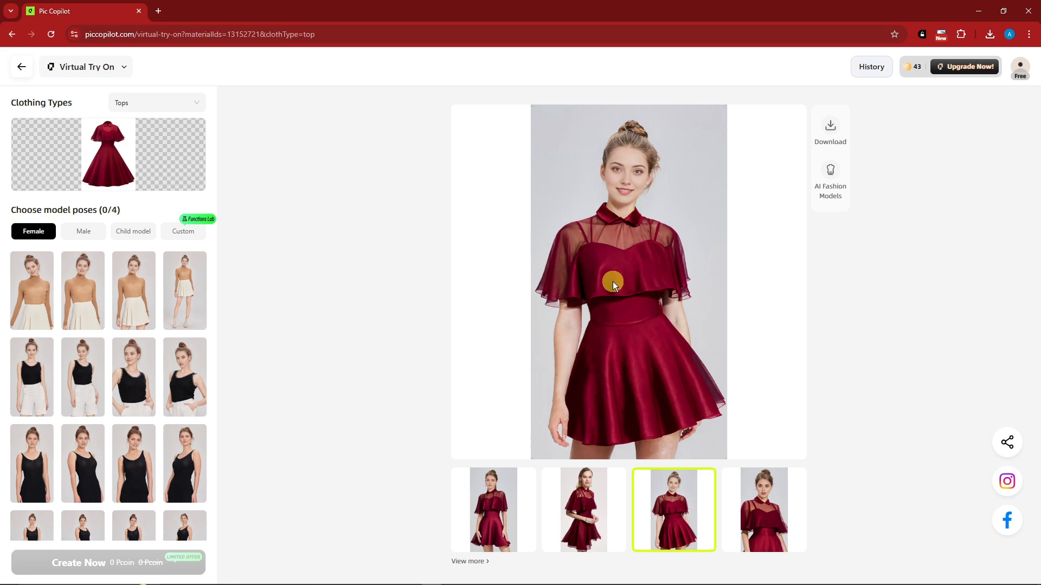
left_click(778, 534)
left_click(591, 516)
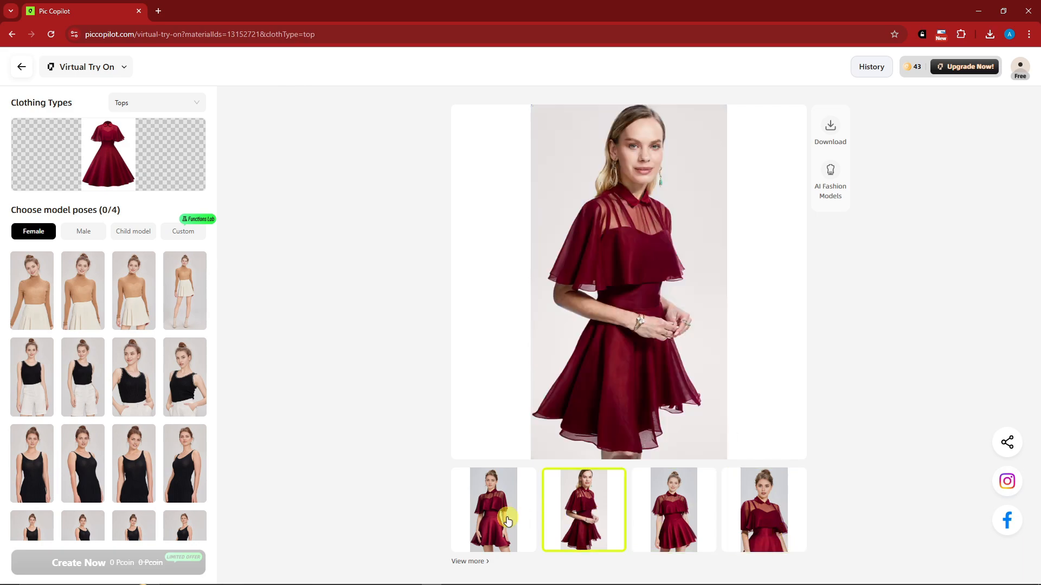
left_click(507, 520)
left_click(681, 515)
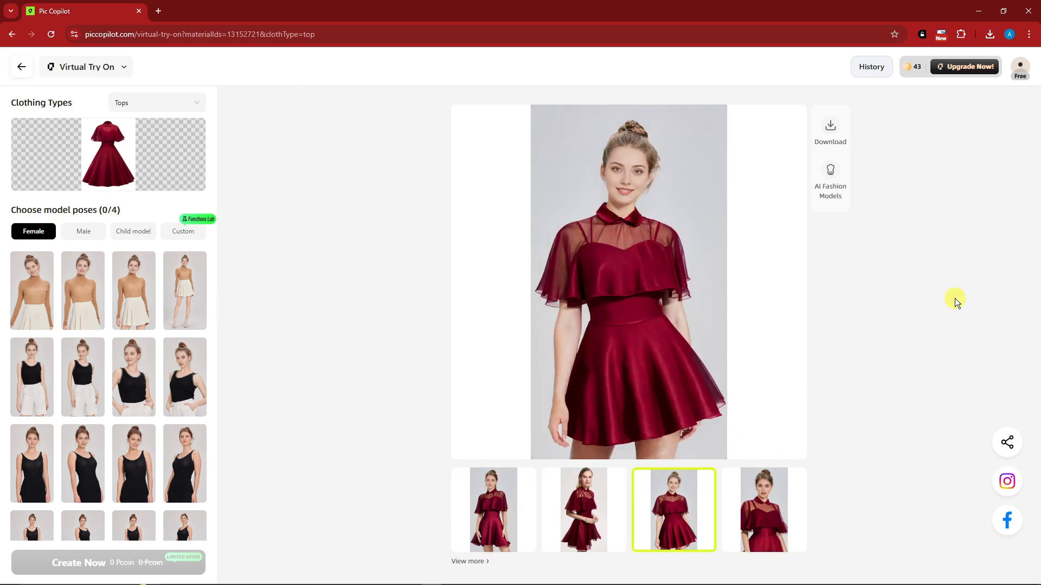
left_click(828, 138)
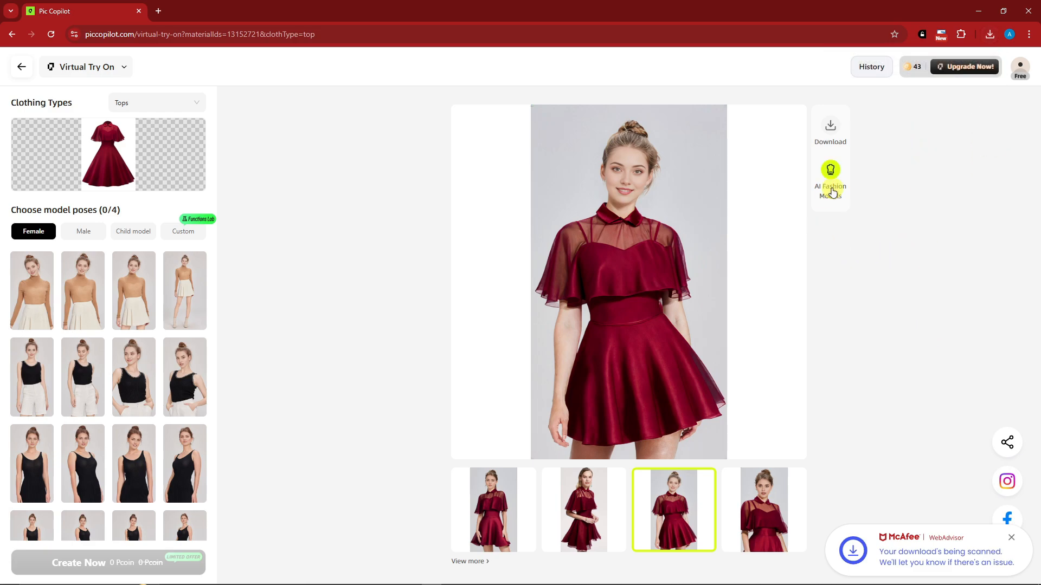
Step: Send the first try-on image of the red dress to AI Fashion Models
left_click(775, 508)
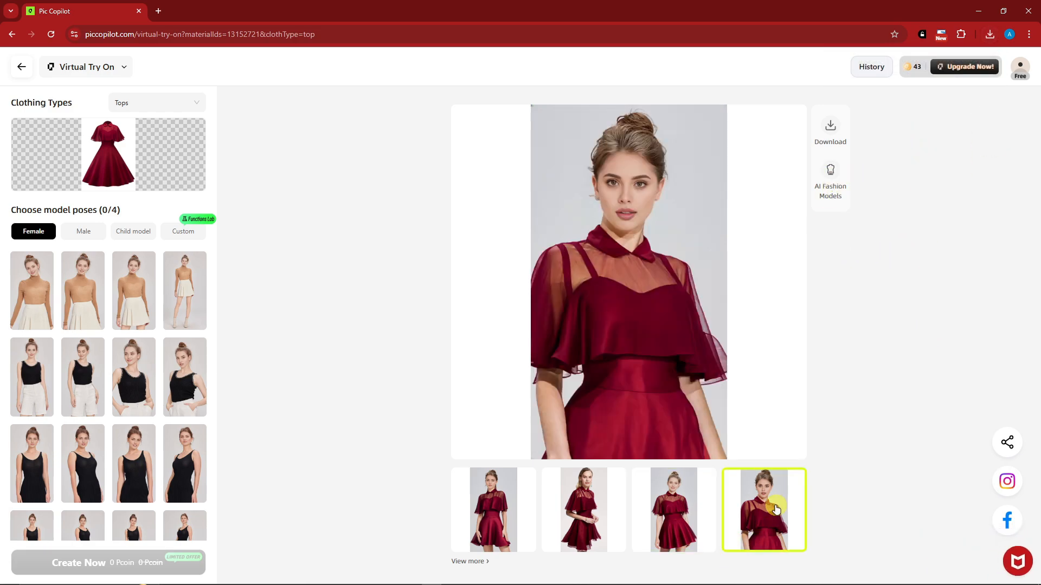
left_click(583, 505)
key("Left")
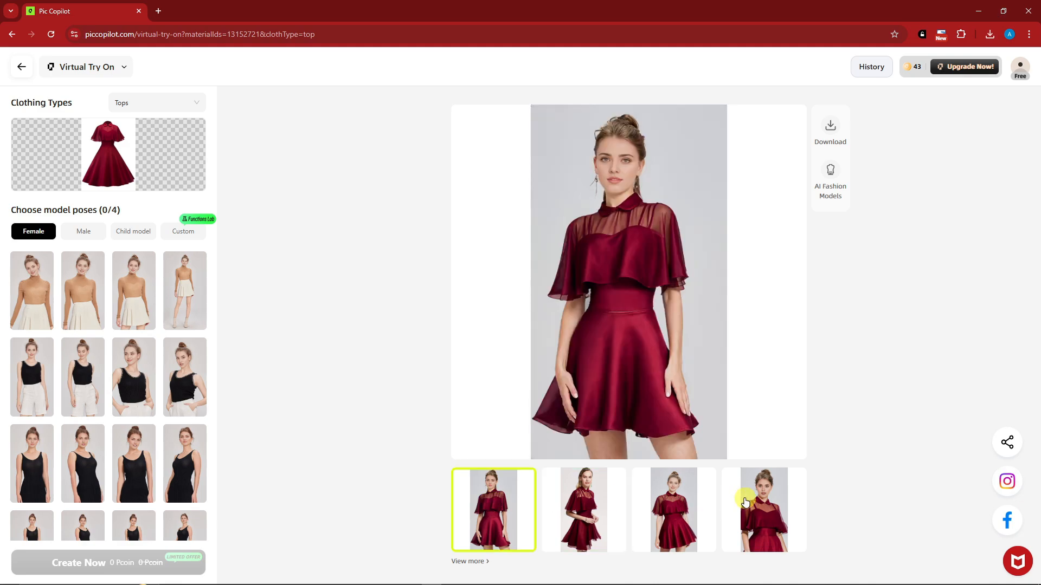
left_click(830, 175)
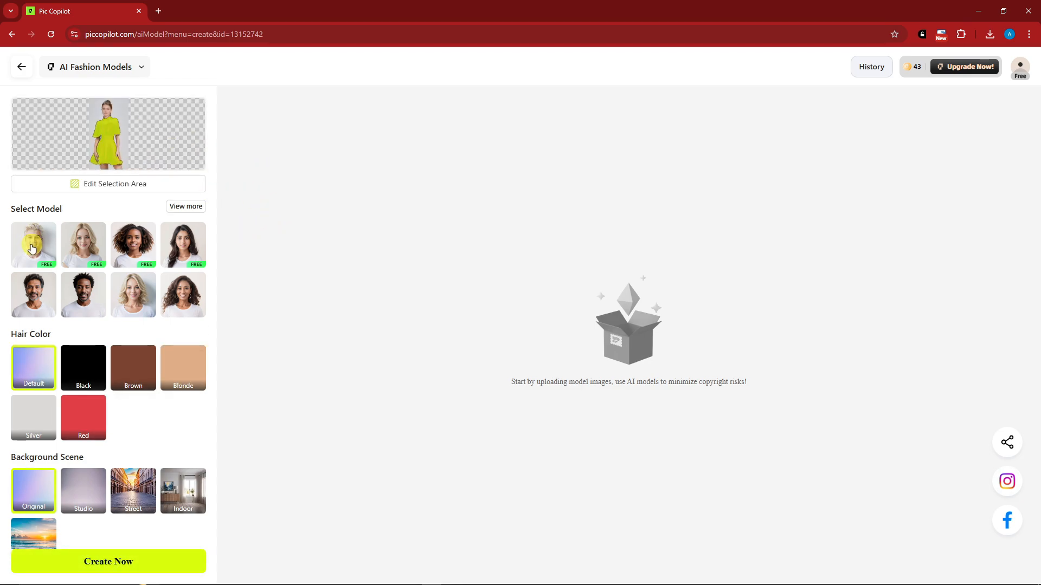
mouse_move(137, 154)
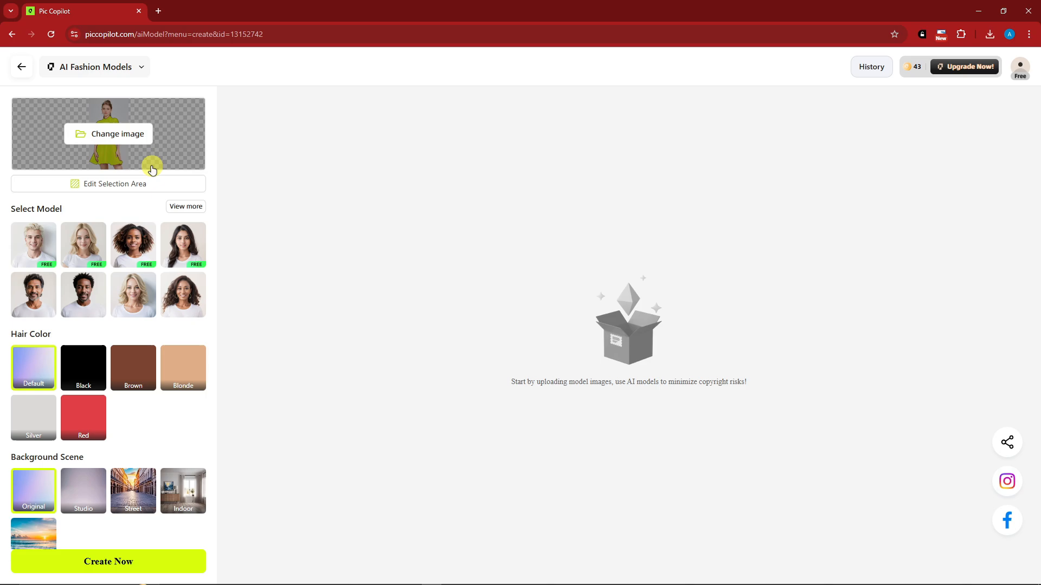
Step: Generate fashion model images using the free curly dark-haired female model with default hair color and the Street background
left_click(137, 247)
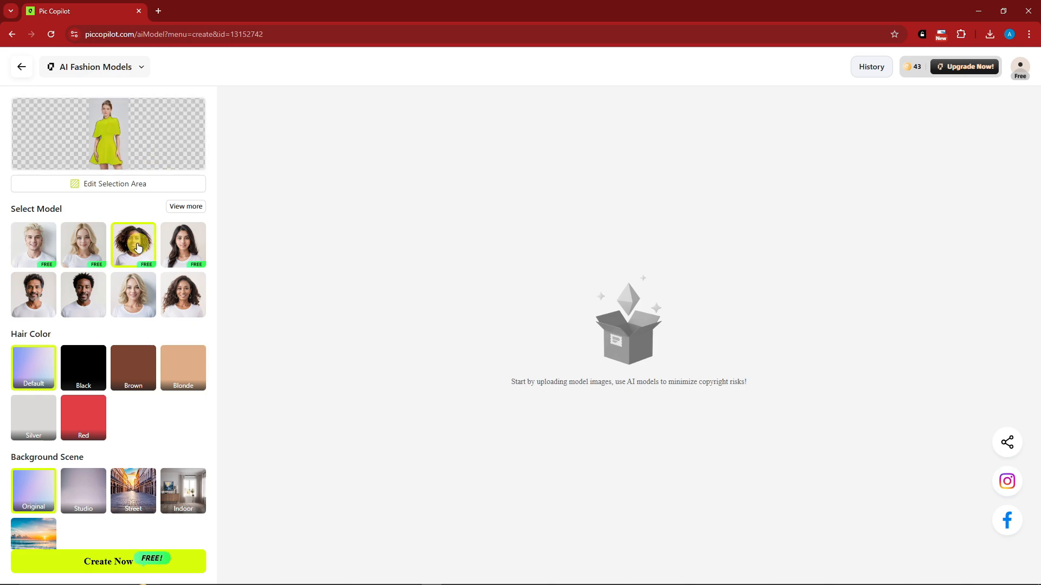
left_click(189, 244)
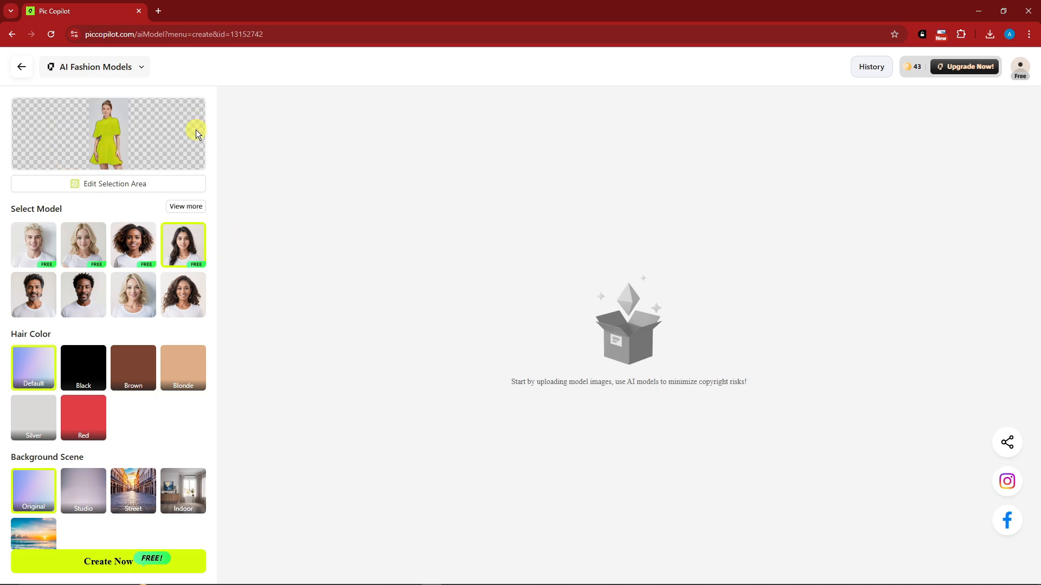
left_click(146, 248)
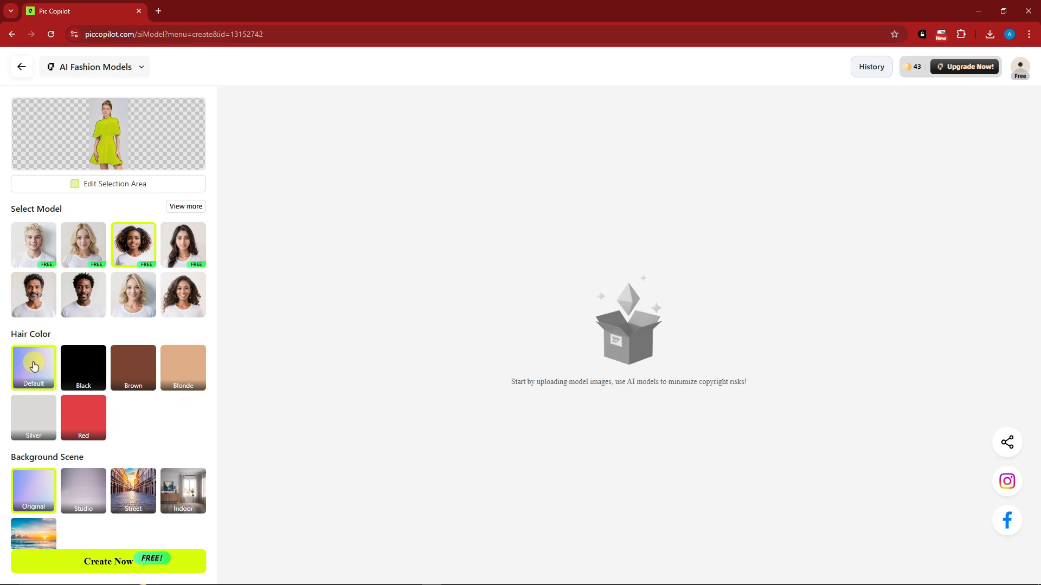
scroll(200, 458, "down", 1)
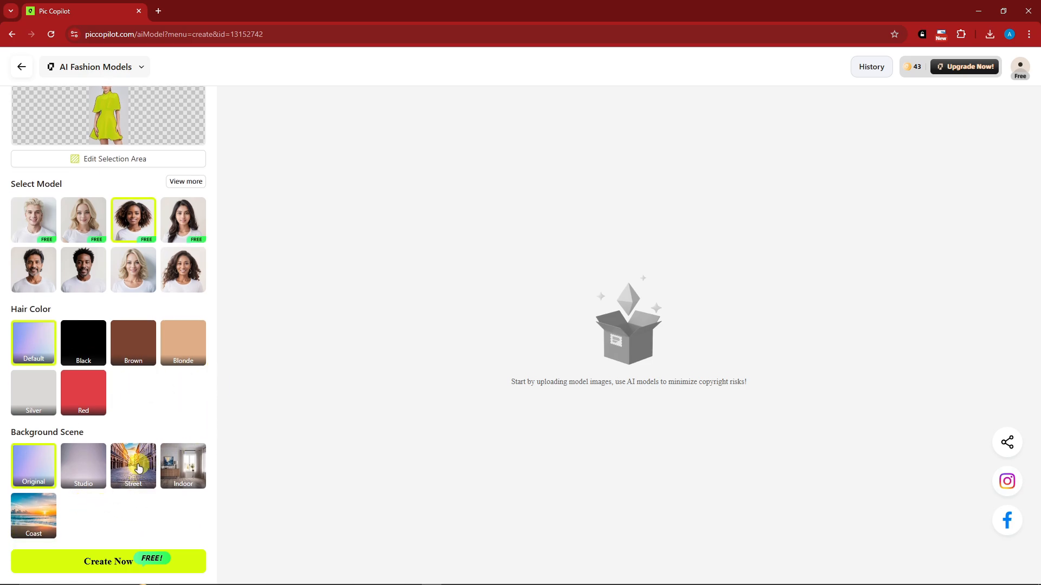
left_click(136, 465)
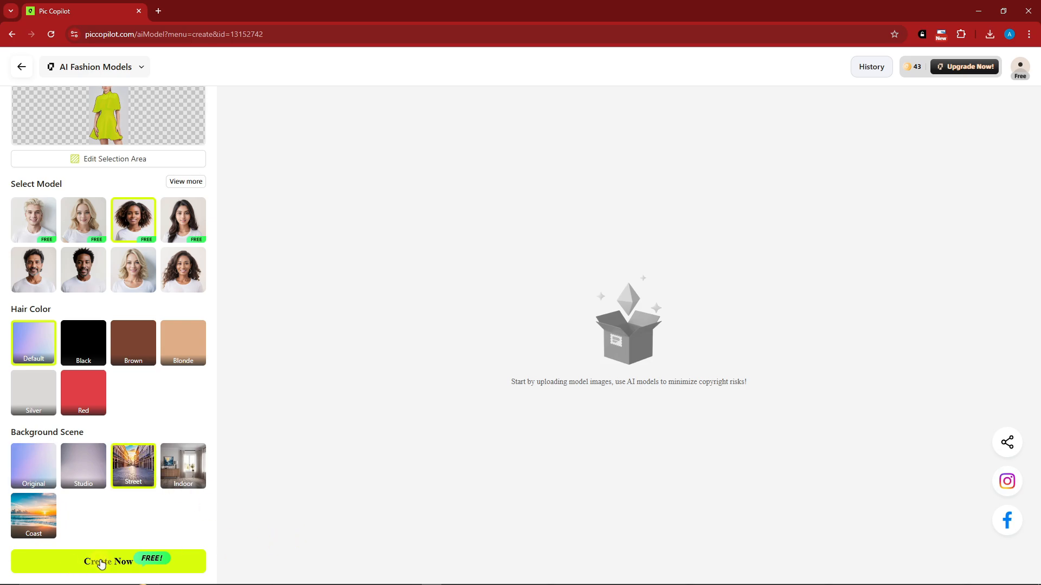
left_click(100, 562)
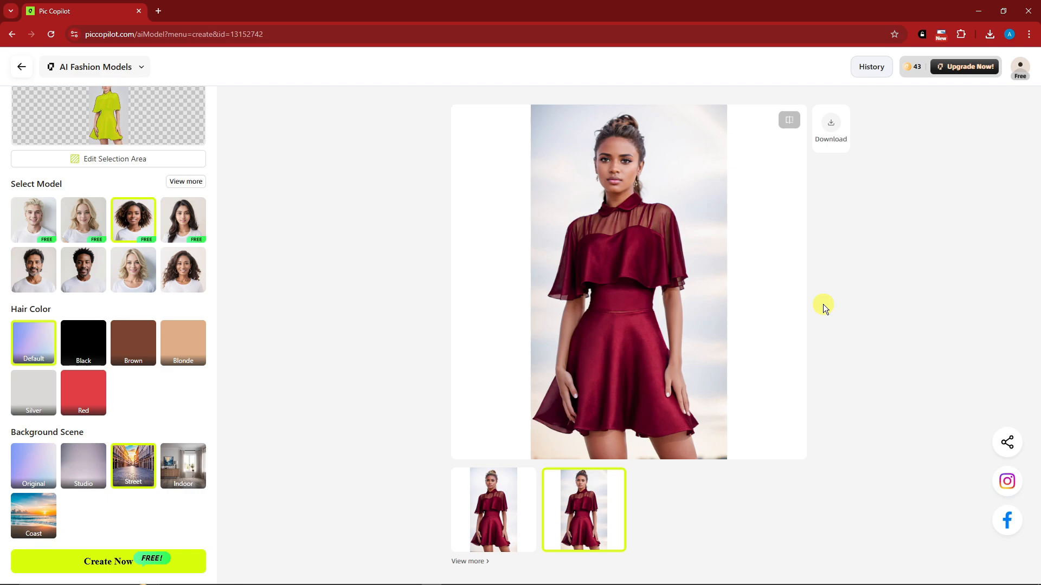
Step: Compare the two generated fashion model images of the red dress
left_click(465, 530)
left_click(608, 485)
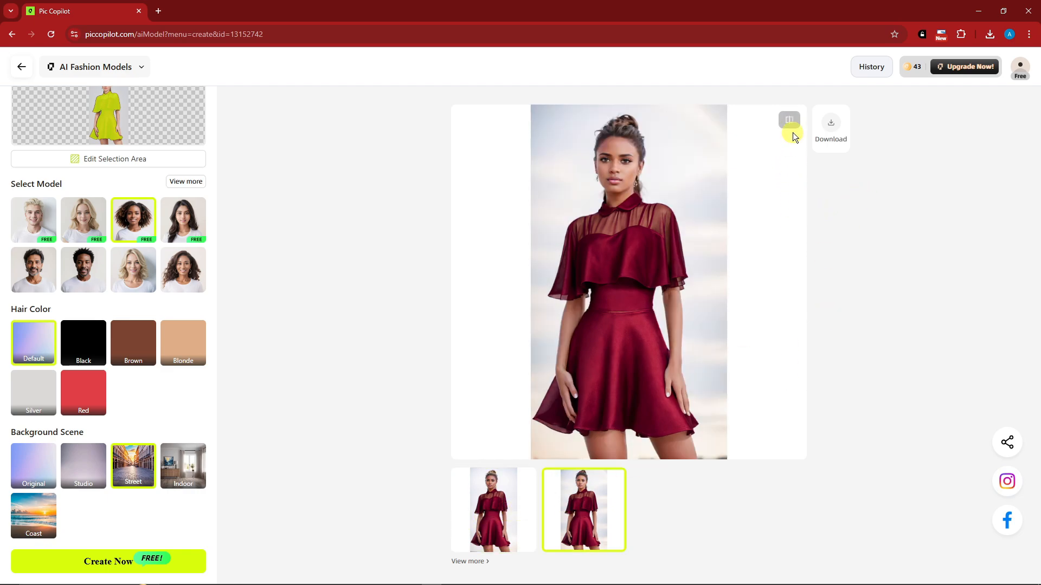
mouse_move(793, 129)
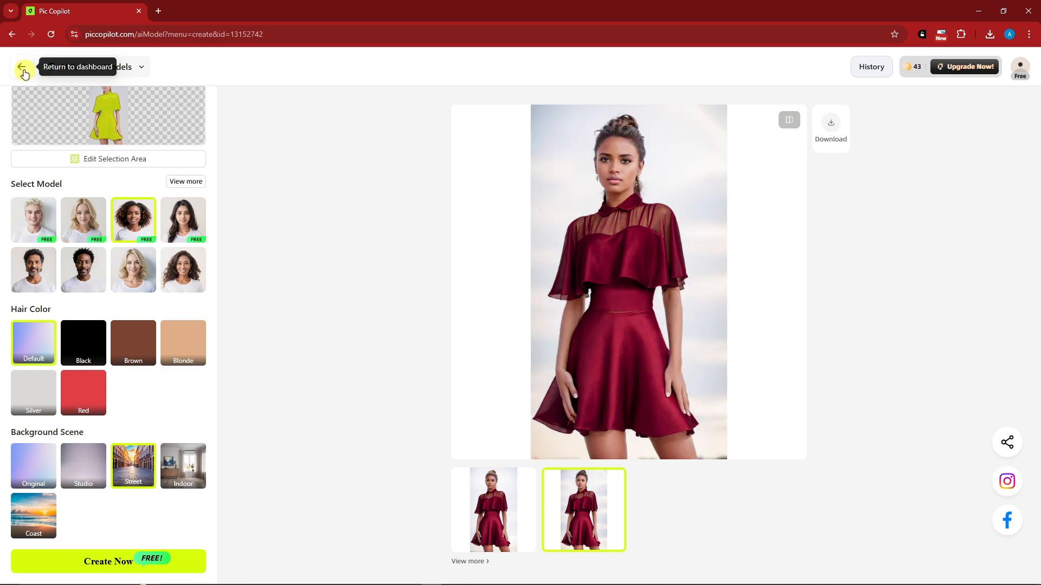
Step: Return to the dashboard and upload the plain red dress photo from Downloads into AI Fashion Models
left_click(22, 68)
scroll(321, 344, "down", 3)
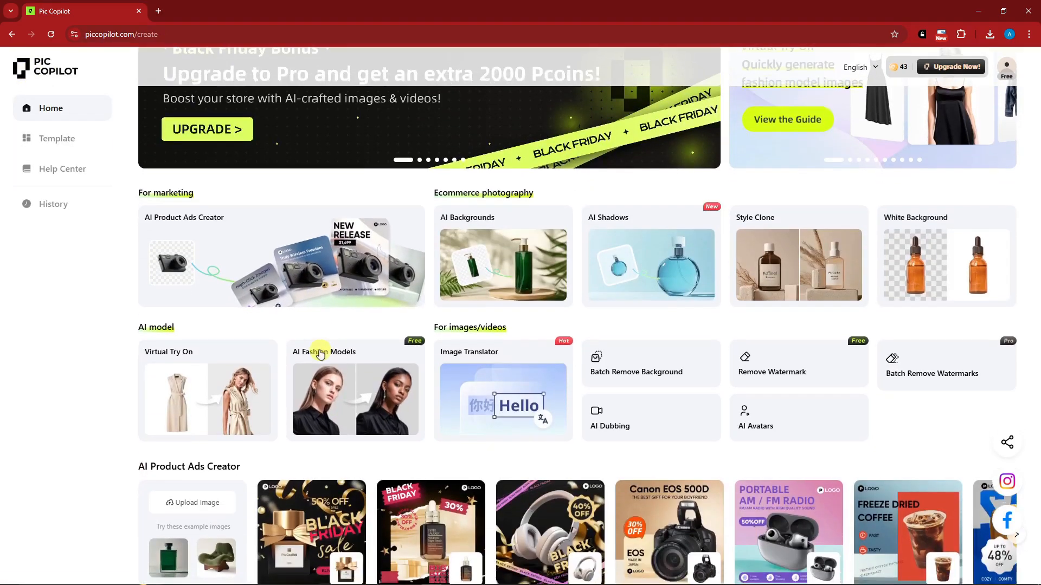
scroll(320, 354, "down", 1)
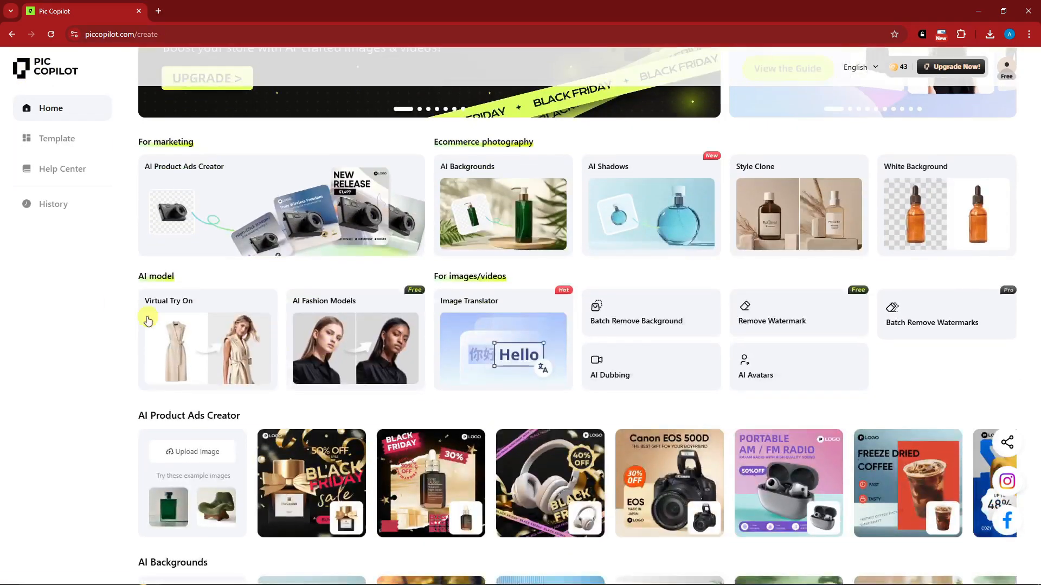
left_click(320, 304)
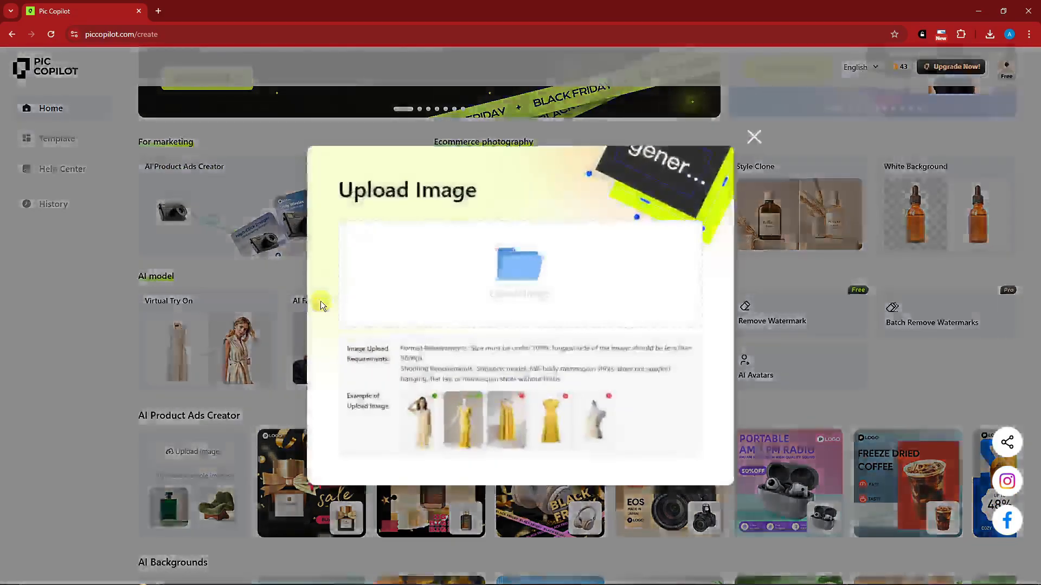
left_click(514, 282)
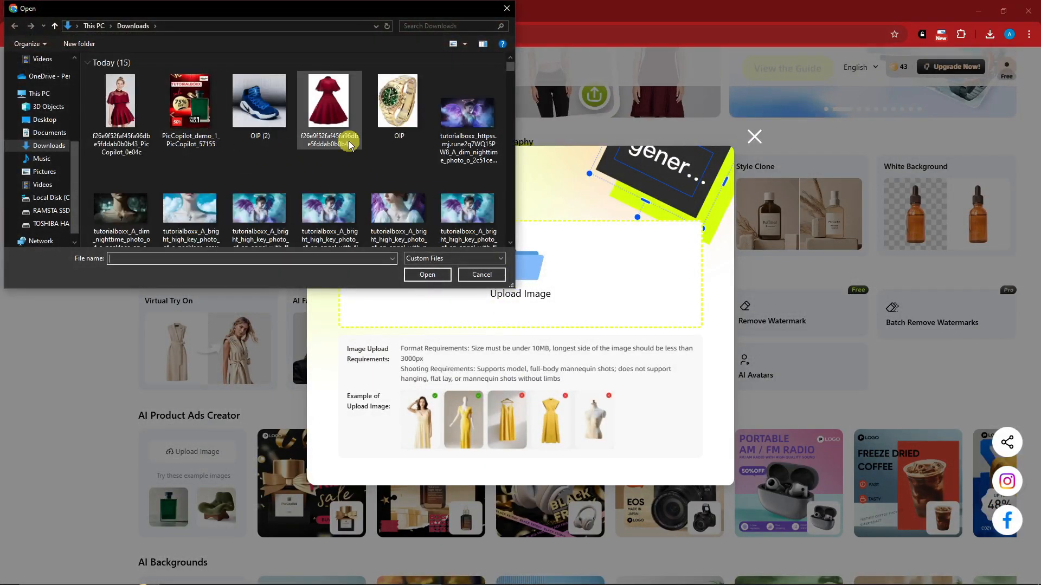
left_click(334, 128)
double_click(334, 128)
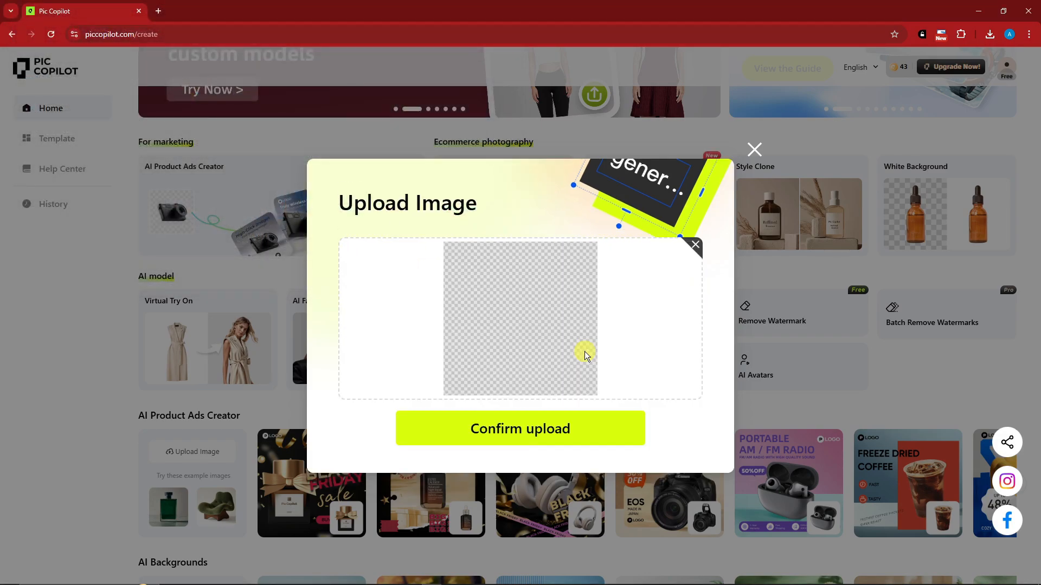
left_click(545, 432)
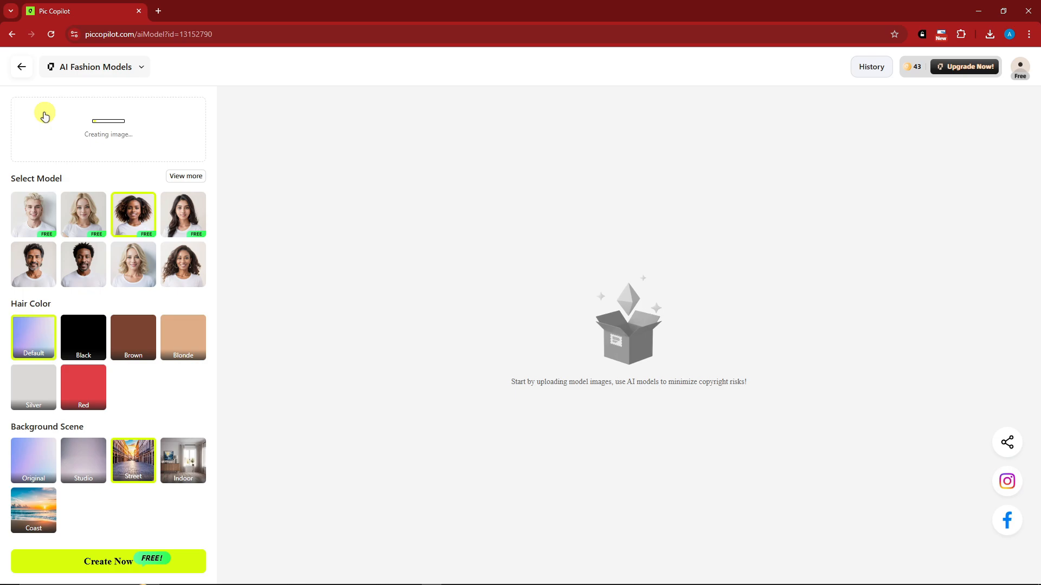
Step: Go back to the dashboard and upload the gold watch image OIP from Downloads into AI Backgrounds
left_click(23, 68)
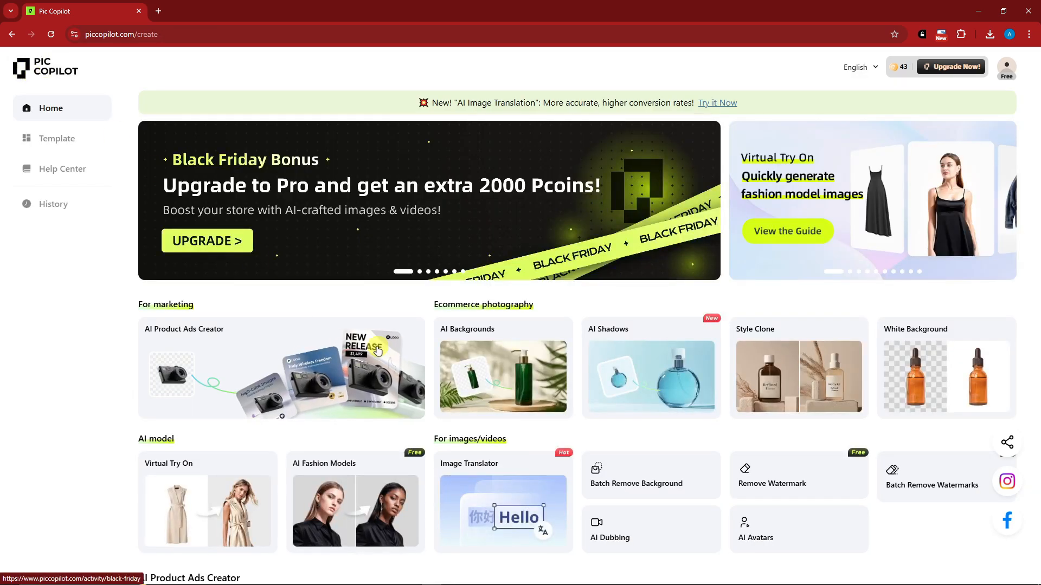
scroll(428, 450, "down", 2)
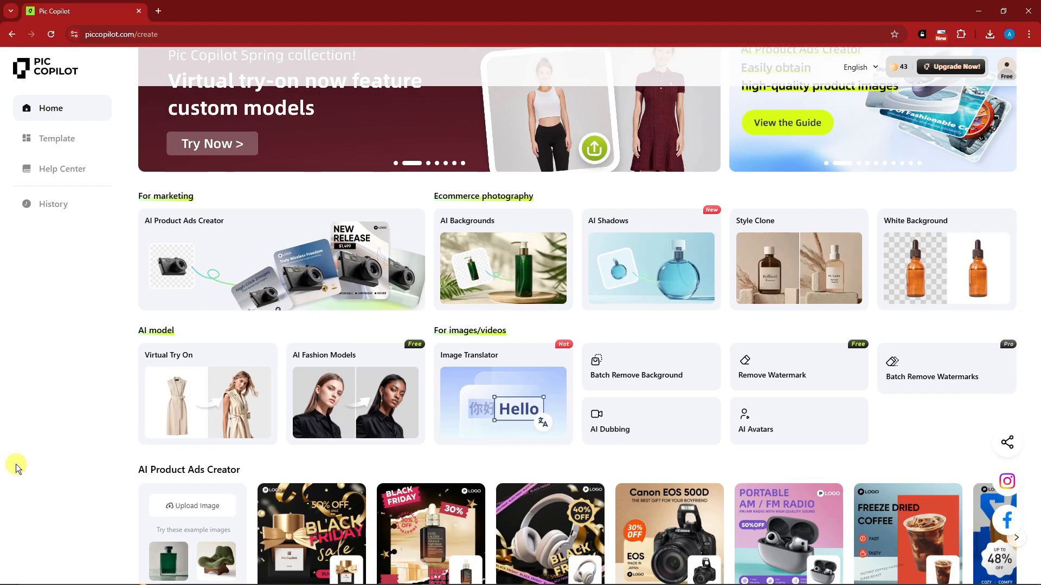
left_click(490, 279)
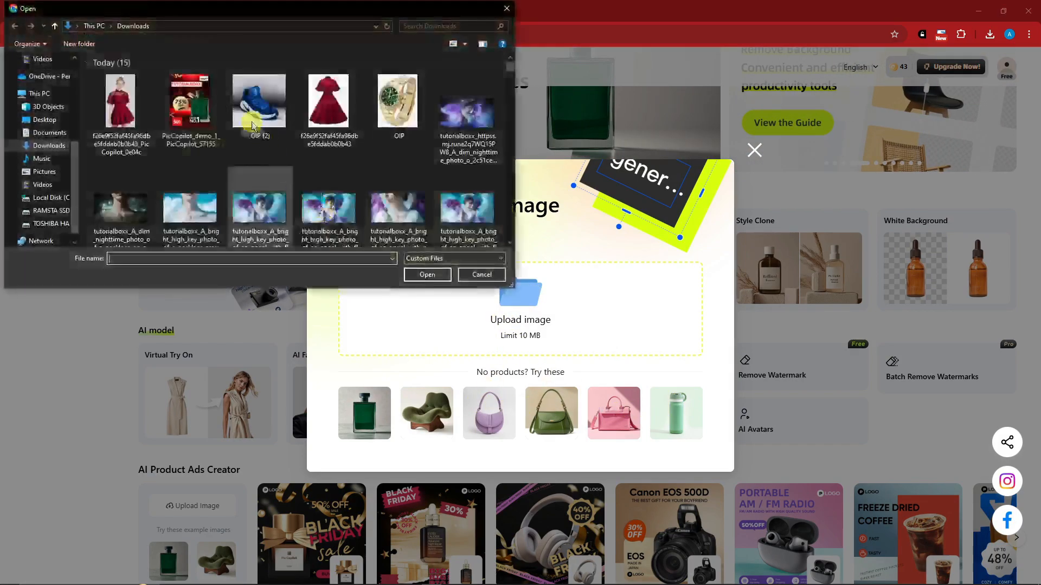
left_click(395, 104)
double_click(395, 105)
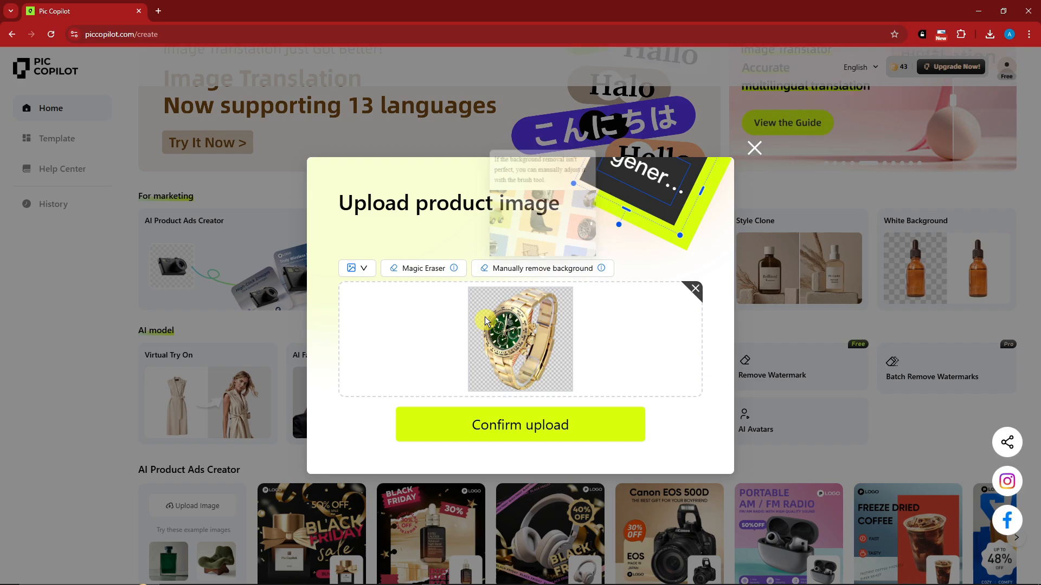
left_click(552, 428)
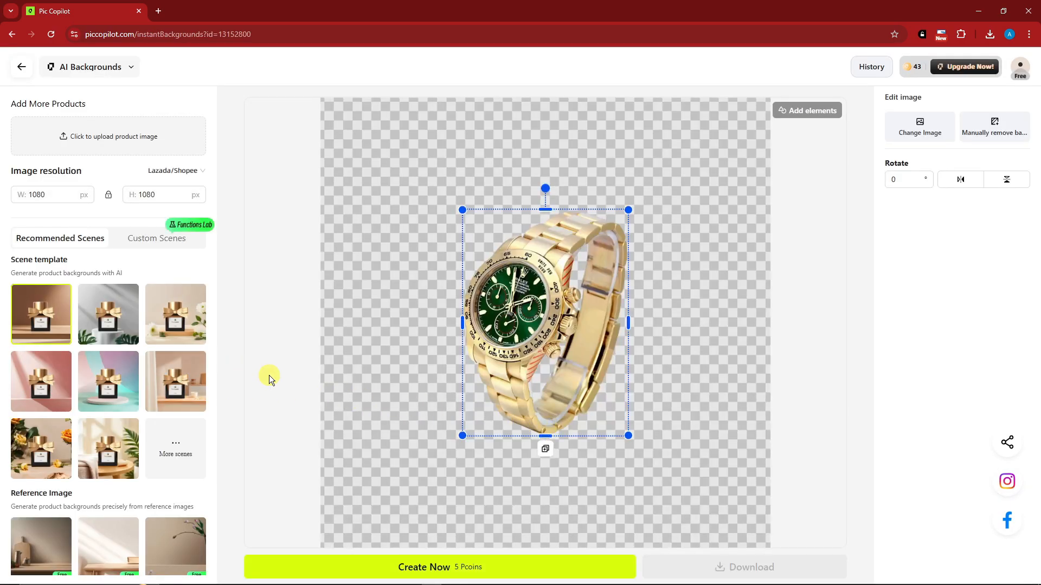
Step: Try the white-flower, teal podium, grey shadow and pink scene templates for the watch
left_click(176, 315)
left_click(109, 381)
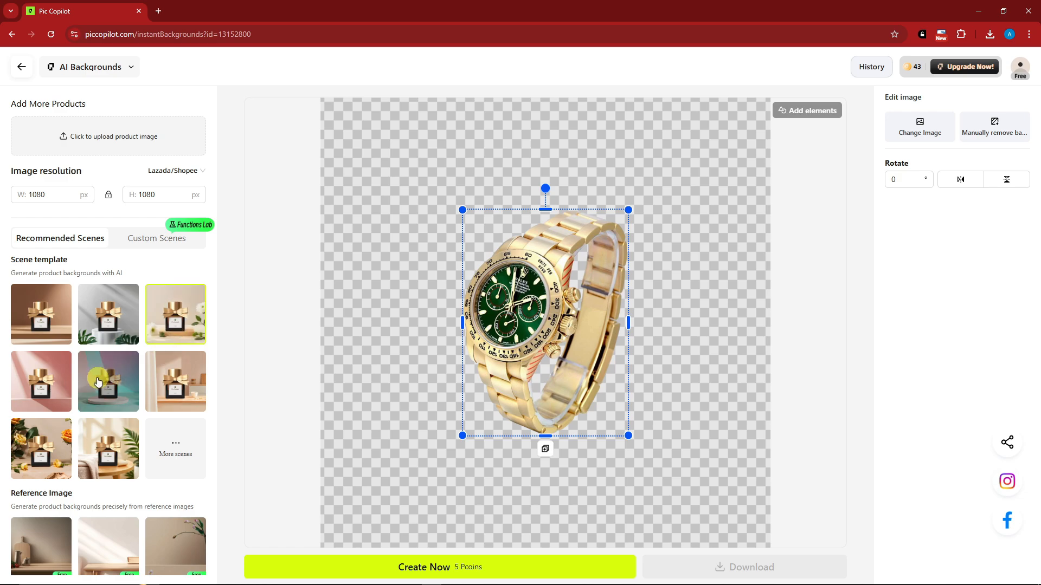
left_click(36, 385)
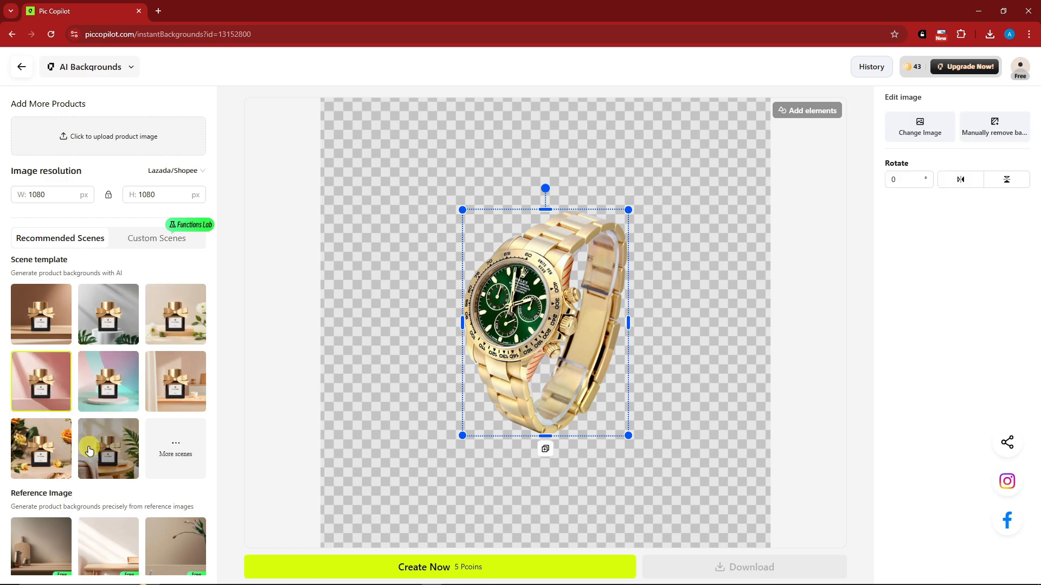
left_click(108, 314)
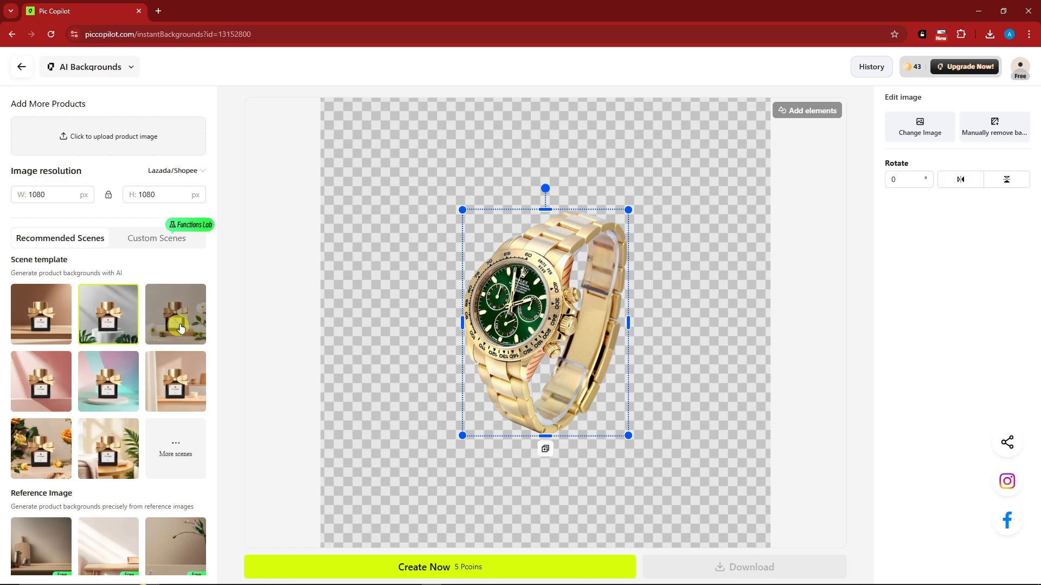
left_click(34, 397)
Step: Preview the watch on reference backgrounds: flowering branch, green forest podium, sunlit wooden bench and kitchen counter
scroll(144, 528, "down", 3)
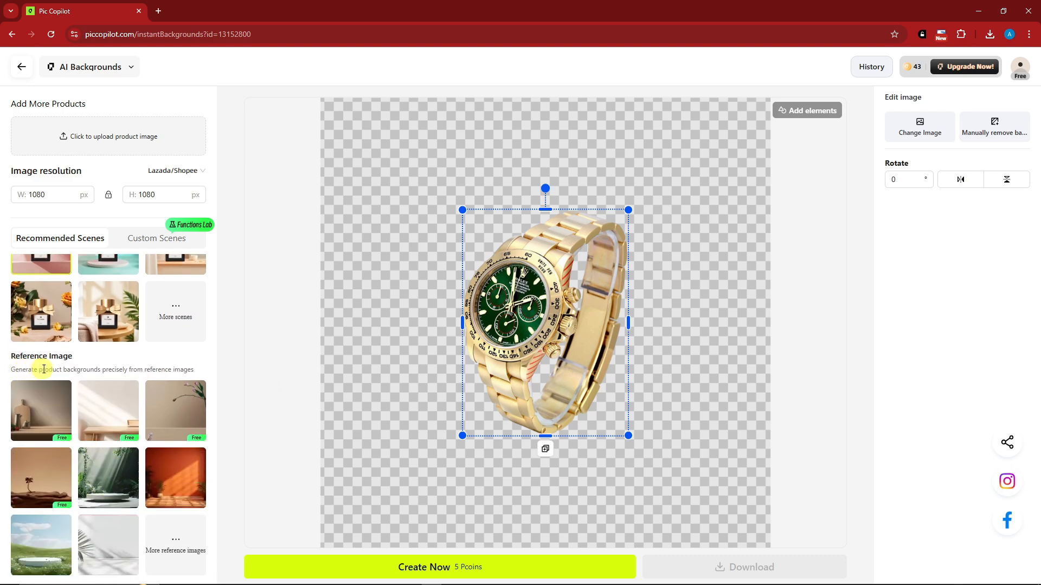
left_click(107, 414)
left_click(180, 410)
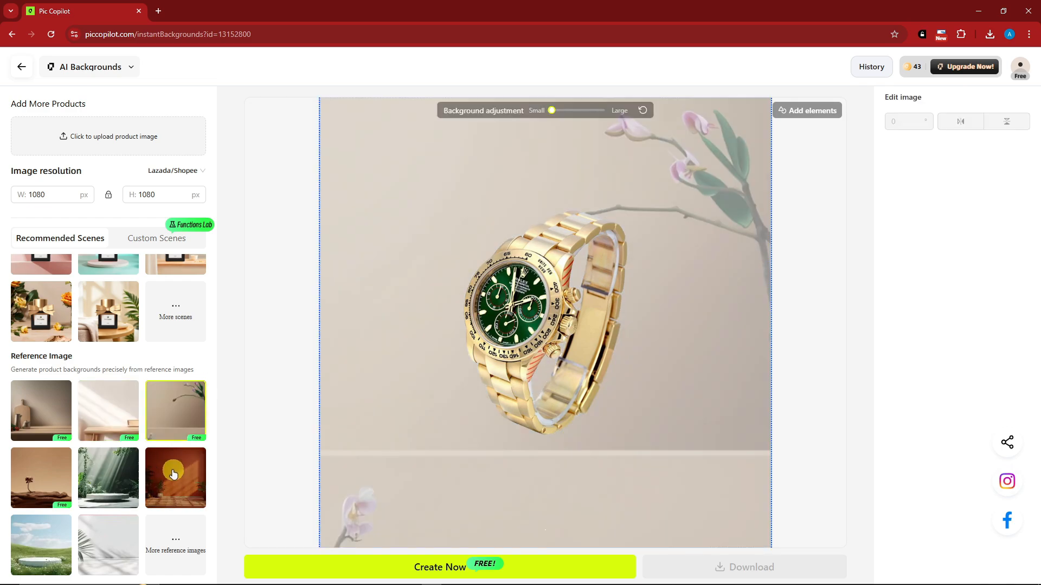
left_click(106, 488)
left_click(110, 421)
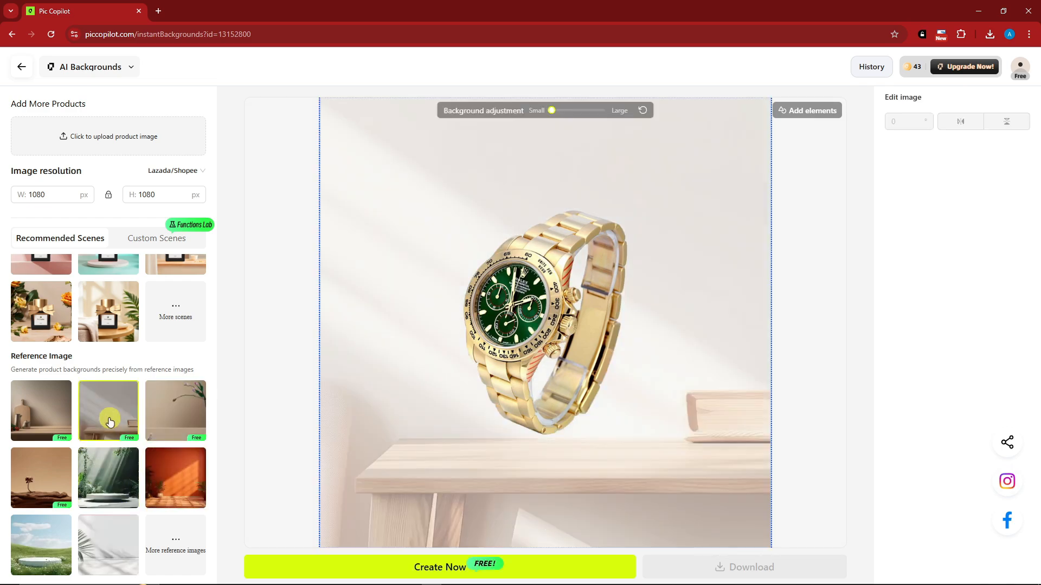
left_click(46, 412)
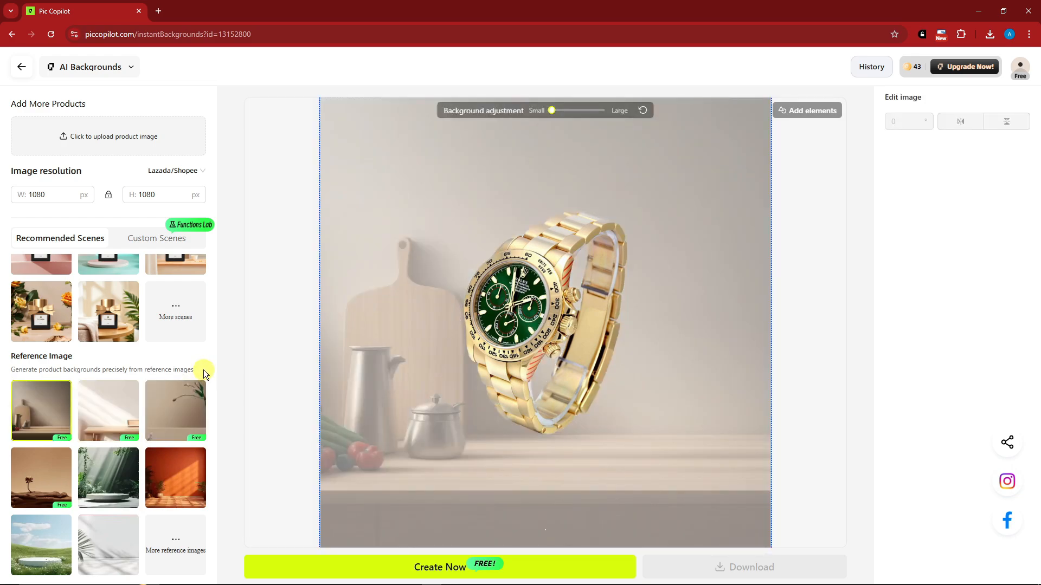
Step: Switch the watch background to the teal and pink podium scene template and look over the scene and reference options
scroll(211, 373, "up", 2)
left_click(110, 358)
scroll(208, 405, "down", 1)
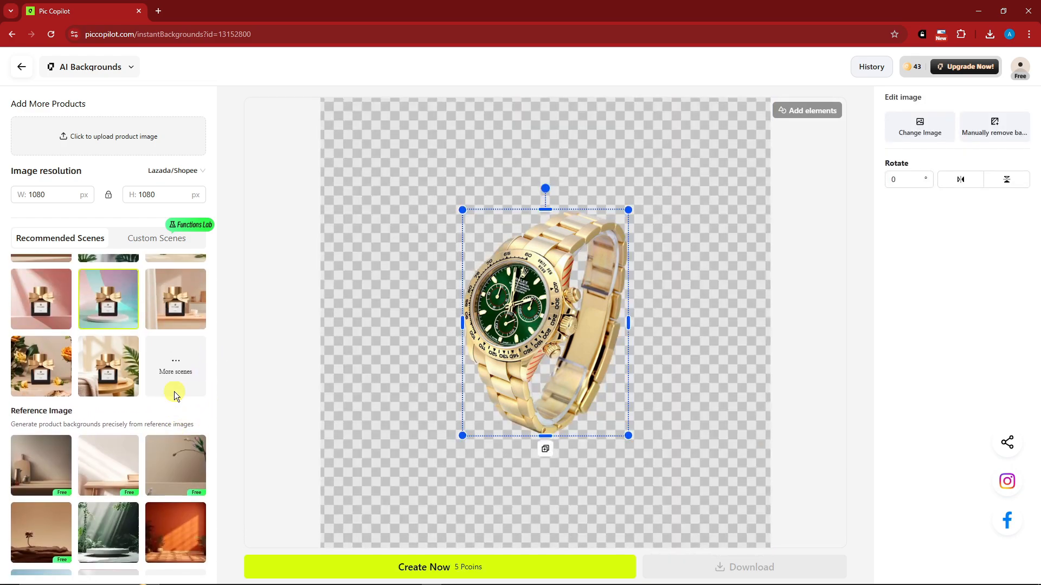
scroll(173, 395, "up", 2)
scroll(145, 388, "down", 1)
scroll(144, 396, "down", 2)
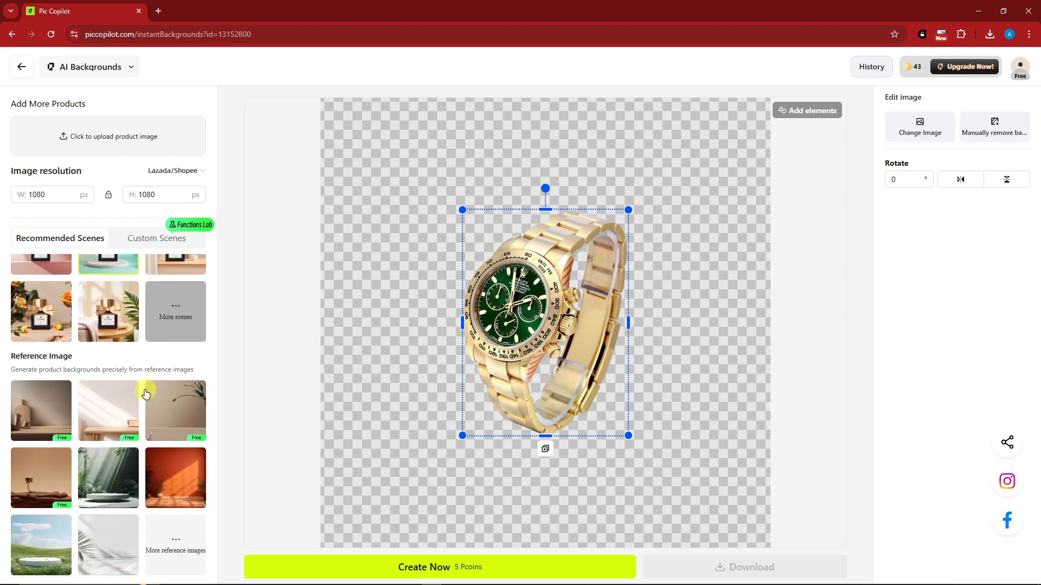
scroll(144, 391, "up", 3)
Step: Browse the additional outdoor background scenes and choose the green field with blue sky
left_click(184, 452)
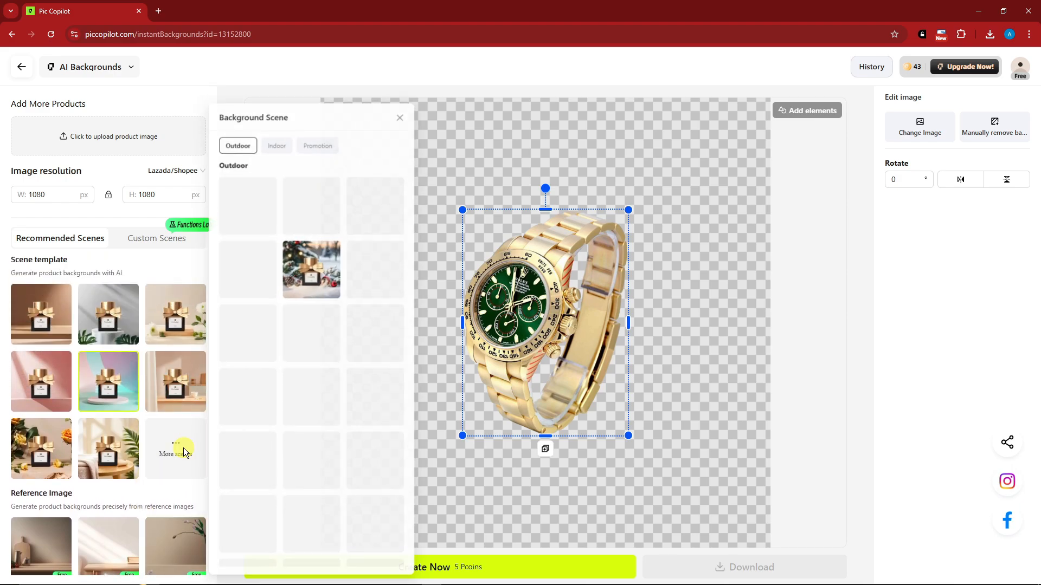
scroll(298, 388, "down", 2)
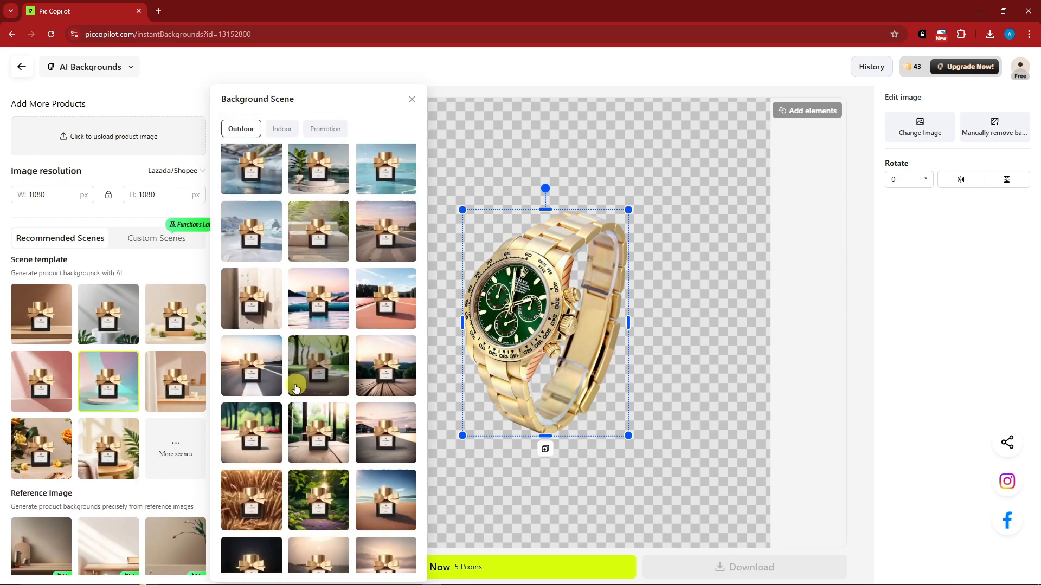
scroll(297, 388, "down", 4)
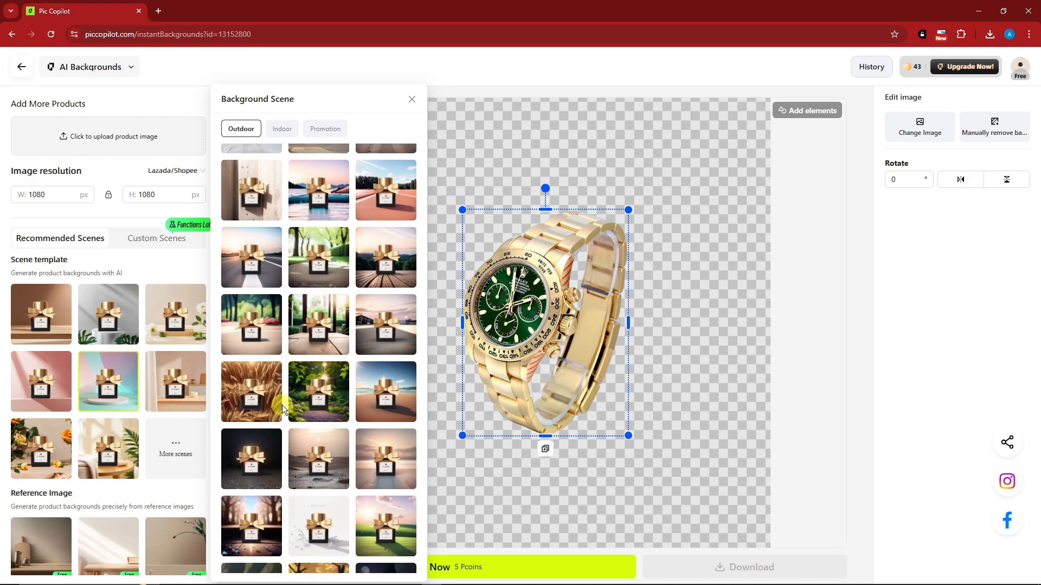
scroll(284, 399, "down", 1)
scroll(346, 426, "down", 4)
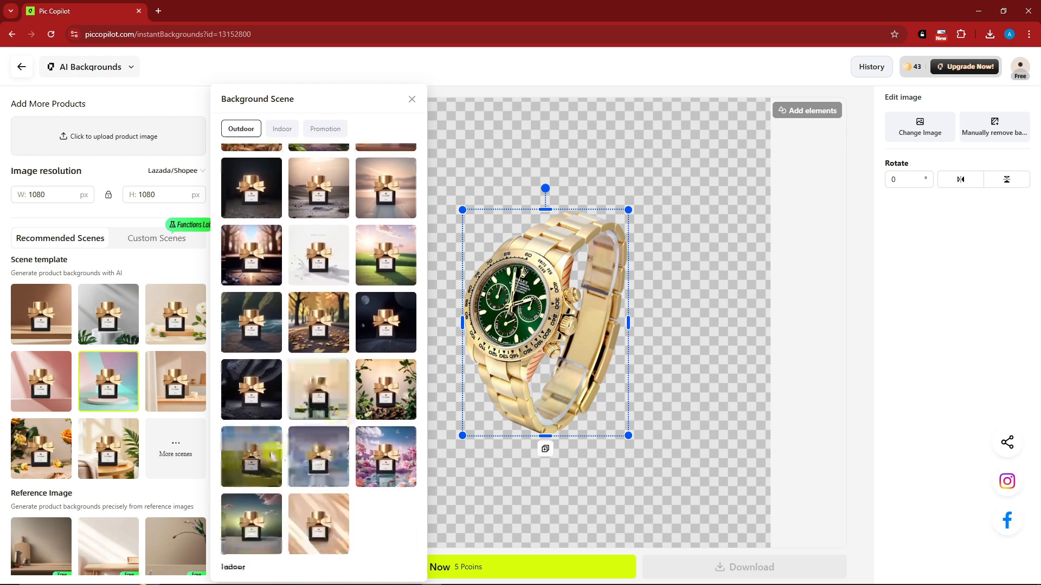
left_click(265, 475)
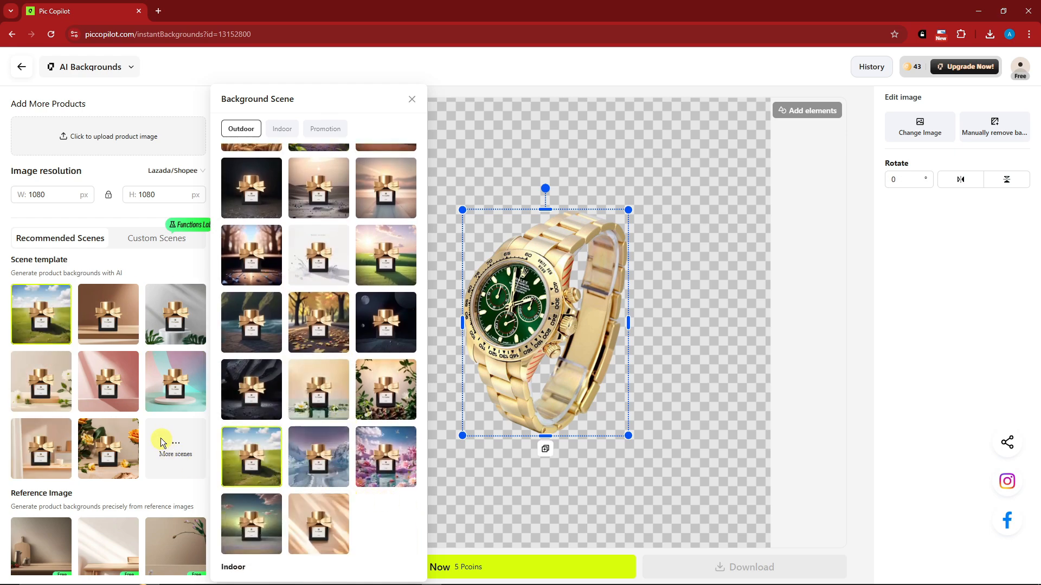
left_click(120, 224)
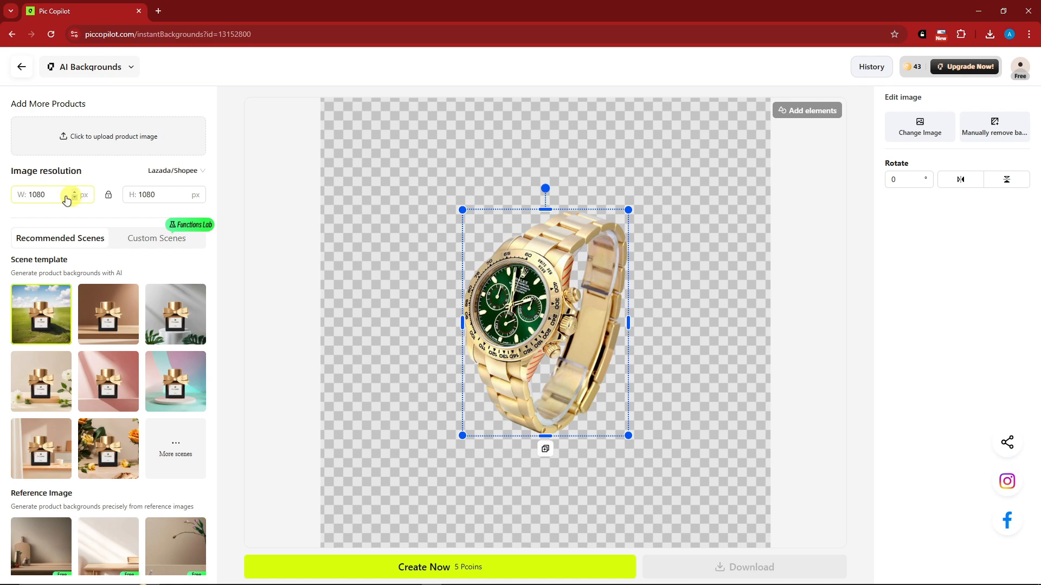
Step: Look over the custom scene upload settings and return to the recommended scenes
left_click(138, 240)
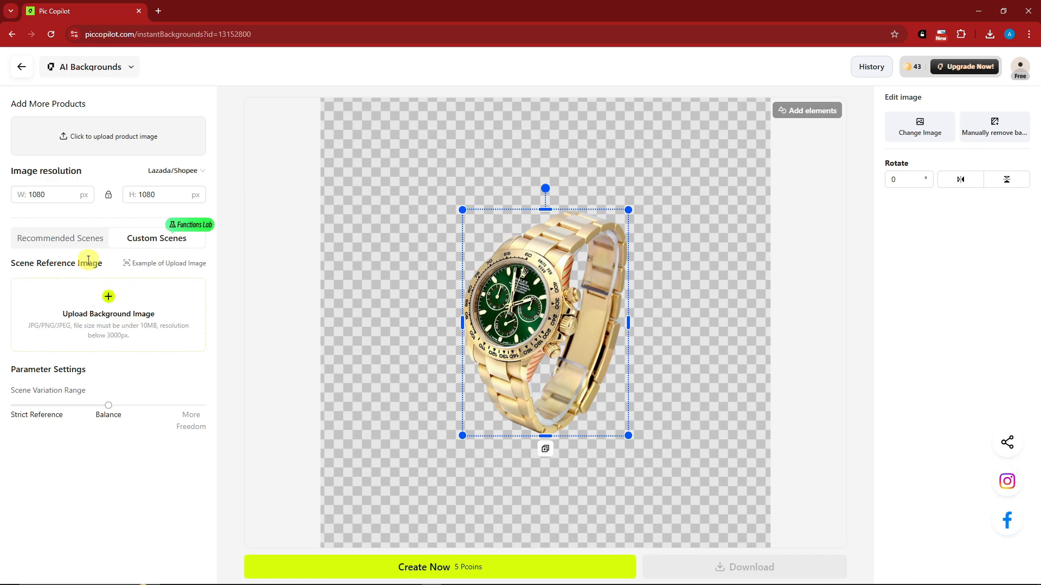
left_click(84, 239)
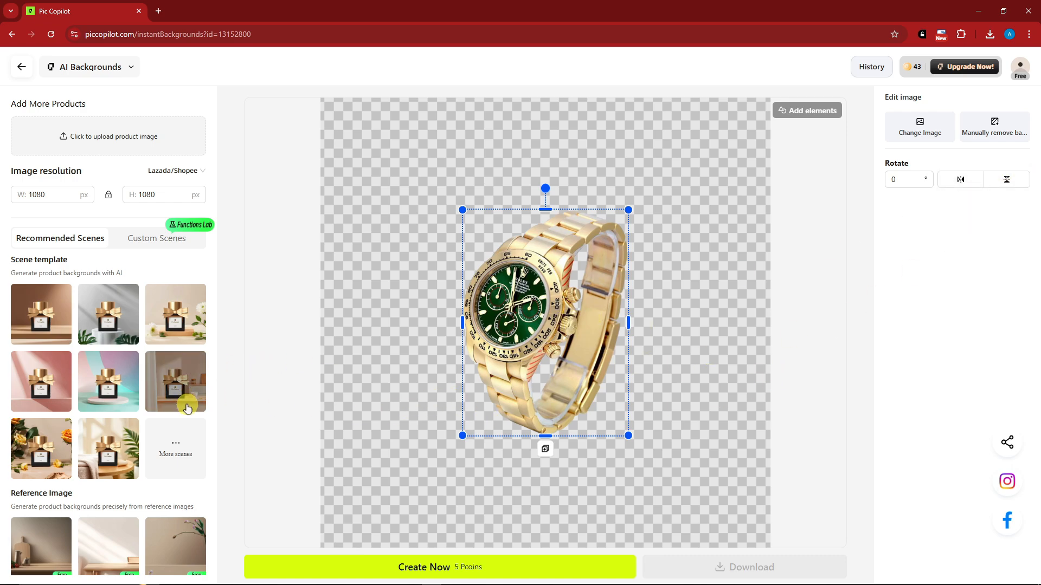
scroll(187, 408, "down", 4)
scroll(171, 413, "up", 4)
Step: Choose the black outdoor background scene from the additional scenes and generate the watch images
left_click(166, 454)
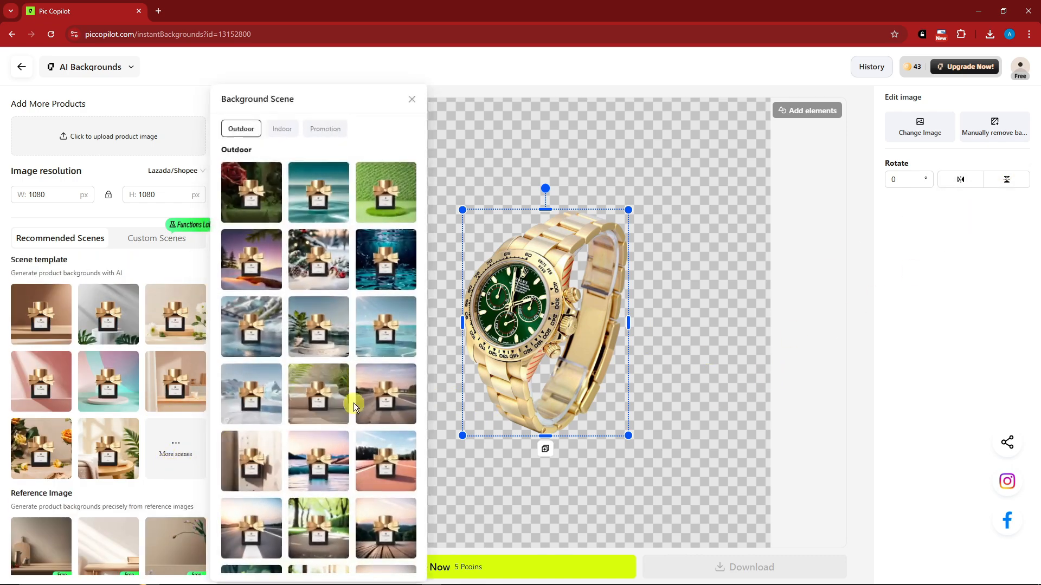
scroll(350, 402, "down", 7)
left_click(251, 363)
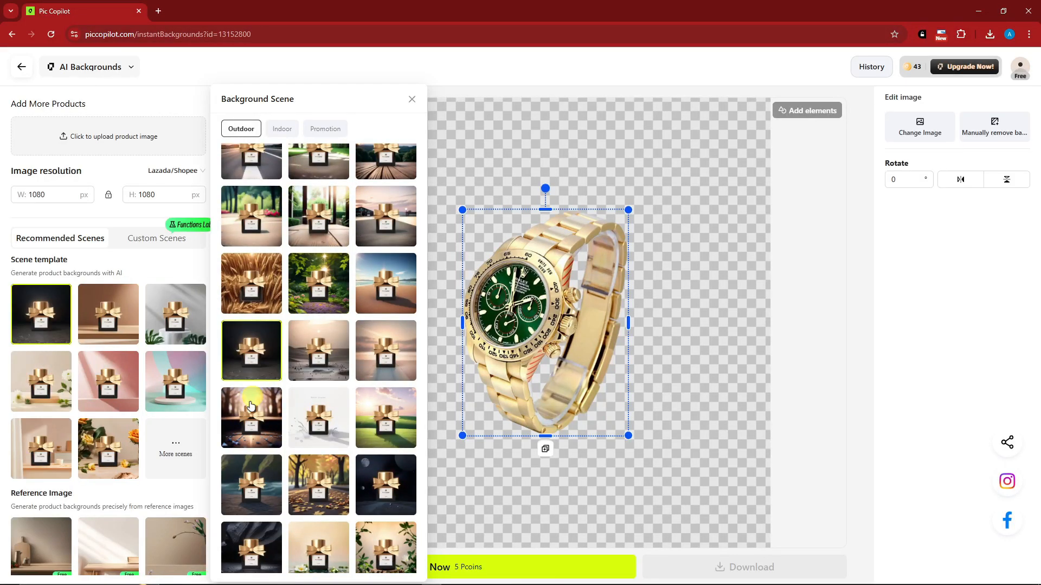
left_click(498, 571)
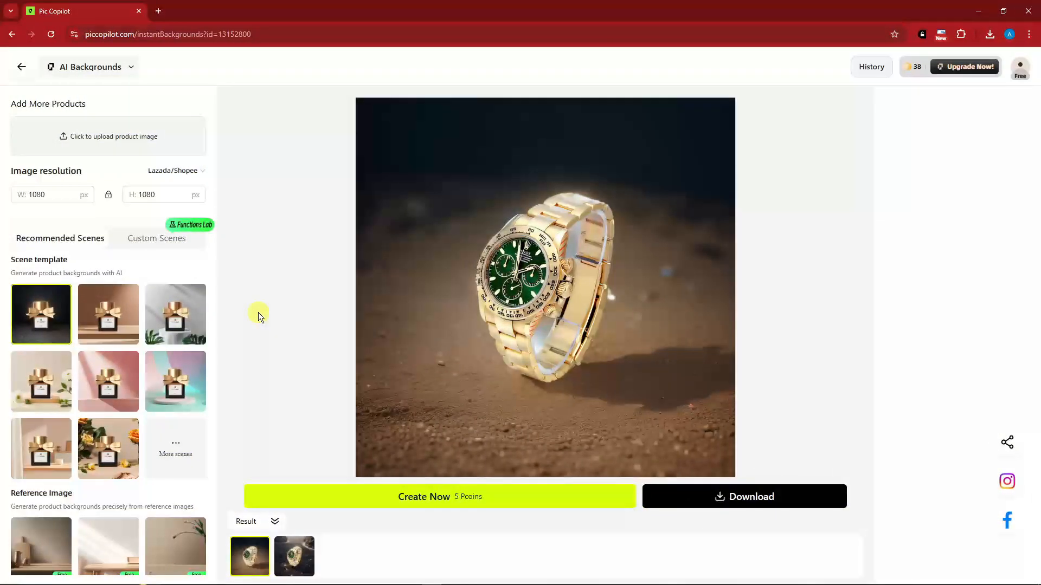
Step: Download the generated watch image with the brown ground and dark backdrop, and view the downloaded file
left_click(711, 503)
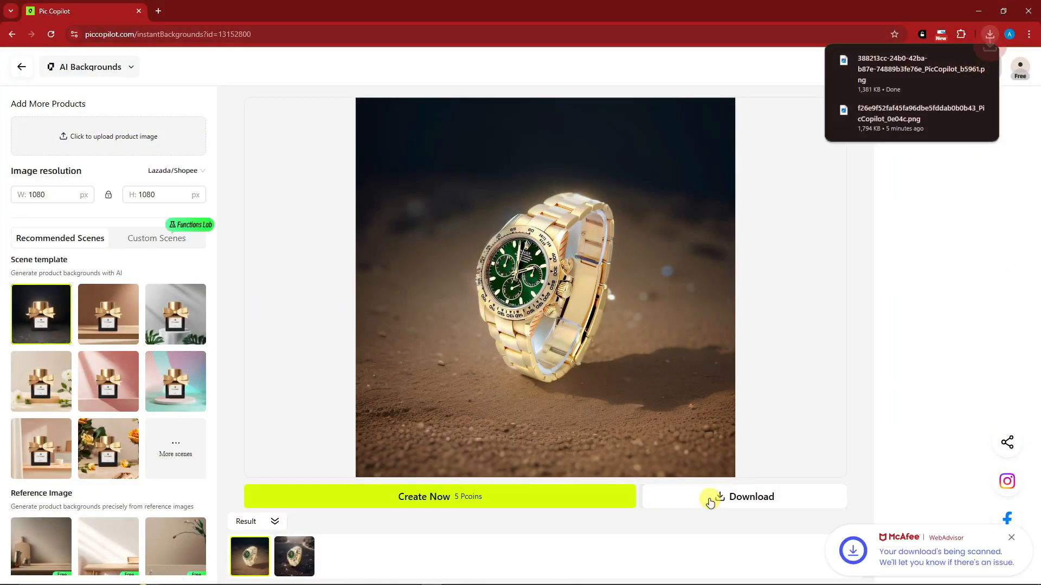
left_click(916, 74)
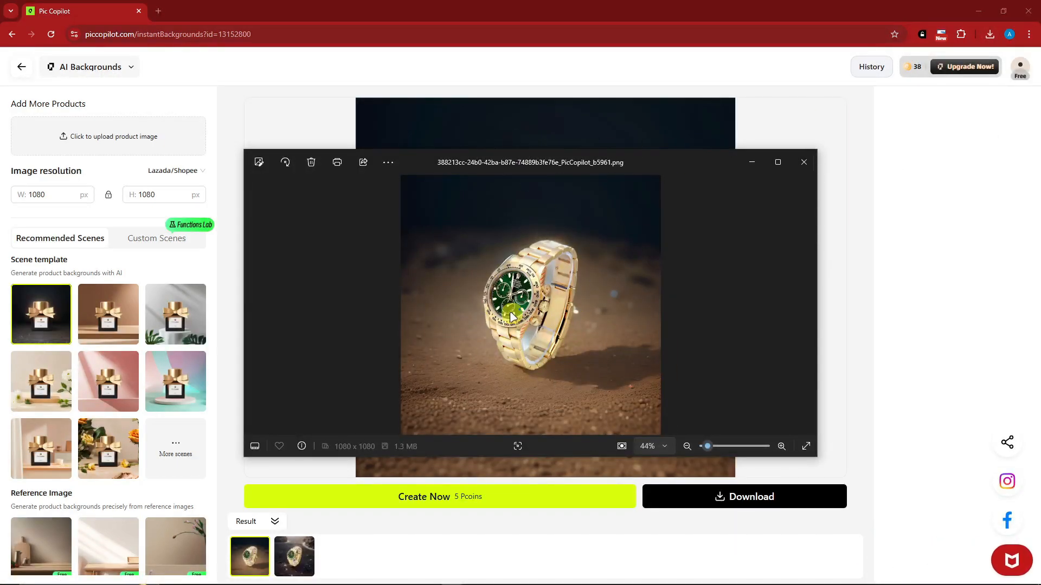
key("alt+F4")
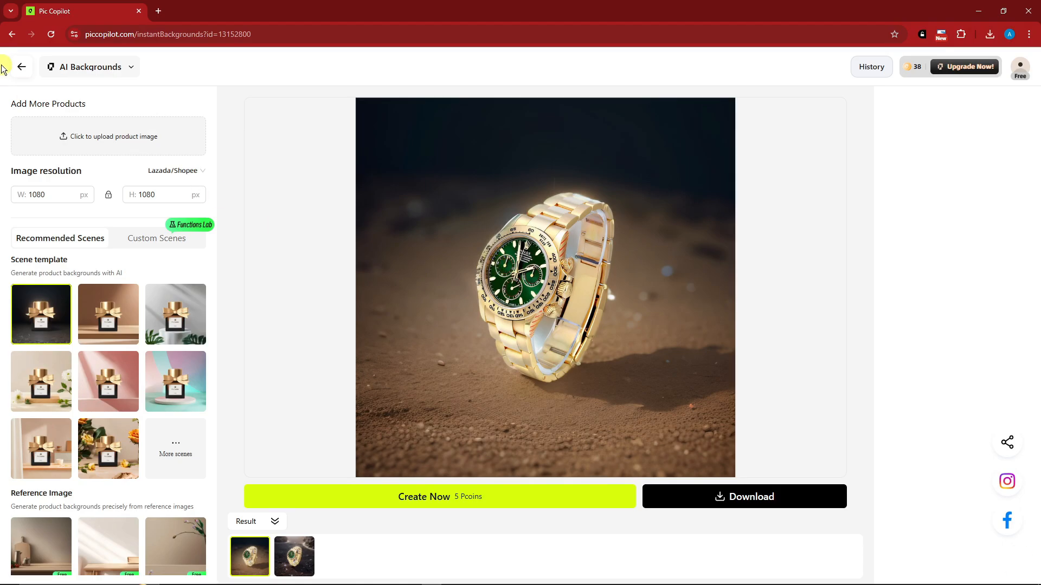
Step: Return to the home page, open AI Shadows and upload the gold watch product image
left_click(21, 66)
scroll(518, 331, "down", 4)
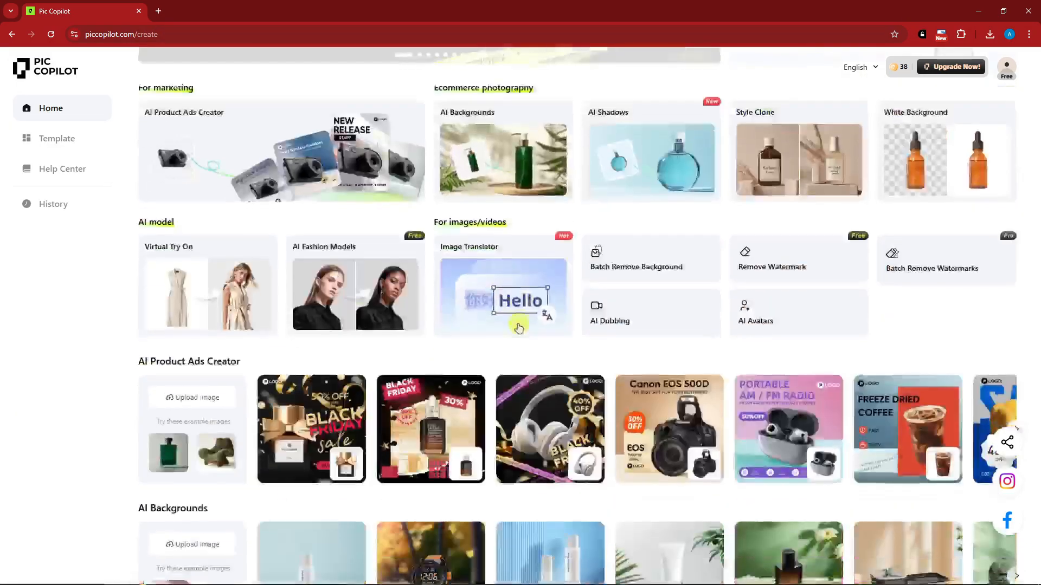
scroll(545, 372, "up", 3)
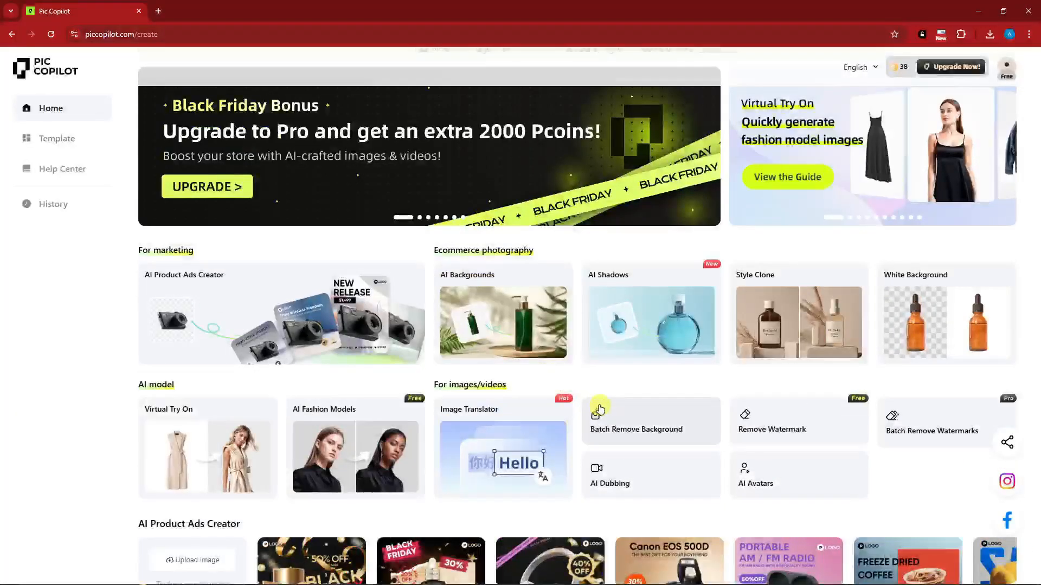
scroll(594, 408, "down", 10)
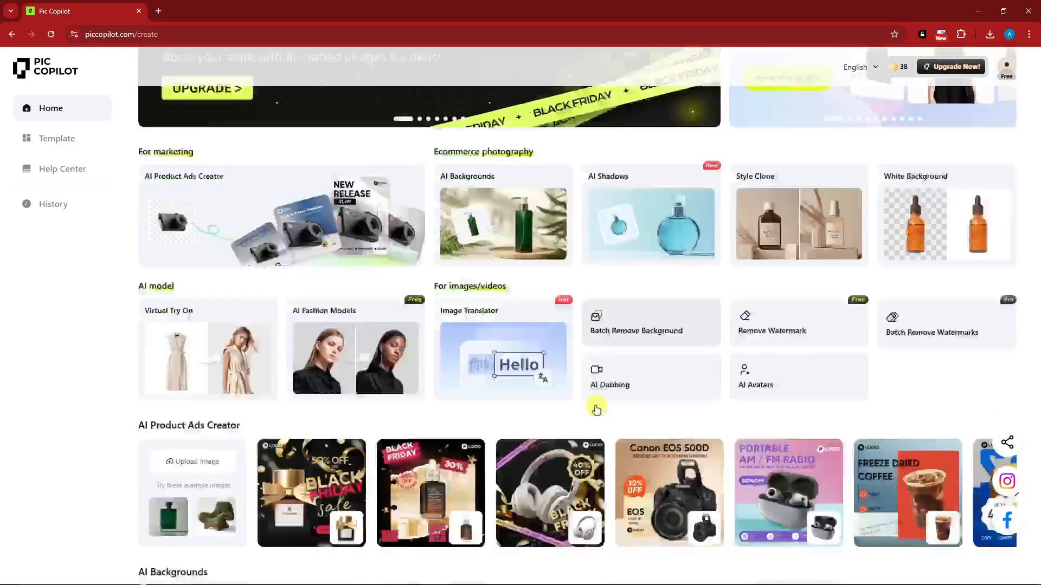
scroll(607, 414, "up", 10)
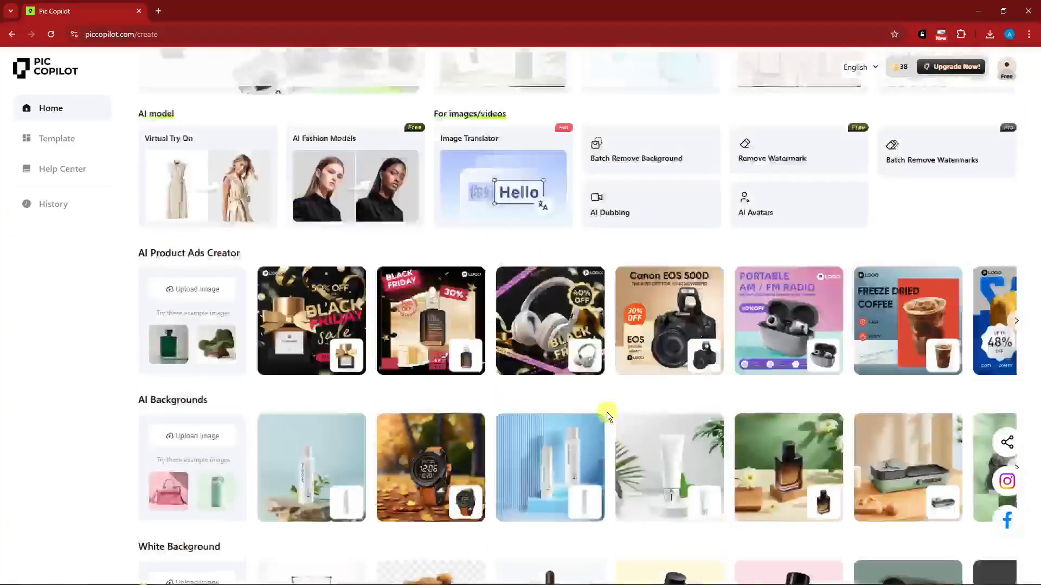
left_click(671, 320)
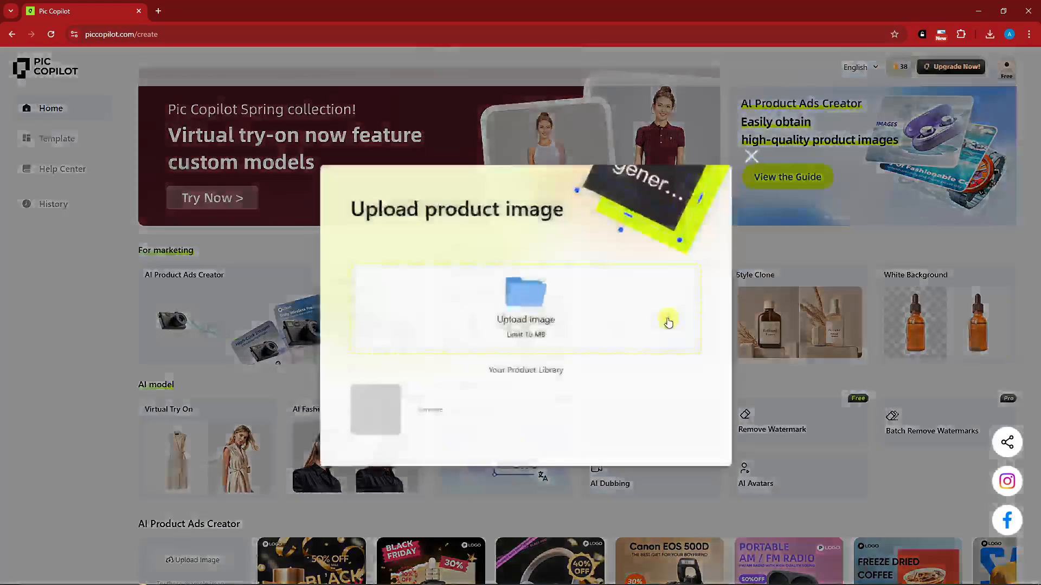
left_click(669, 321)
double_click(172, 152)
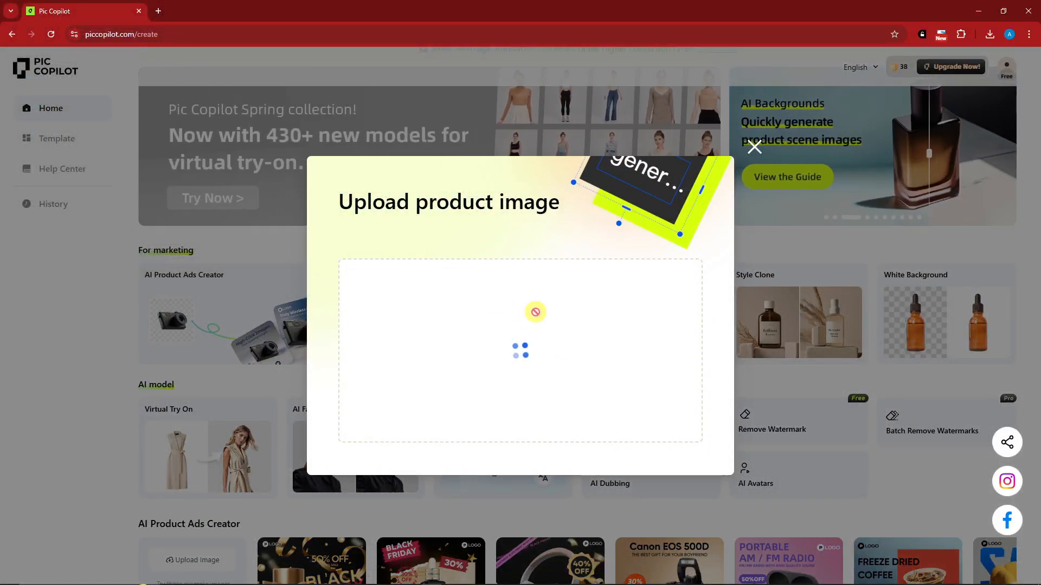
left_click(531, 425)
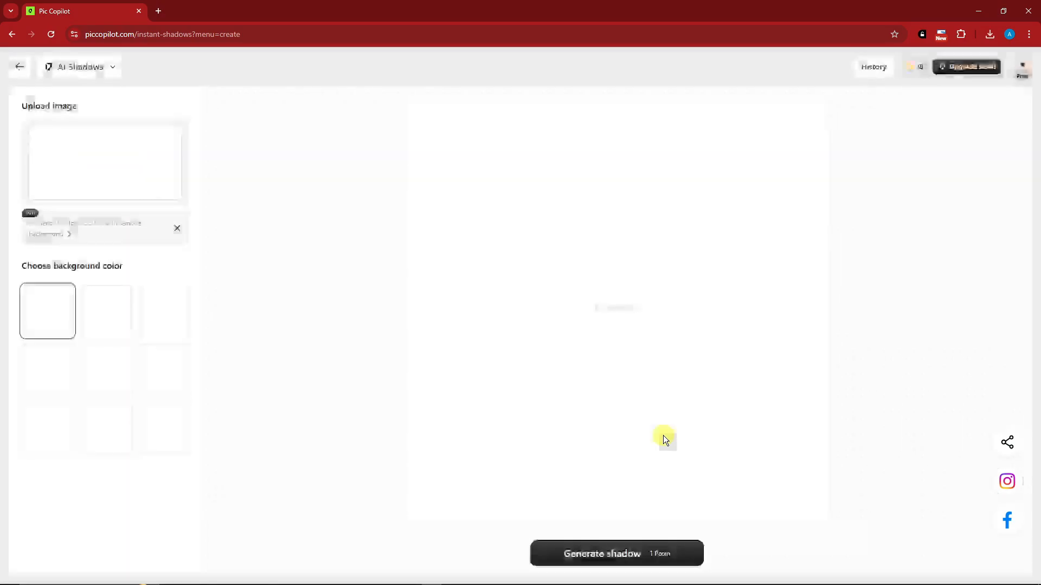
Step: Try the light yellow background color for the watch, settle on dark blue and generate the shadow
left_click(119, 322)
left_click(119, 373)
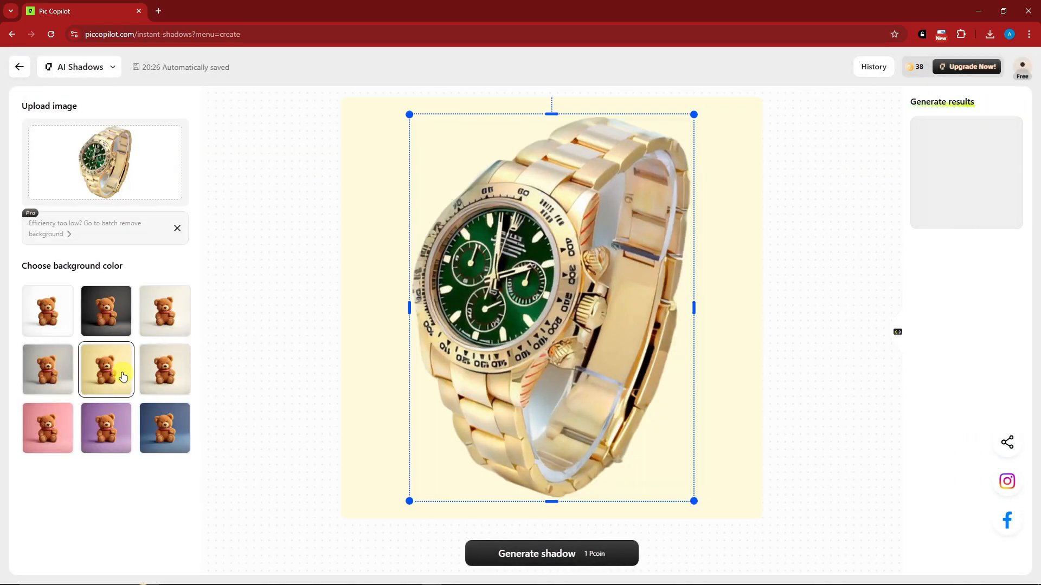
left_click(168, 426)
left_click(624, 558)
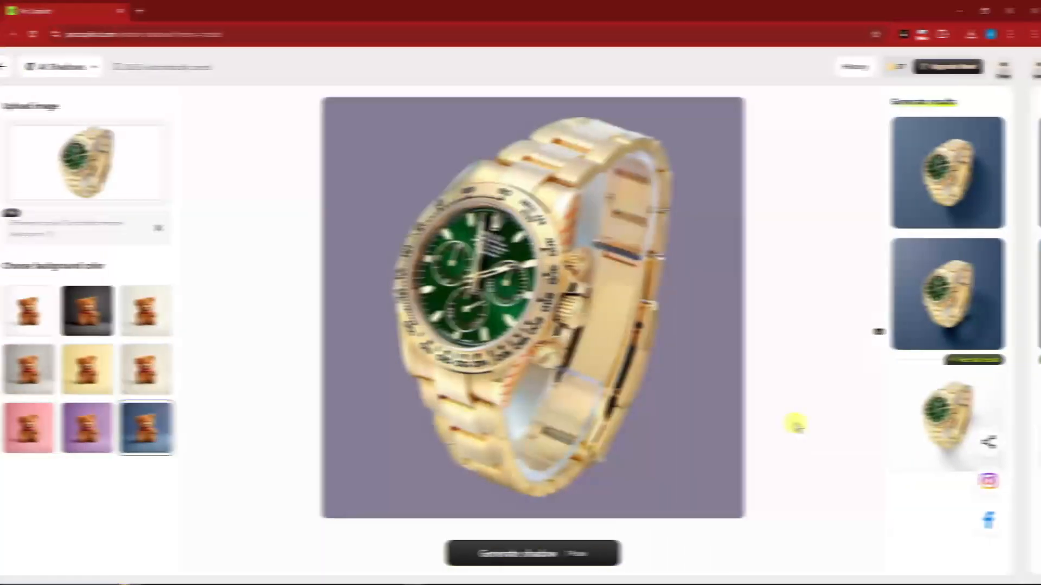
Step: View both blue-background shadow results enlarged and download the first one
mouse_move(906, 321)
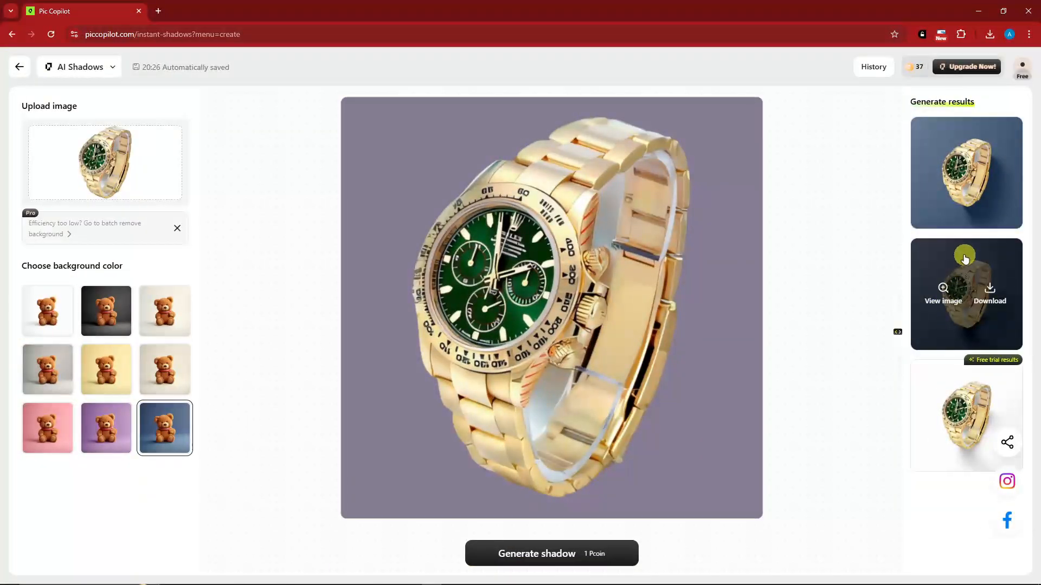
left_click(926, 302)
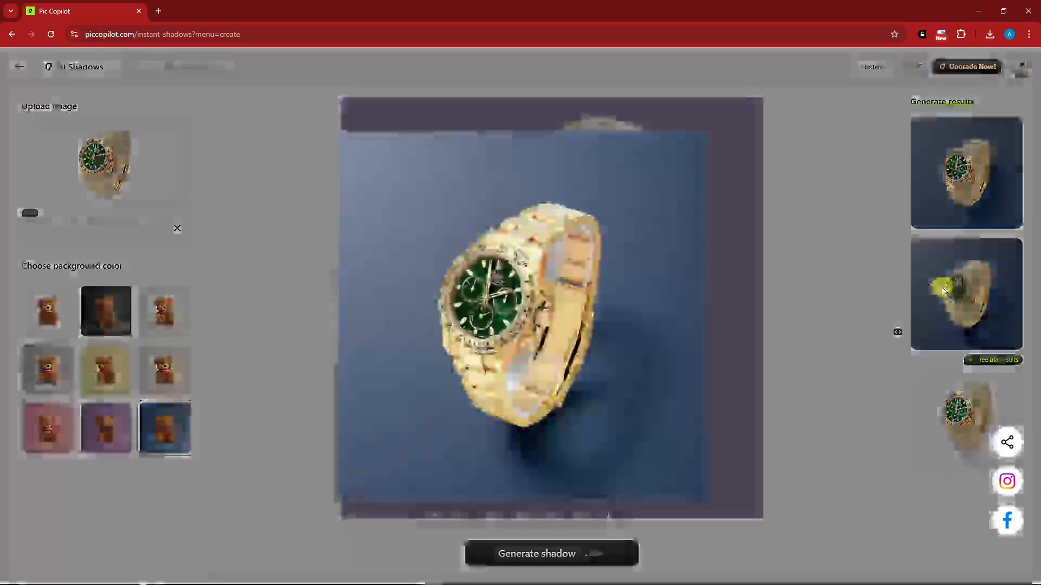
left_click(837, 248)
left_click(944, 173)
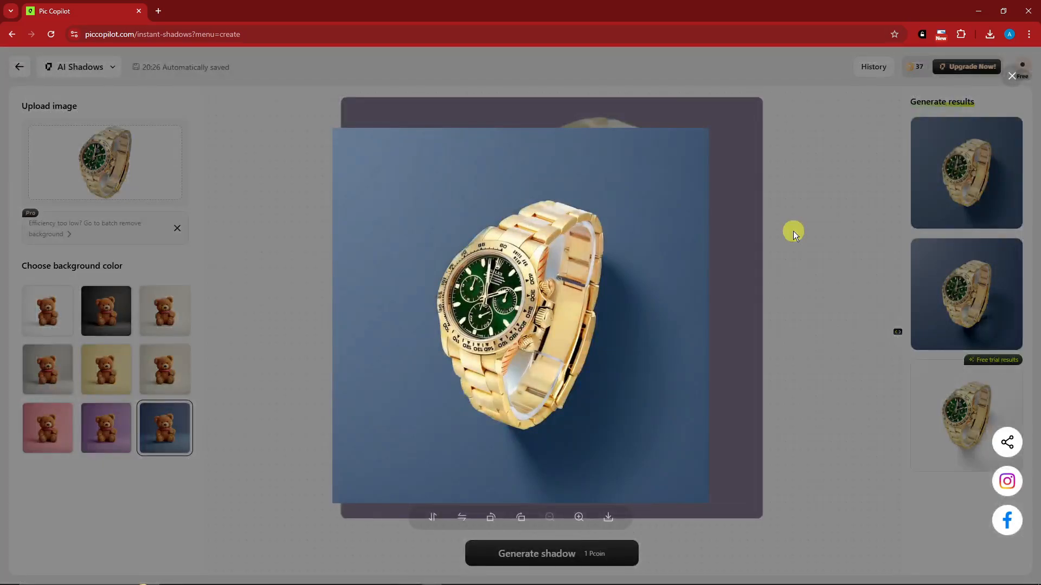
left_click(793, 230)
left_click(978, 177)
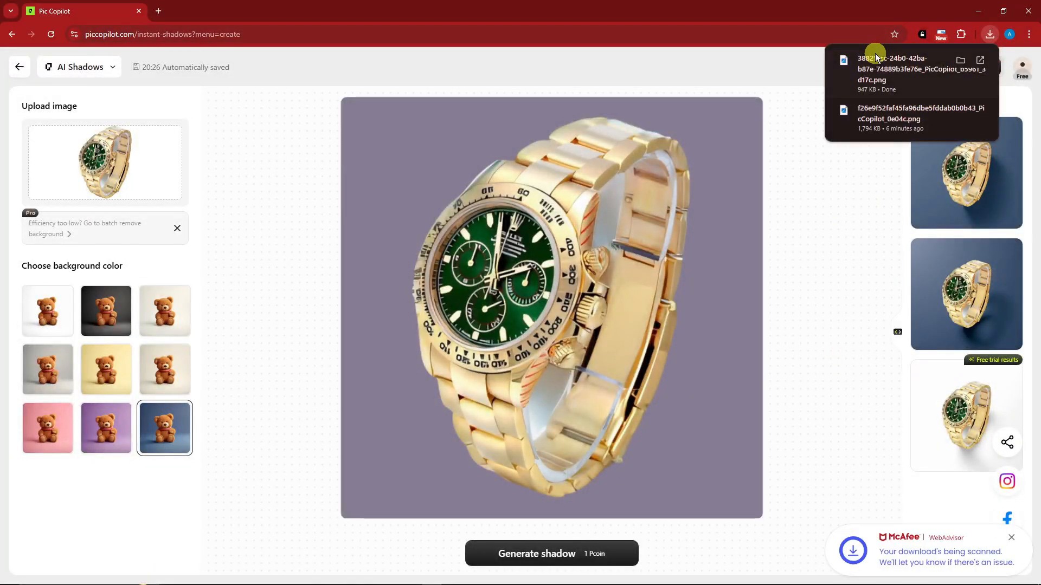
Step: Return to the home page and look over the remaining tools and the example galleries for each feature
left_click(20, 67)
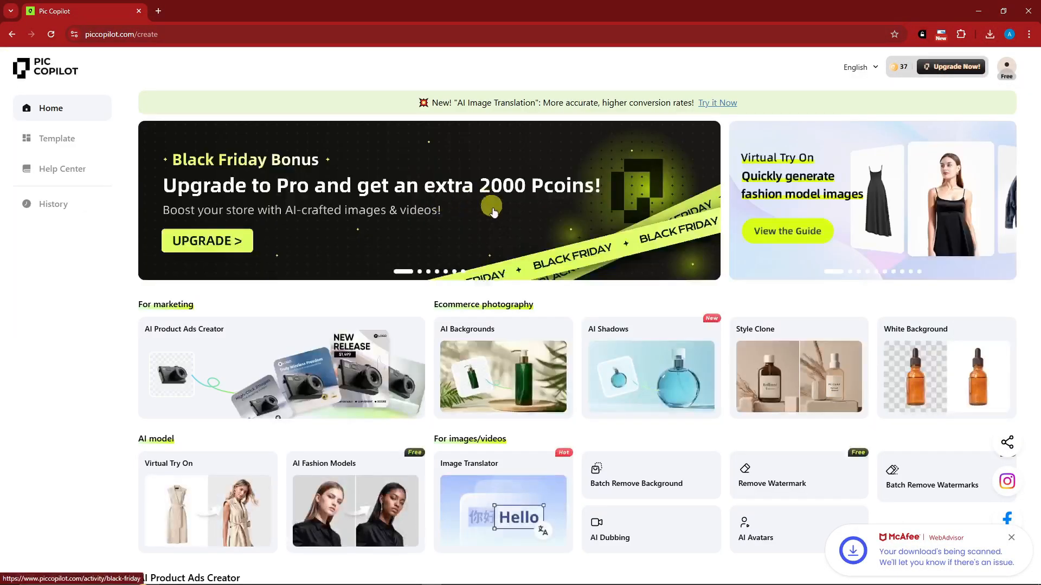
scroll(710, 334, "down", 3)
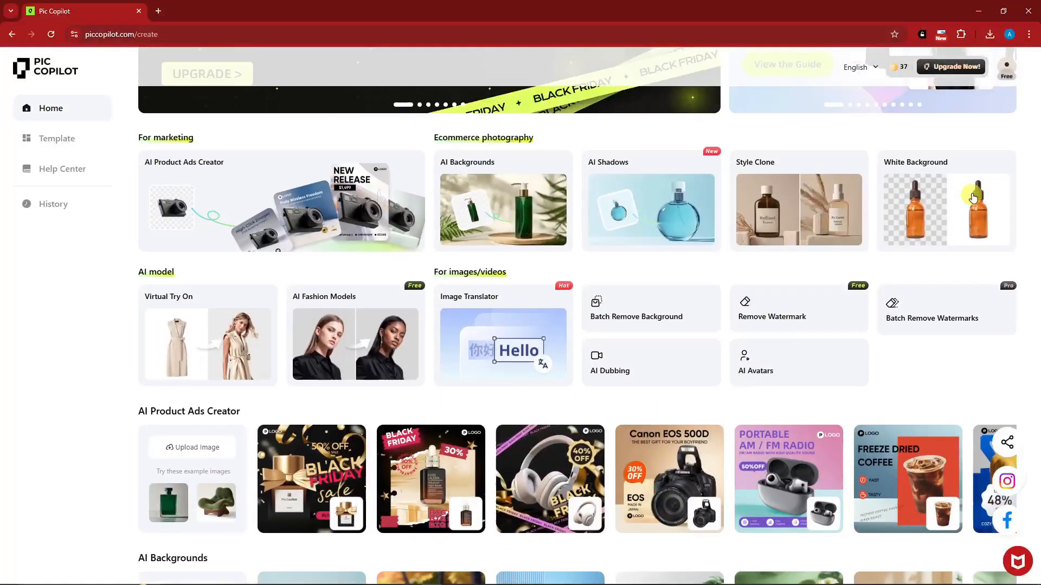
scroll(943, 223, "up", 1)
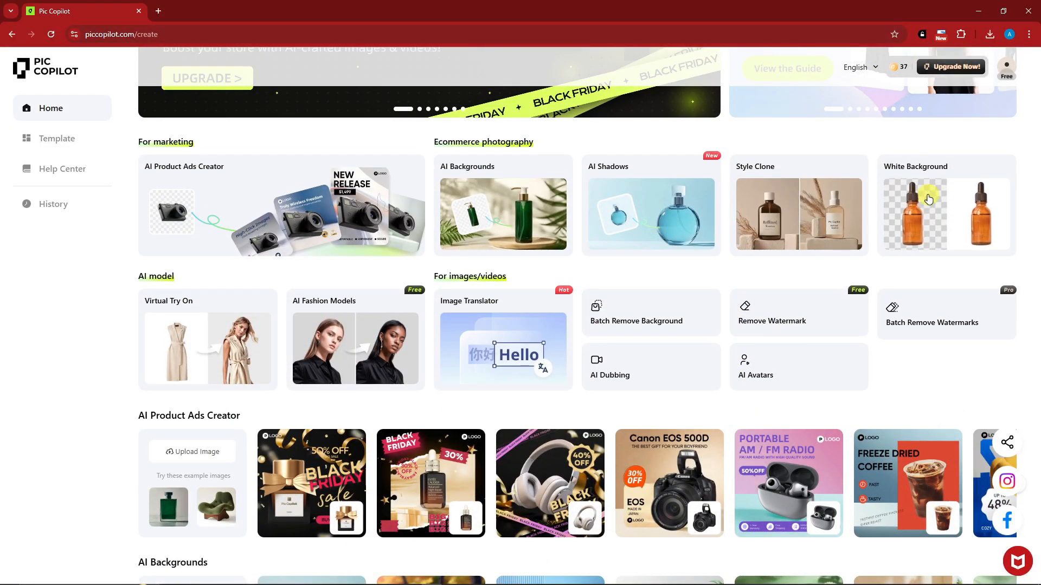
scroll(605, 322, "down", 1)
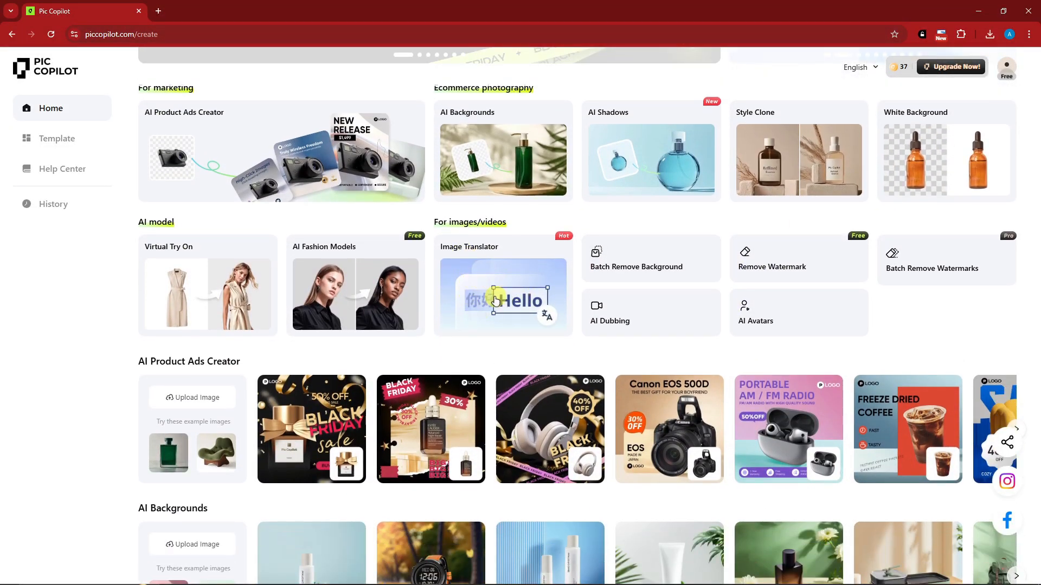
scroll(946, 194, "down", 2)
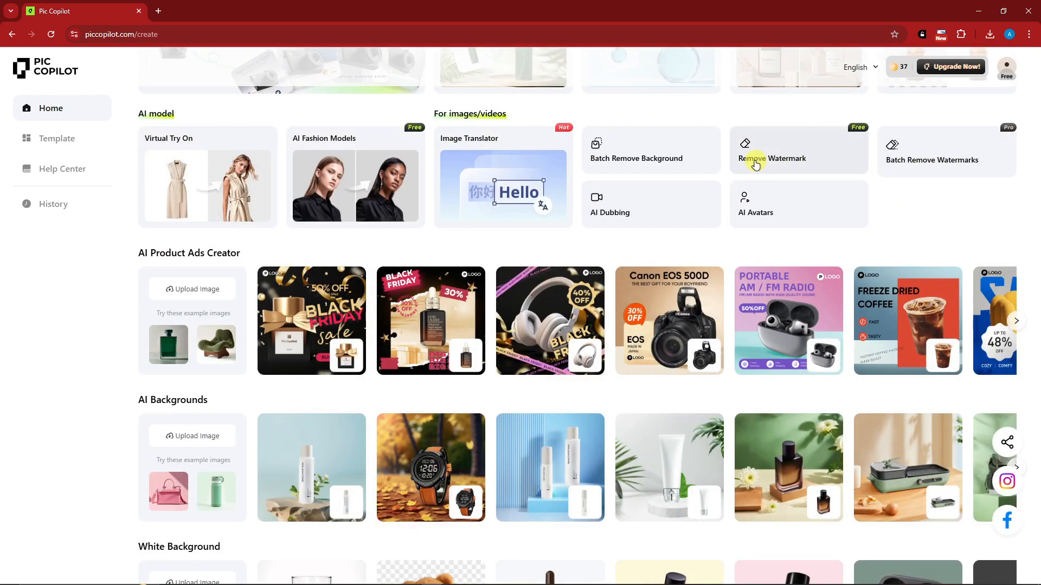
scroll(657, 413, "down", 2)
scroll(655, 423, "down", 2)
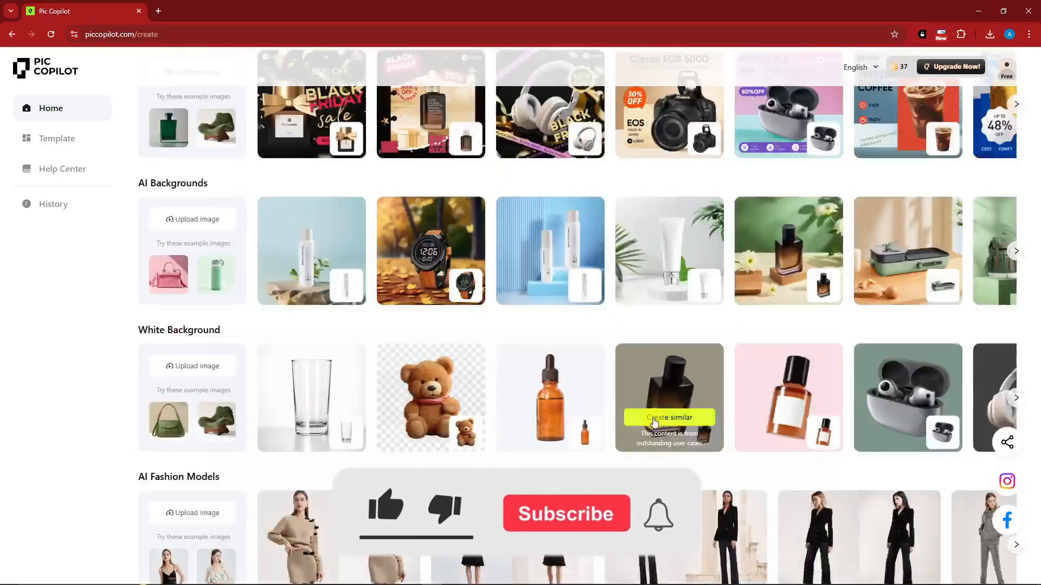
scroll(654, 423, "down", 10)
scroll(654, 423, "up", 12)
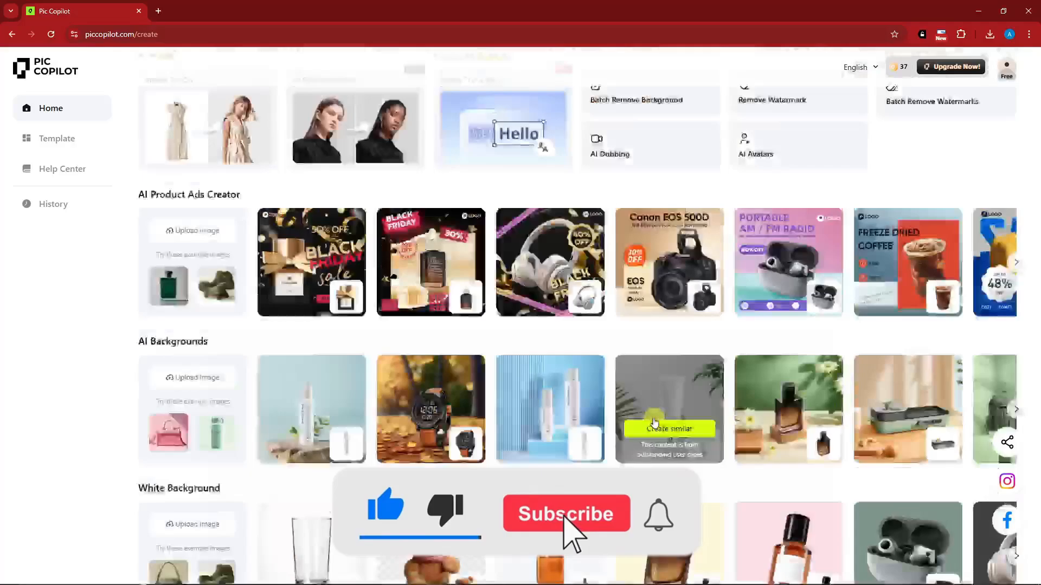
scroll(654, 423, "up", 6)
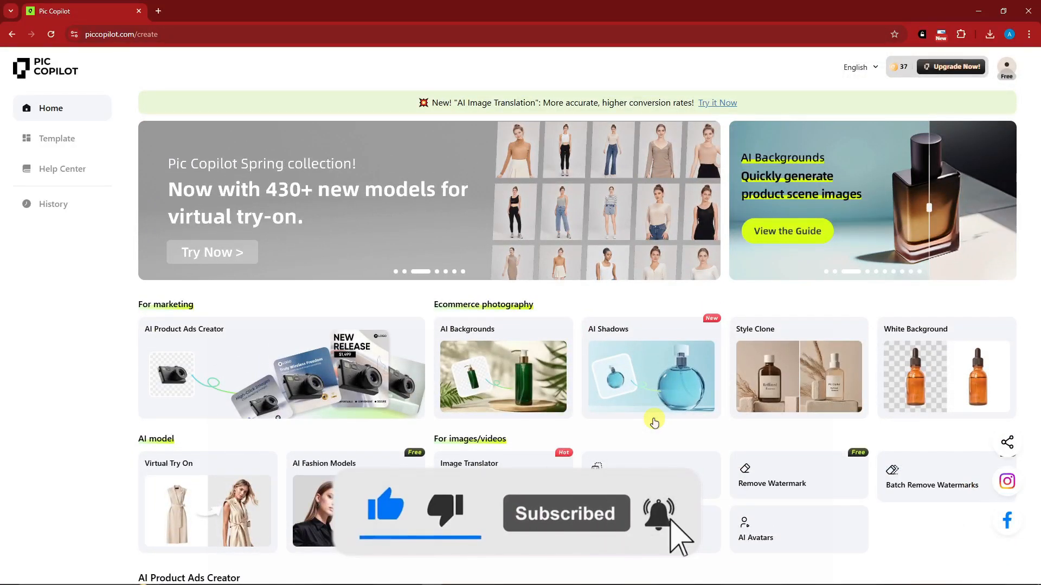